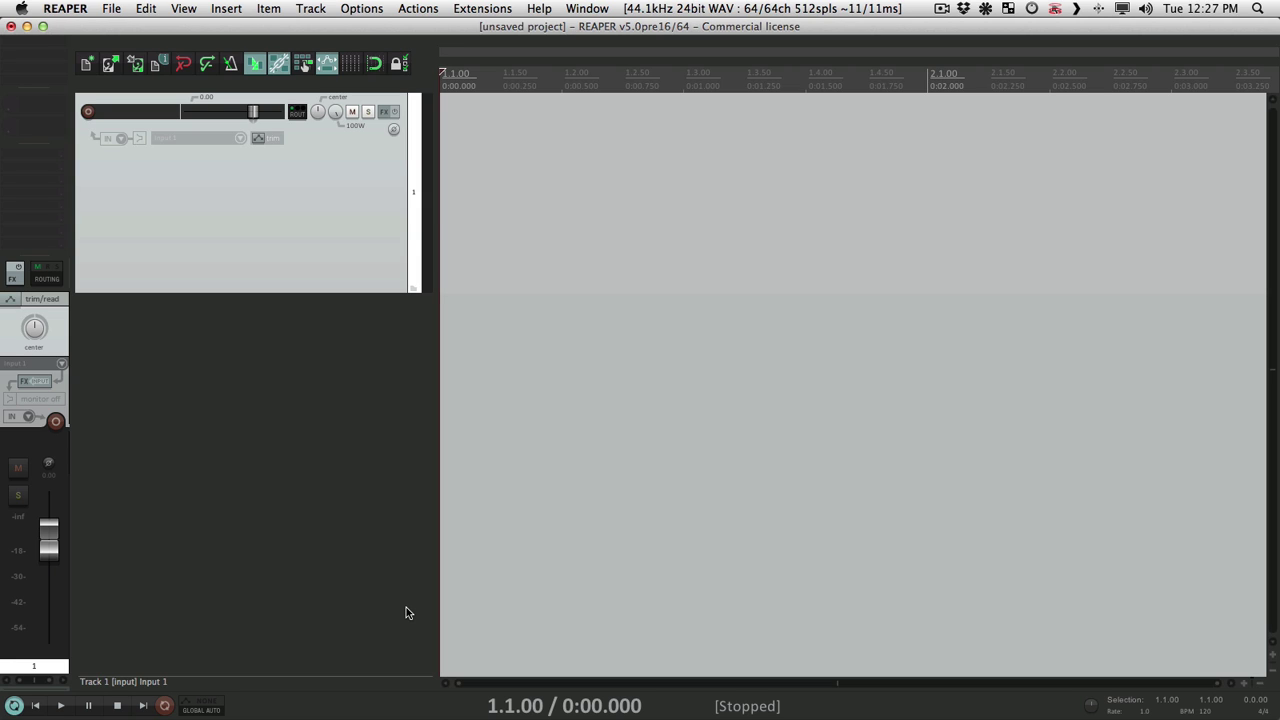
- Open Preferences, browse the categories, cancel, and reopen it on the General page
left_click(356, 8)
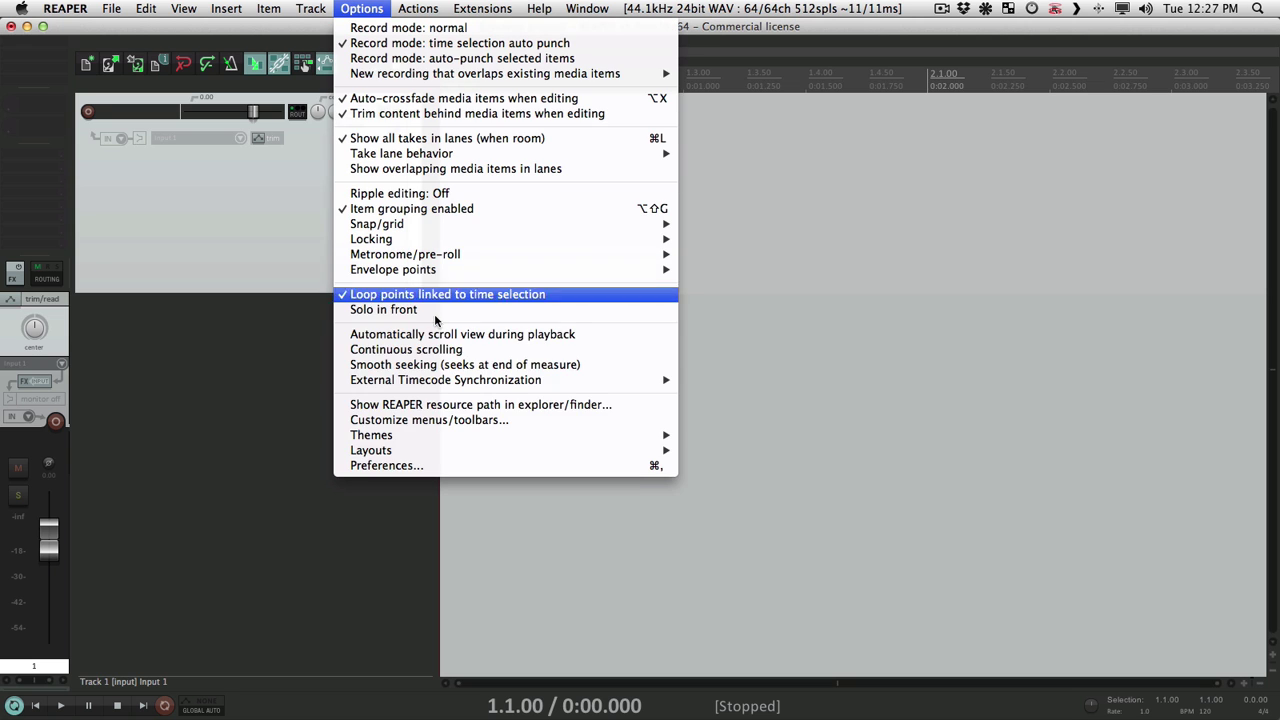
left_click(444, 466)
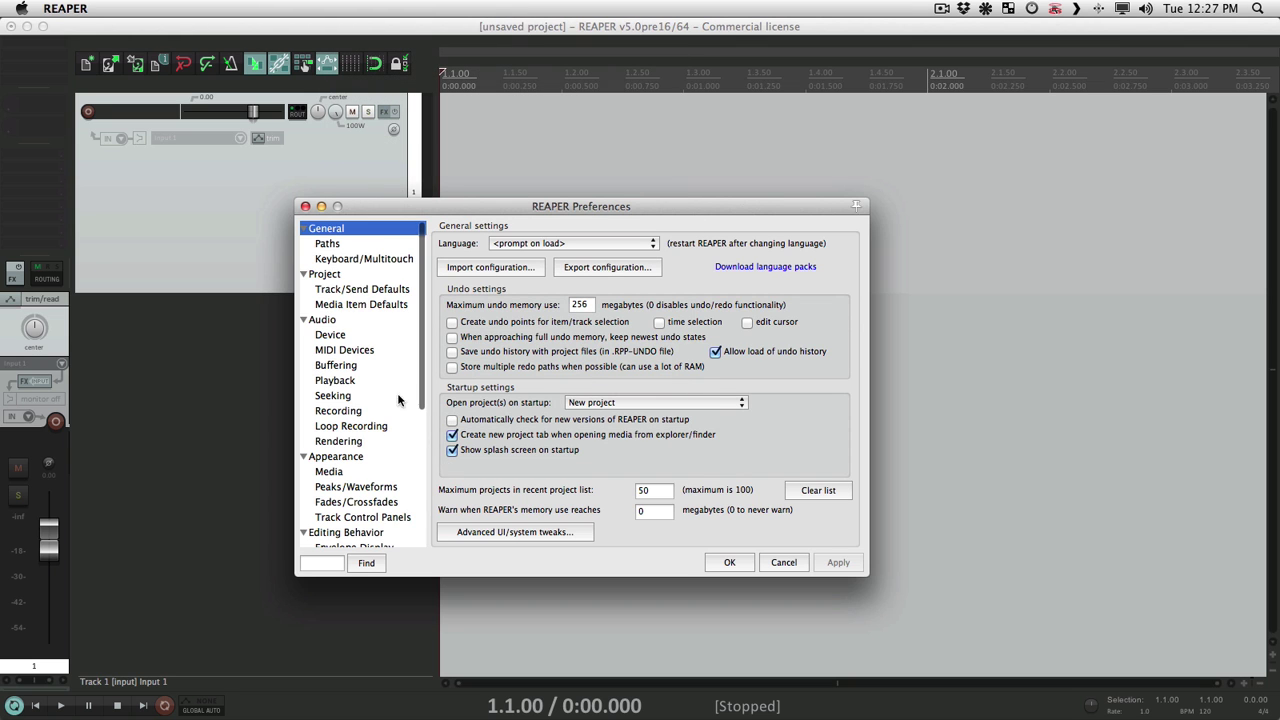
scroll(378, 290, "down", 5)
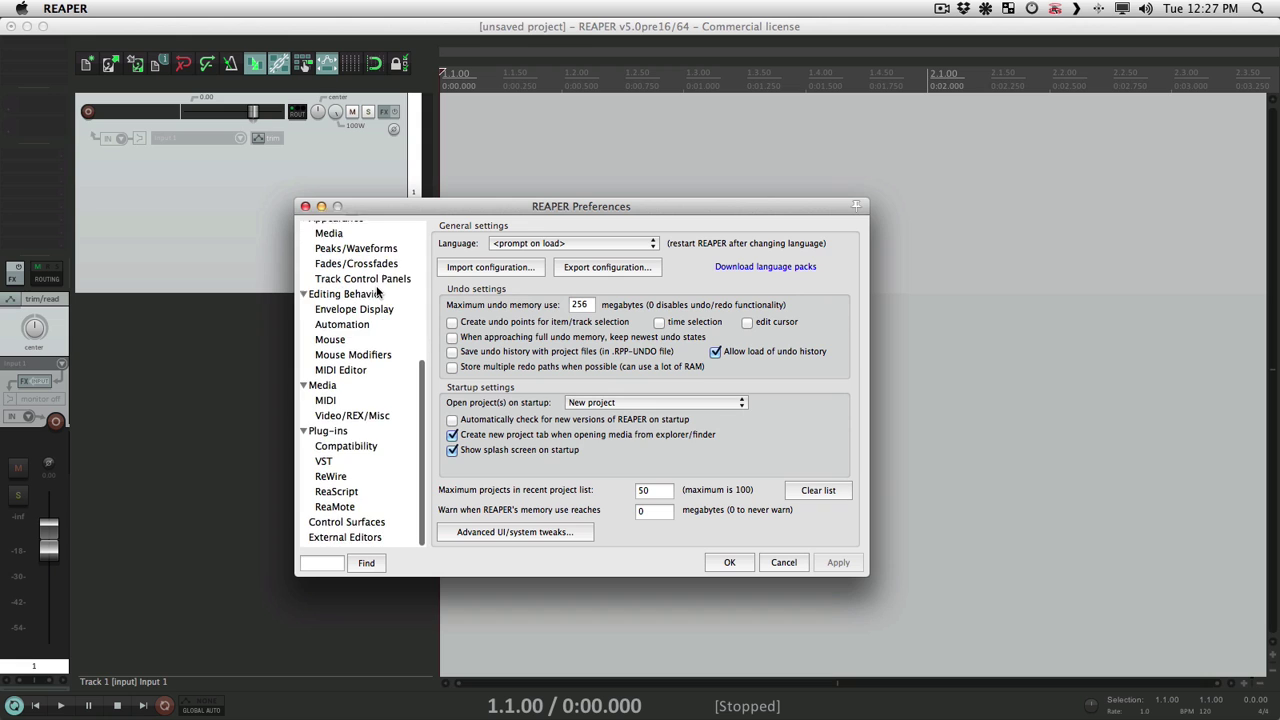
scroll(378, 290, "up", 5)
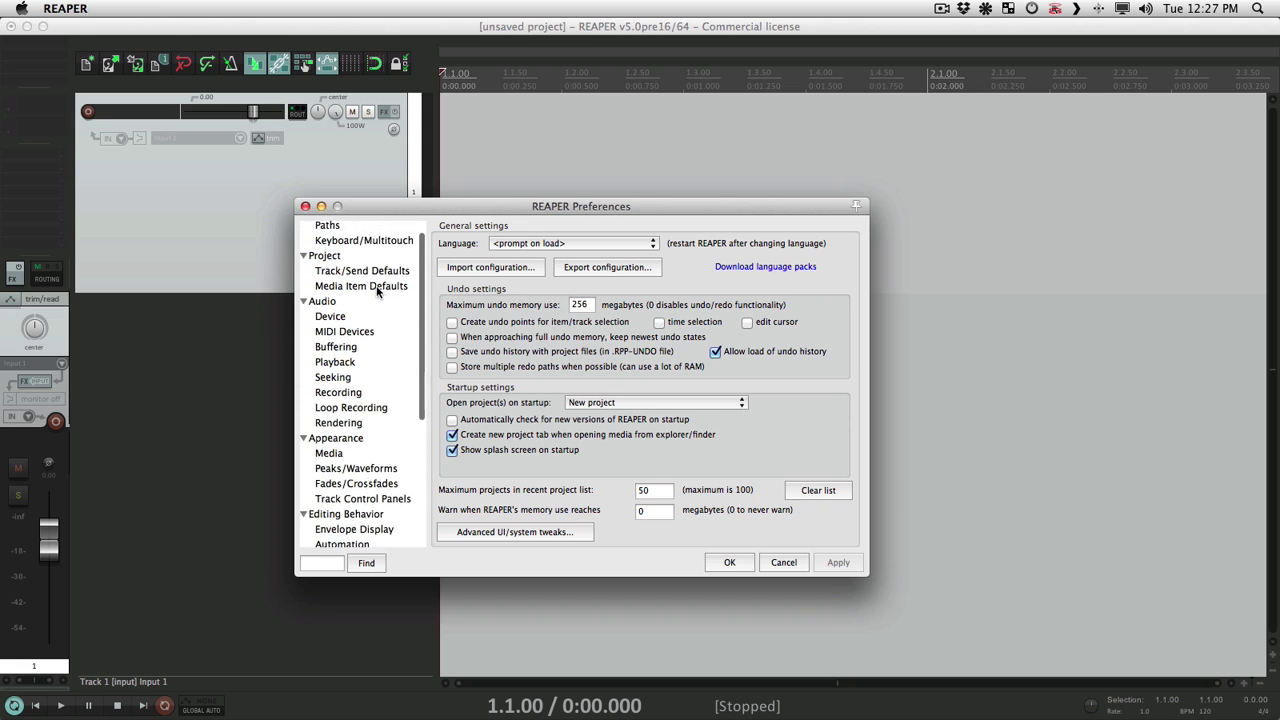
scroll(378, 290, "up", 1)
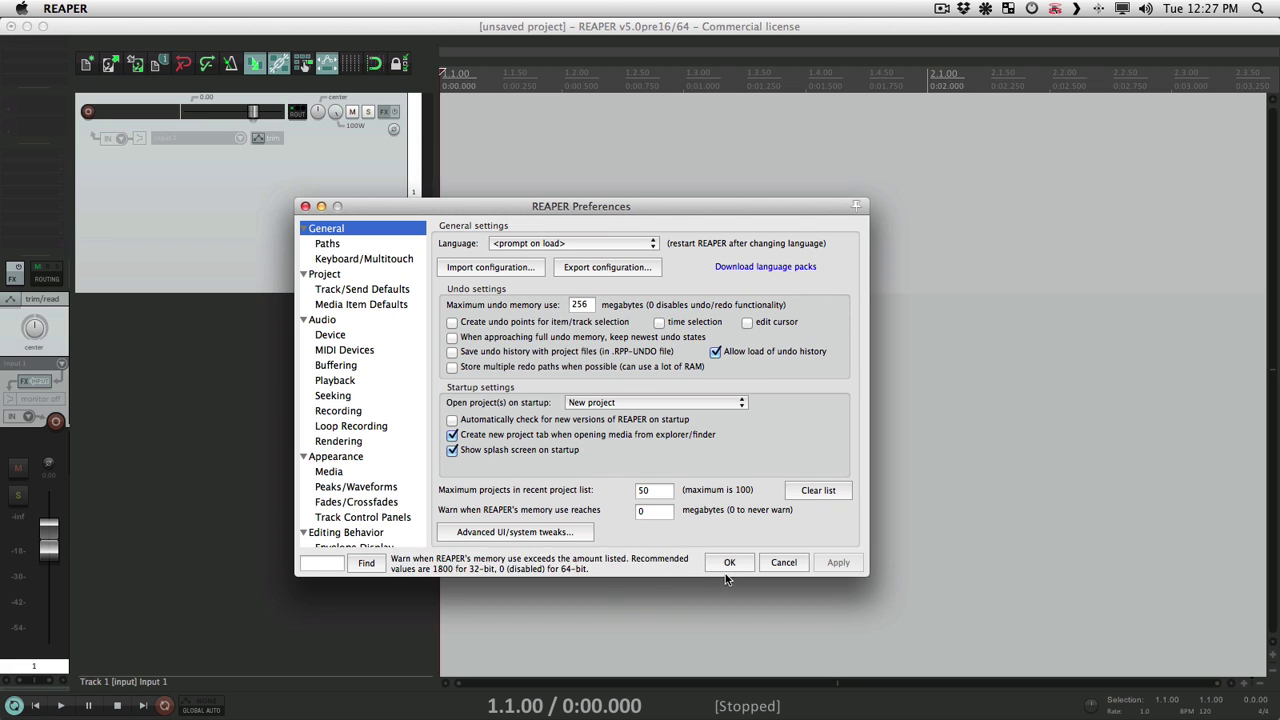
left_click(770, 566)
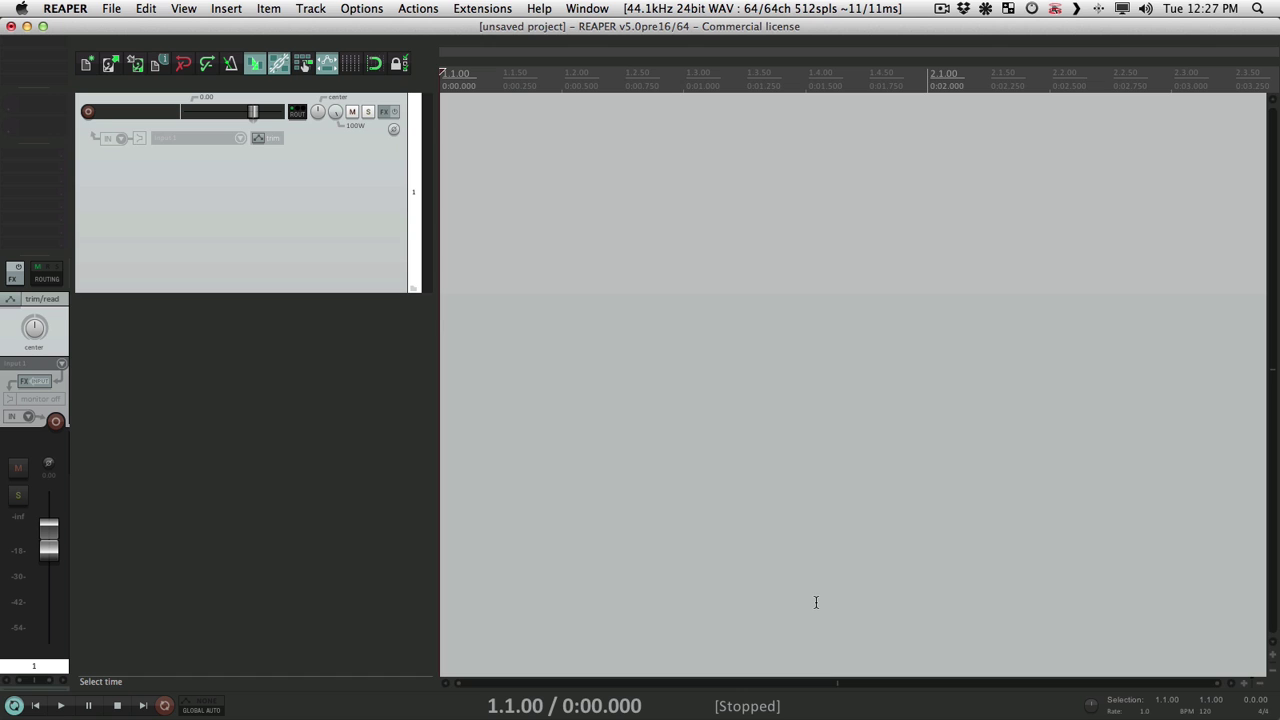
left_click(361, 8)
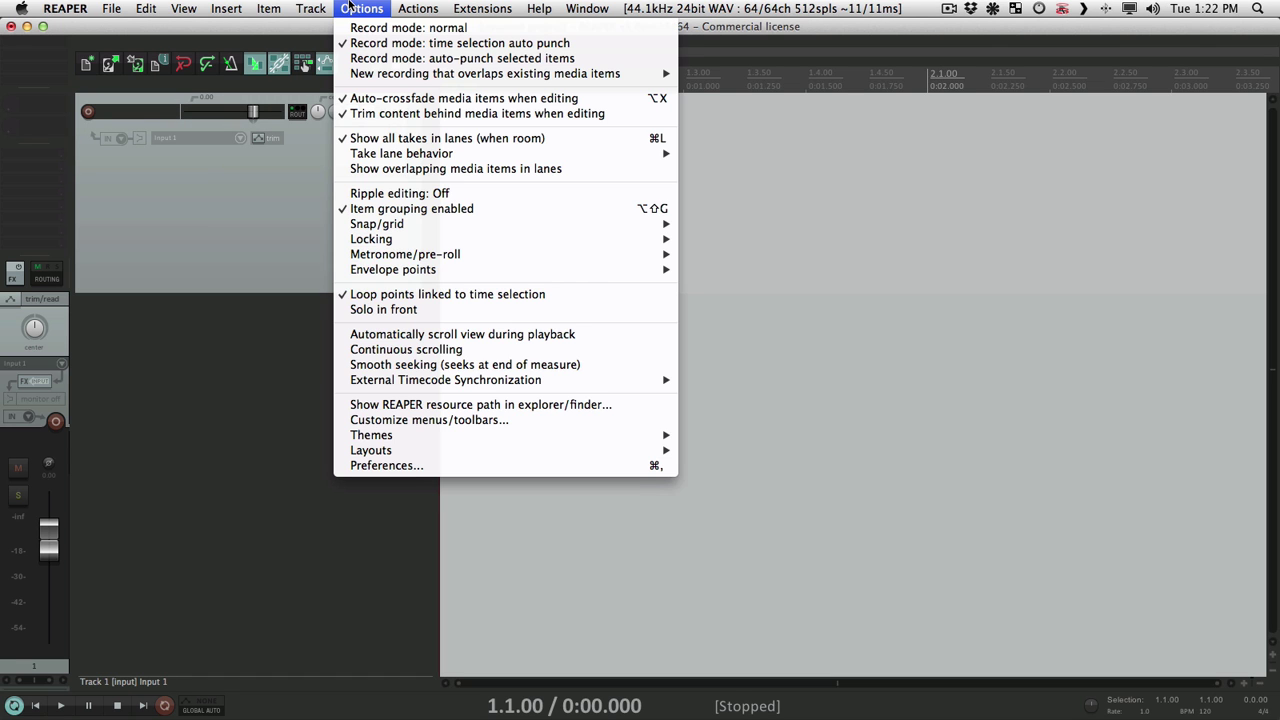
left_click(440, 465)
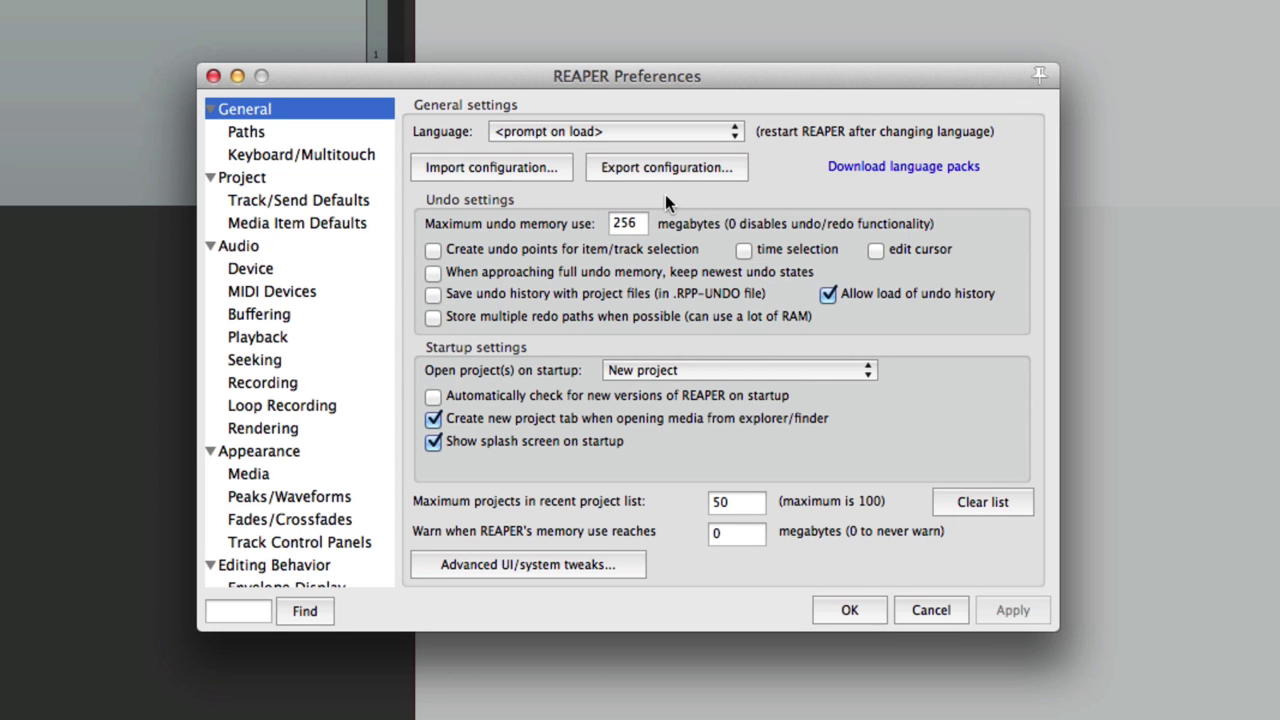
- Export the configuration as 'my preferences' and dismiss the success alert
left_click(625, 167)
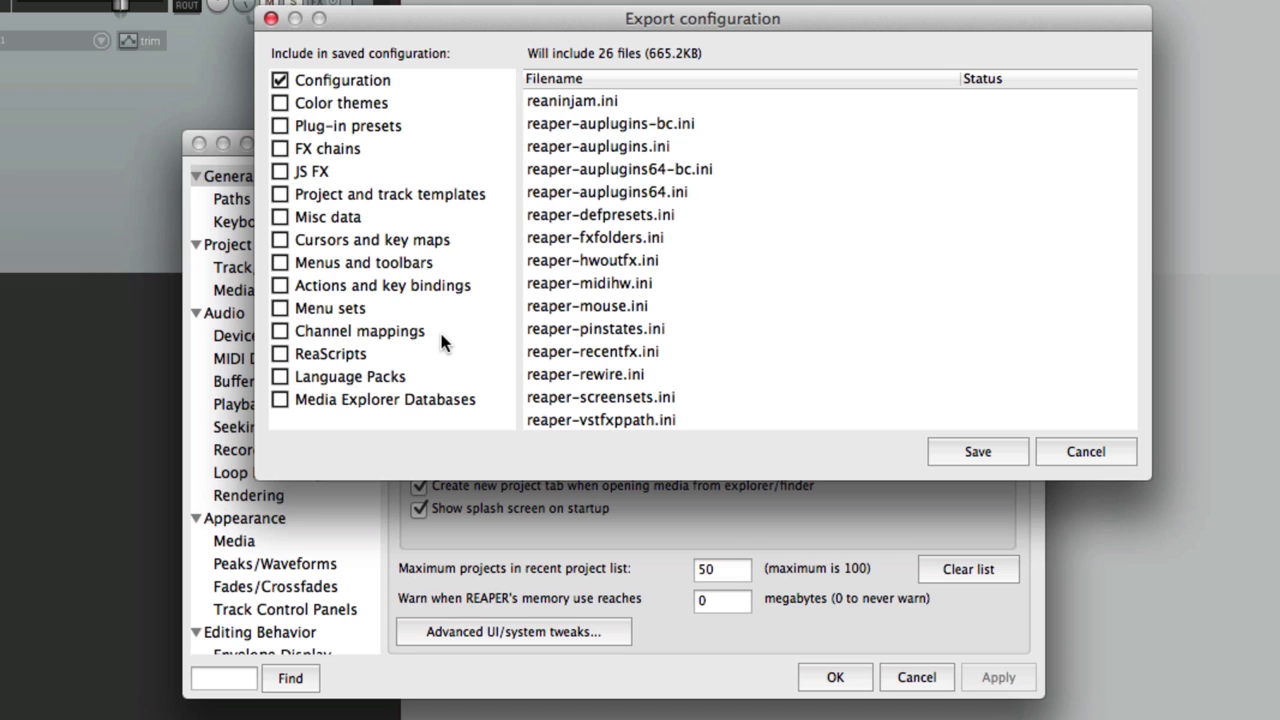
left_click(978, 451)
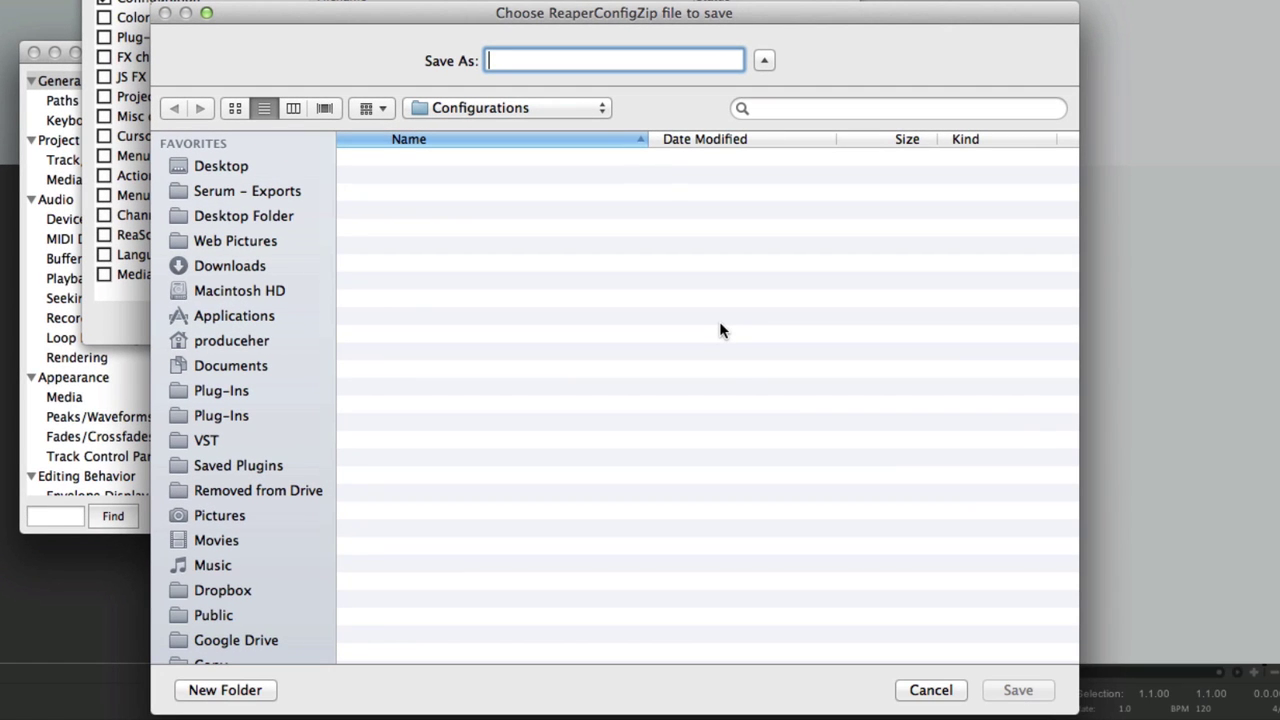
type("my preferences")
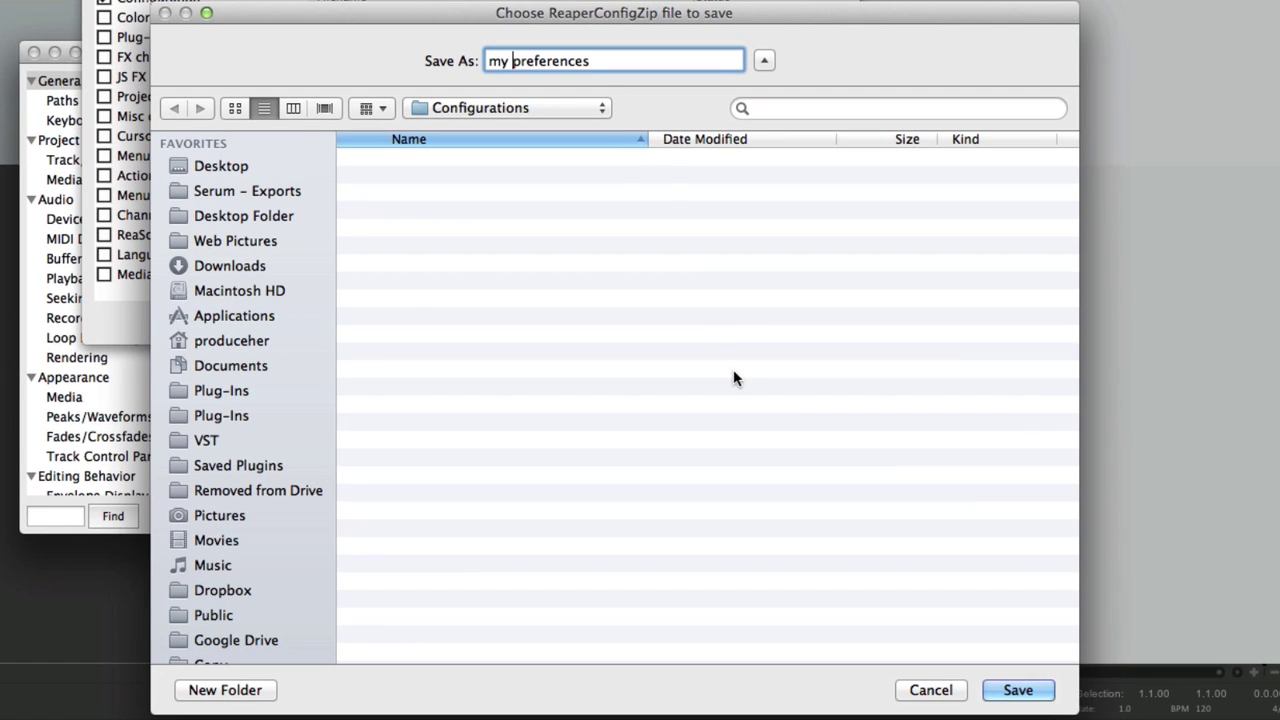
left_click(1046, 688)
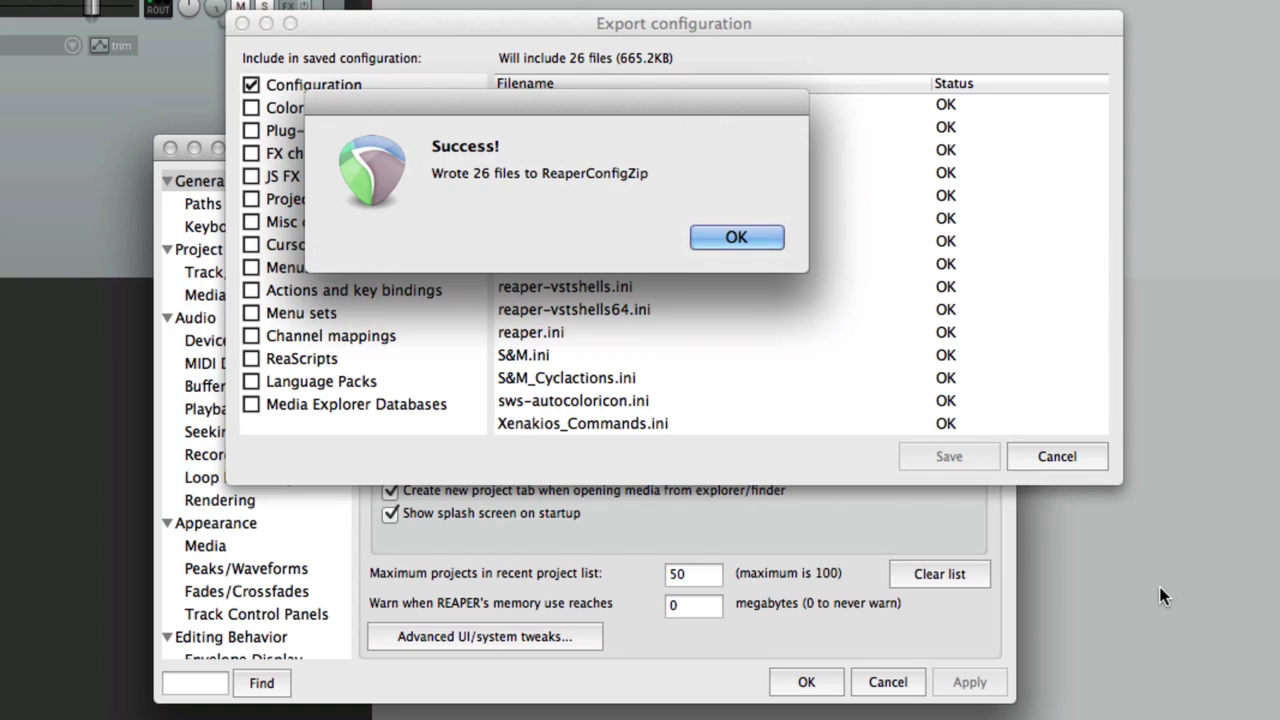
left_click(736, 236)
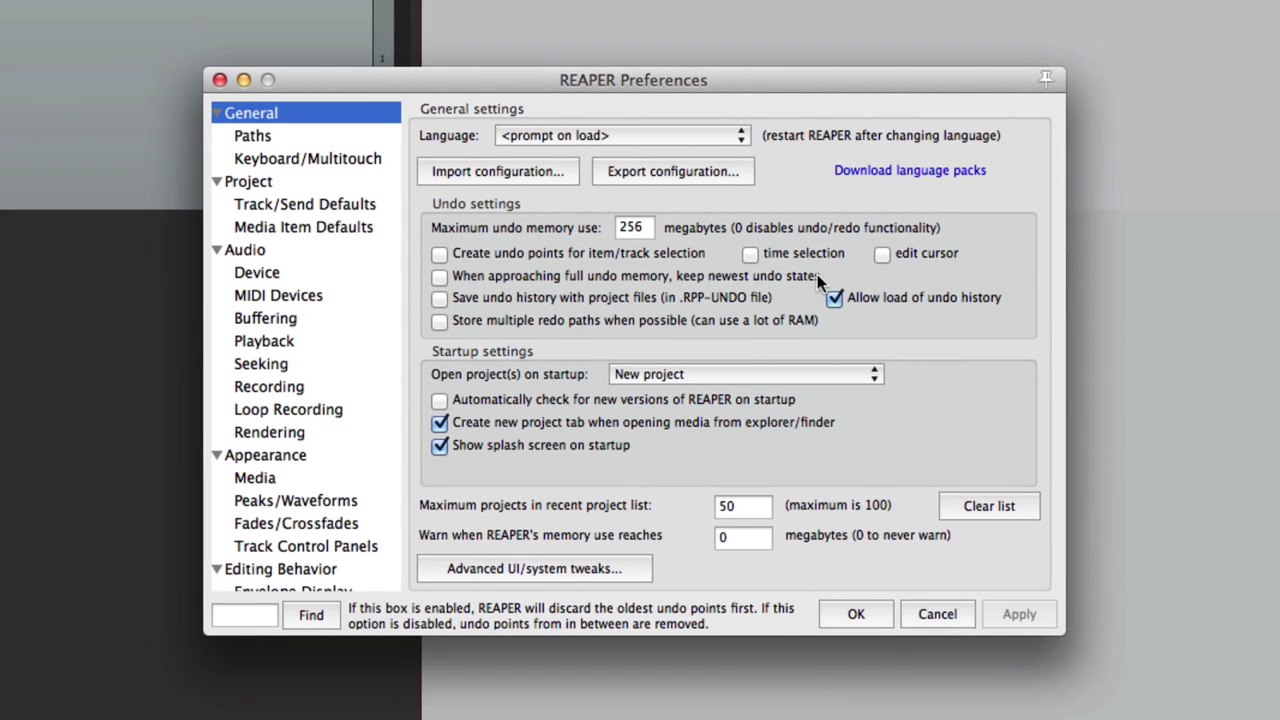
- Import my preferences.ReaperConfigZip back into REAPER
left_click(531, 171)
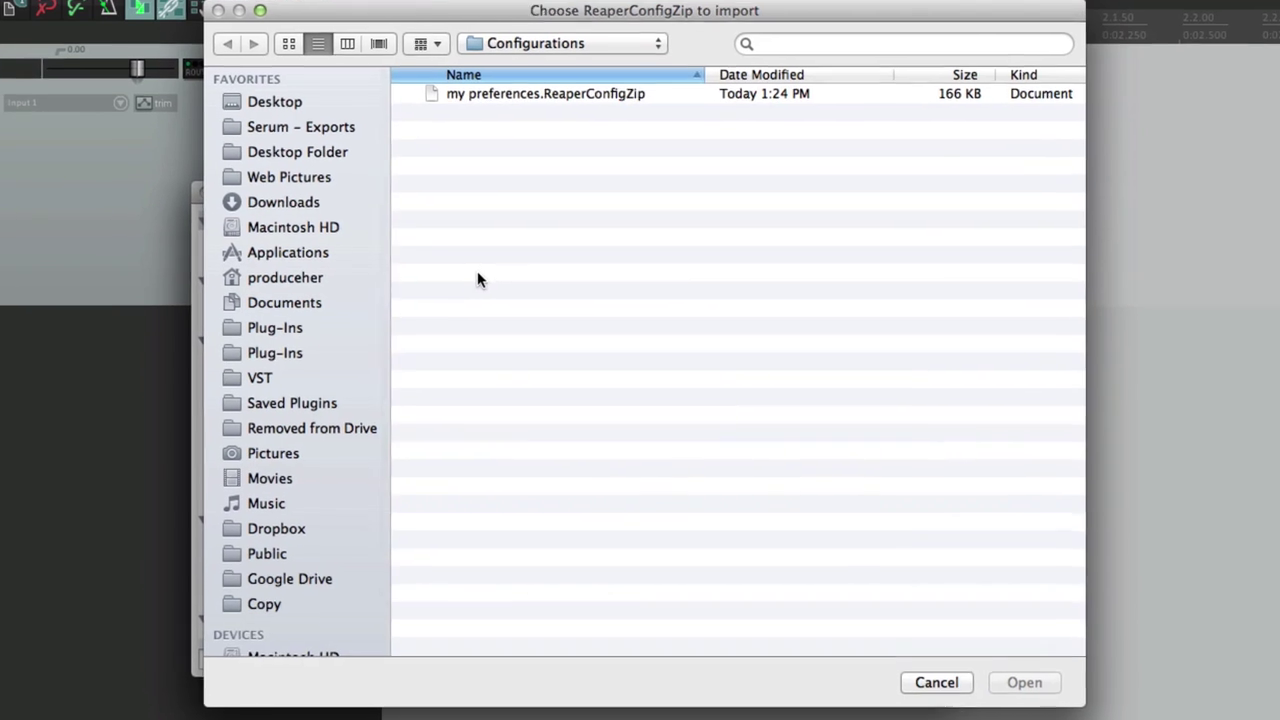
left_click(535, 94)
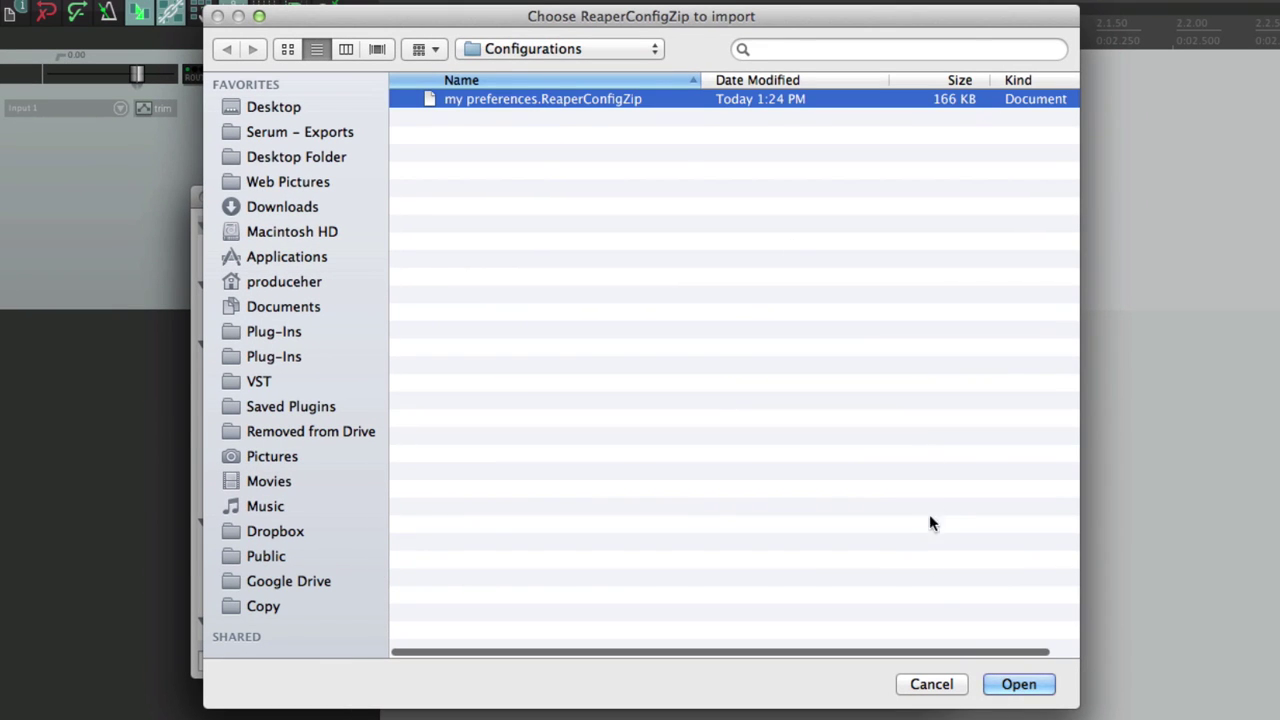
left_click(995, 684)
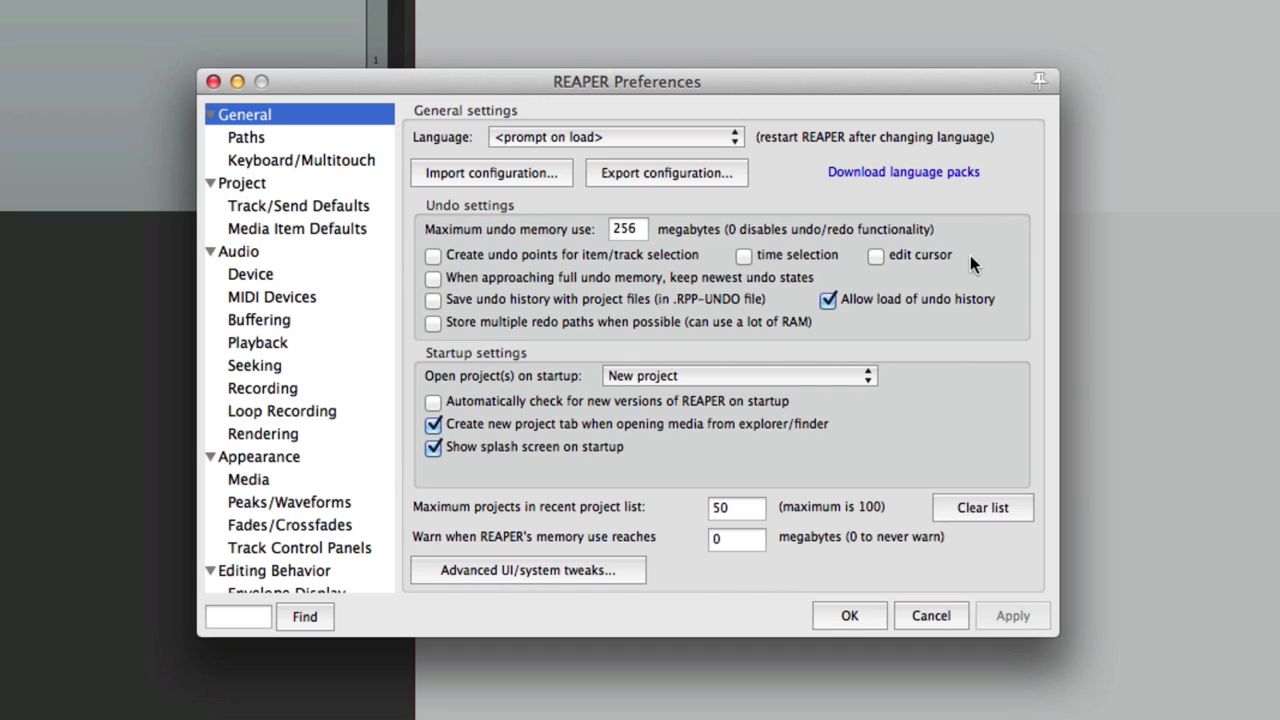
- Enable undo points for item/track selection and add two new tracks
left_click(434, 256)
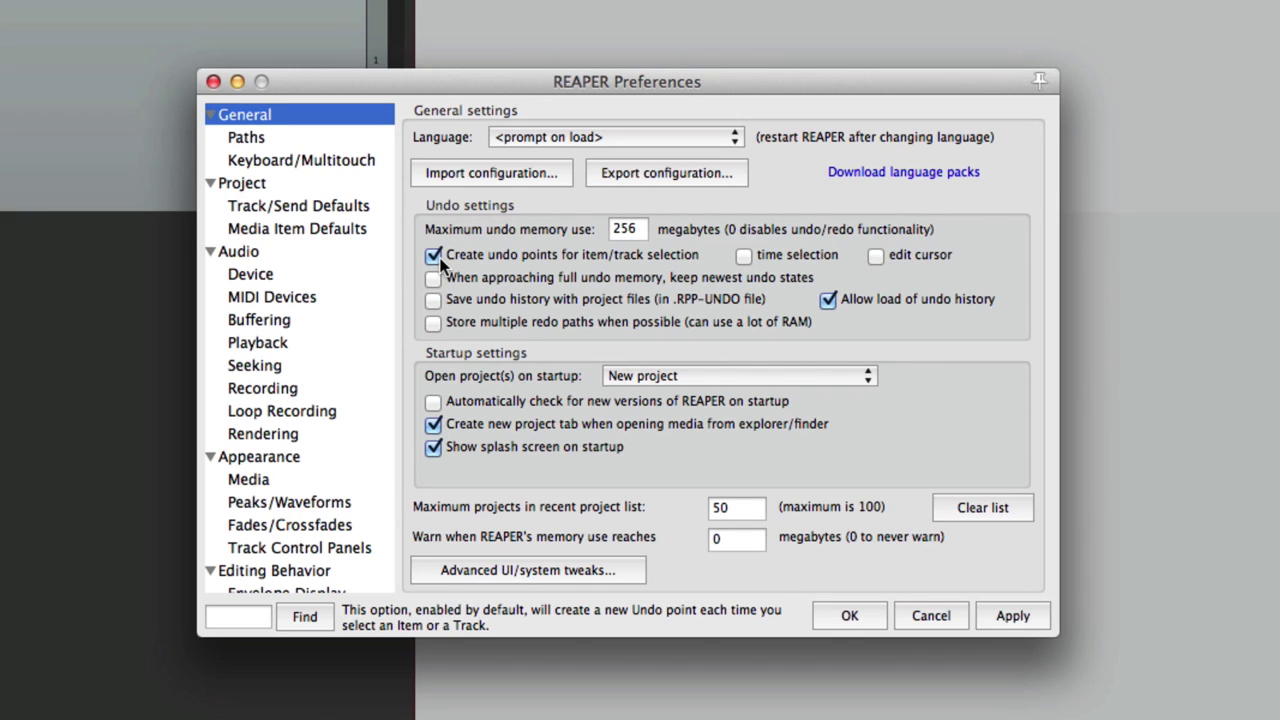
left_click(849, 615)
double_click(278, 324)
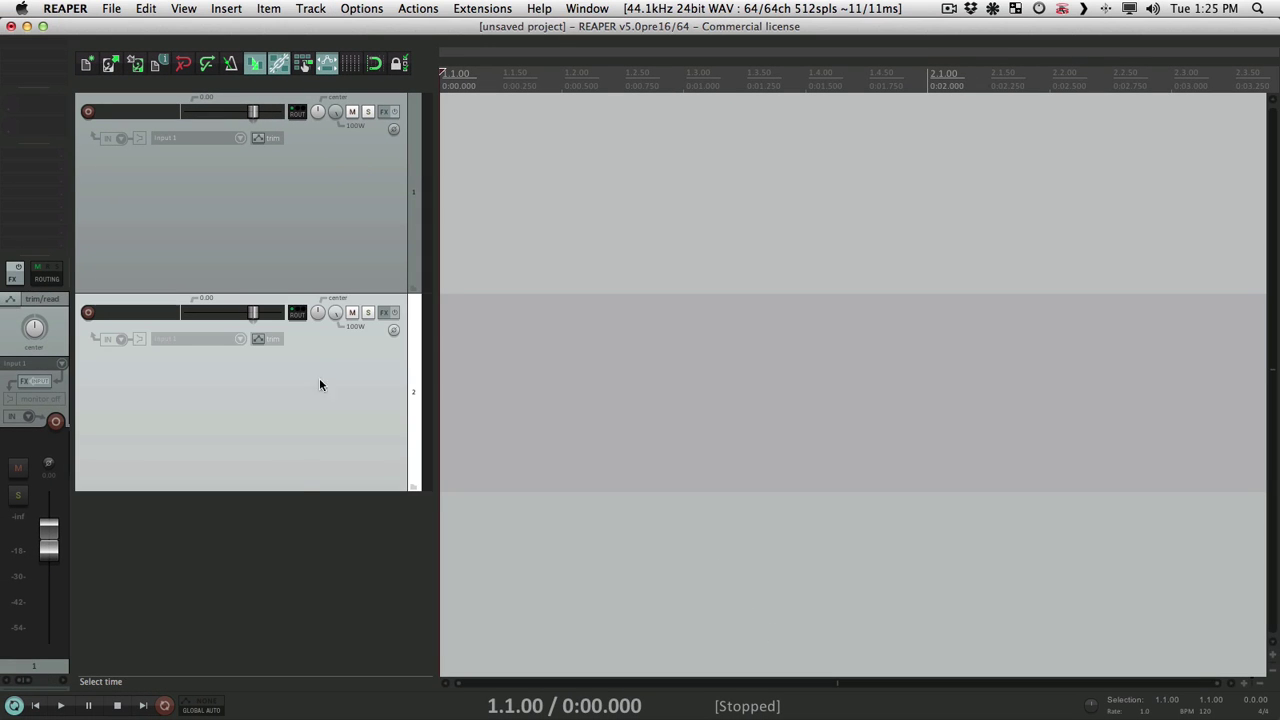
double_click(293, 542)
- Select Track 1 then Track 2, undo both selection changes, and reopen Preferences
left_click(310, 211)
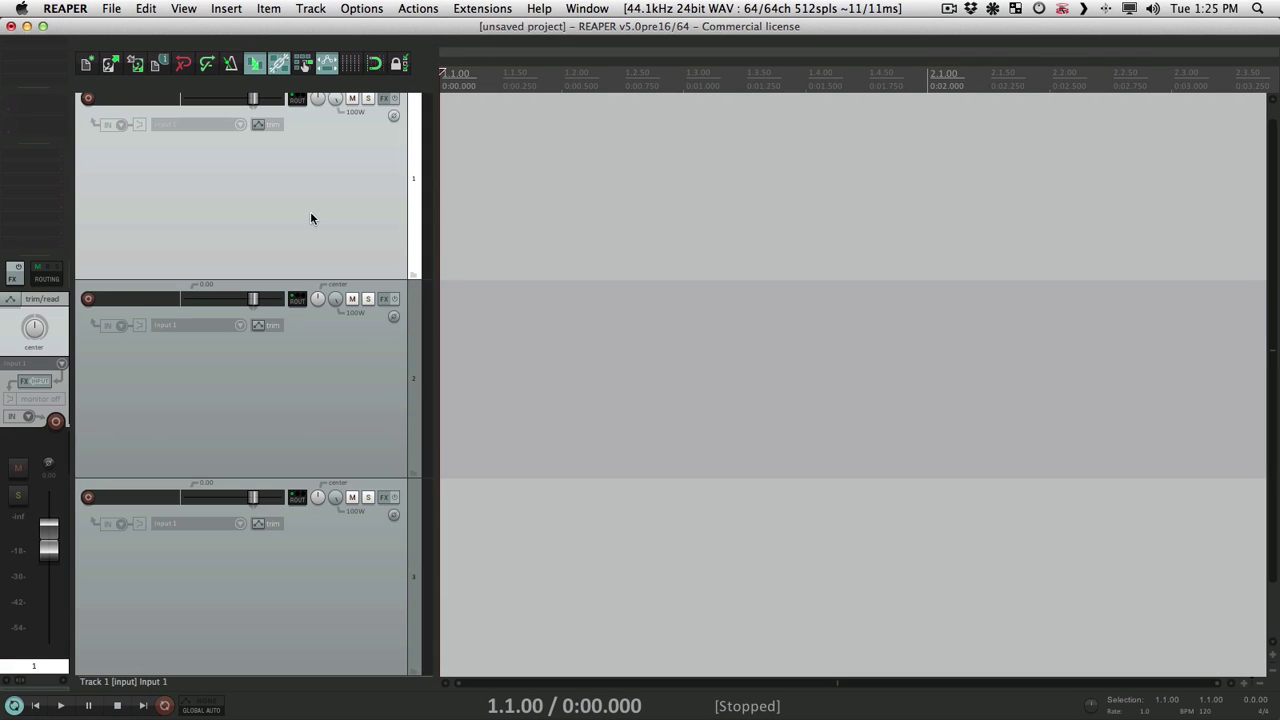
left_click(342, 406)
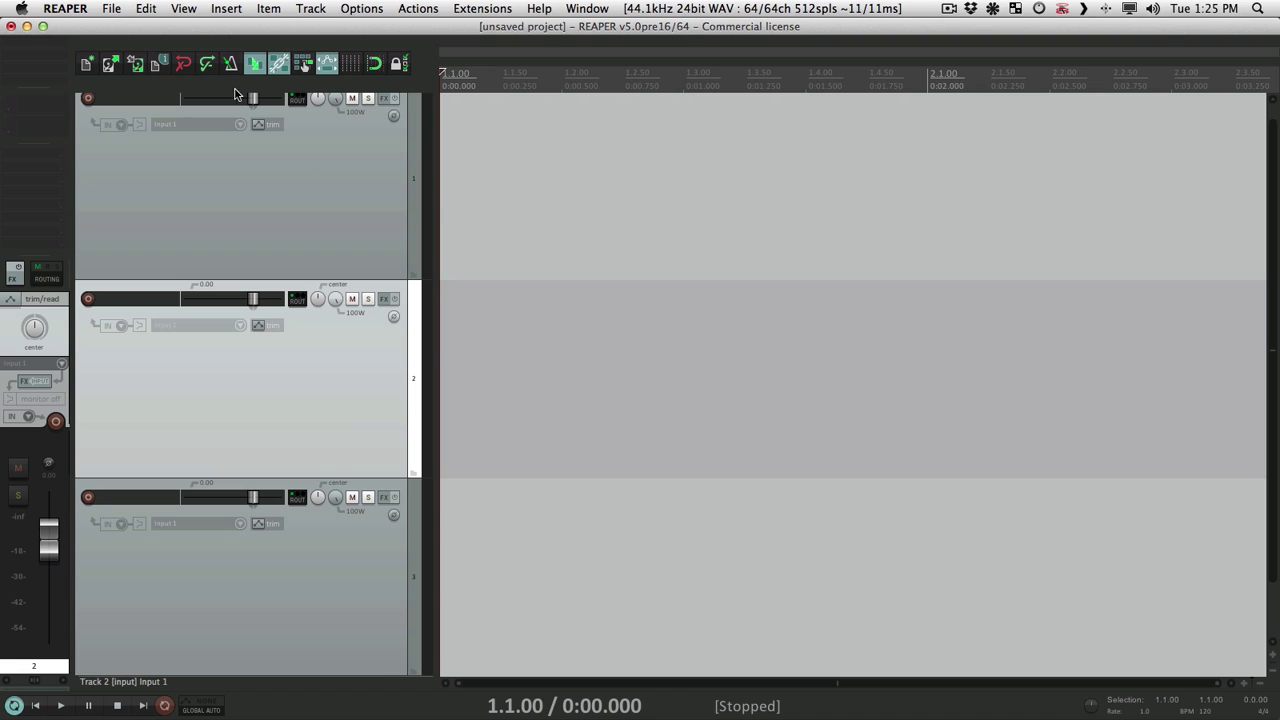
left_click(147, 8)
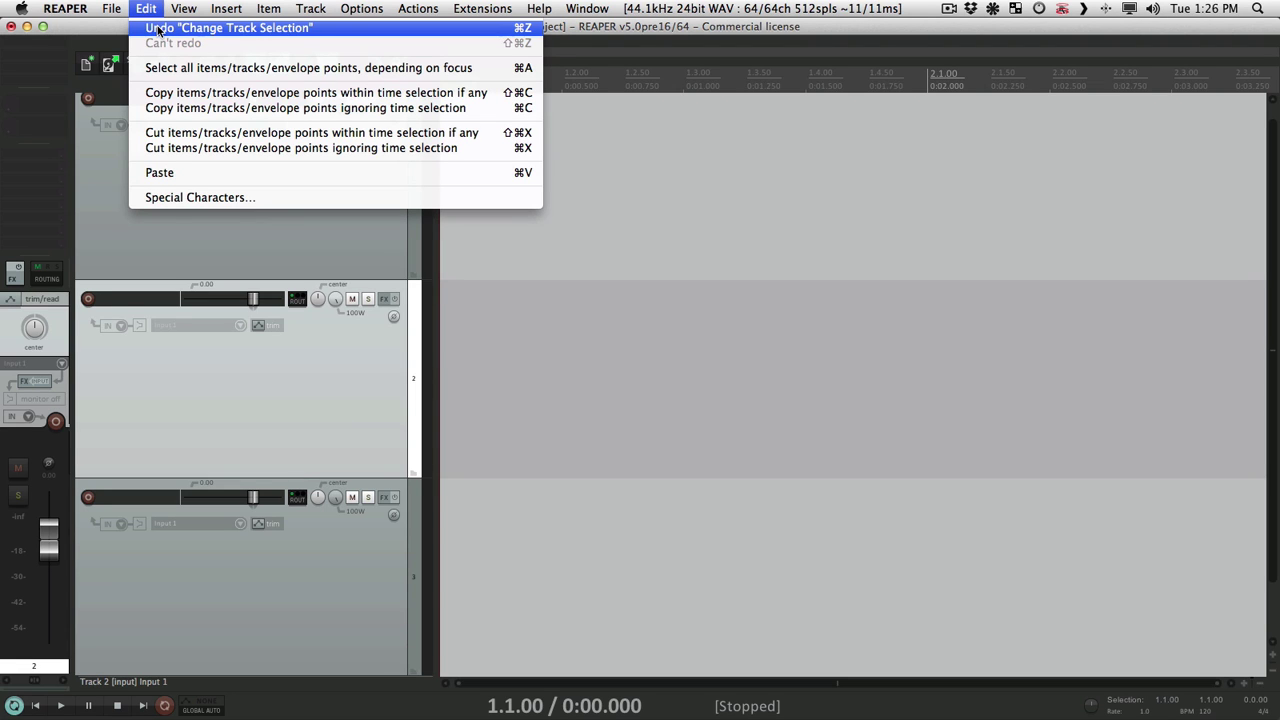
left_click(158, 28)
left_click(124, 6)
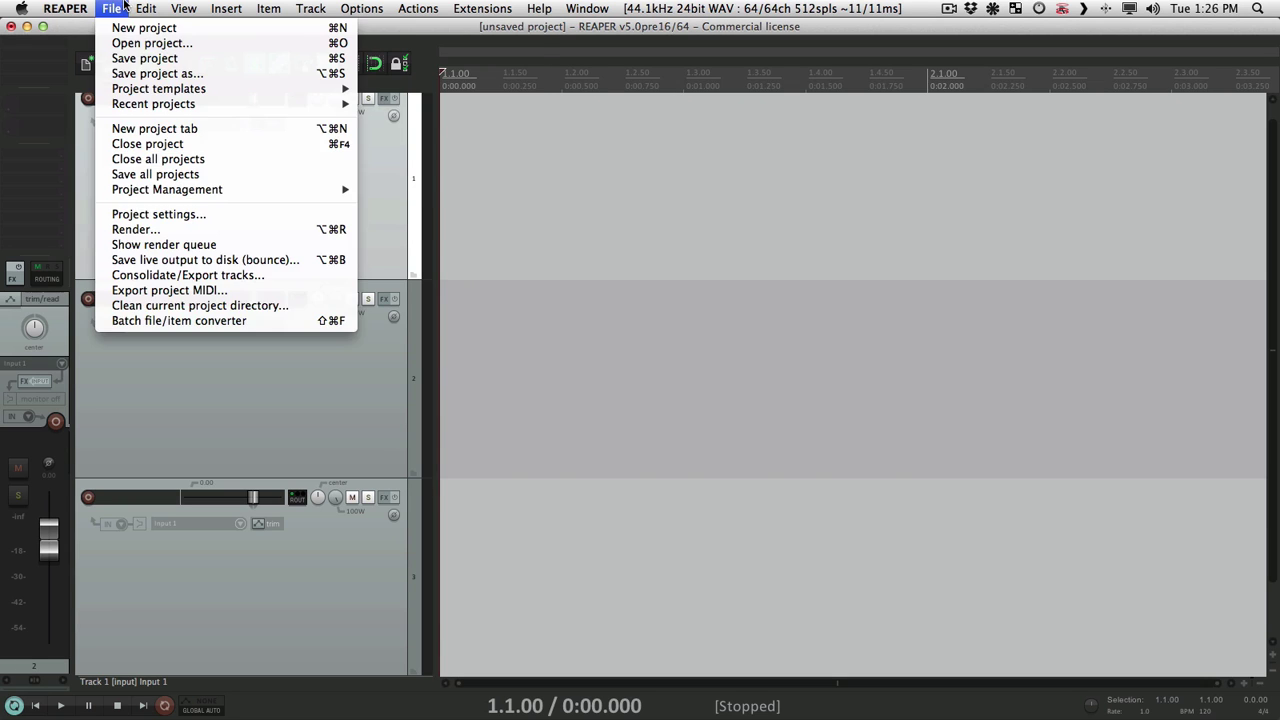
mouse_move(142, 6)
left_click(158, 28)
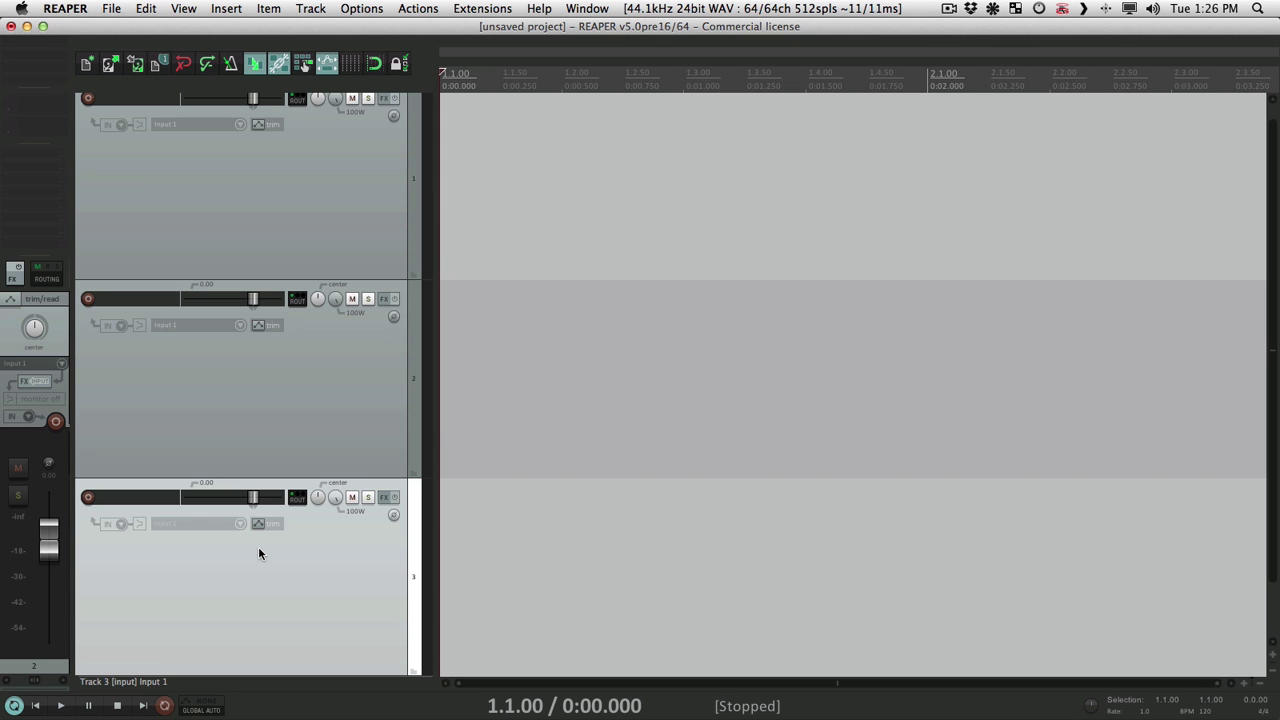
key("super+comma")
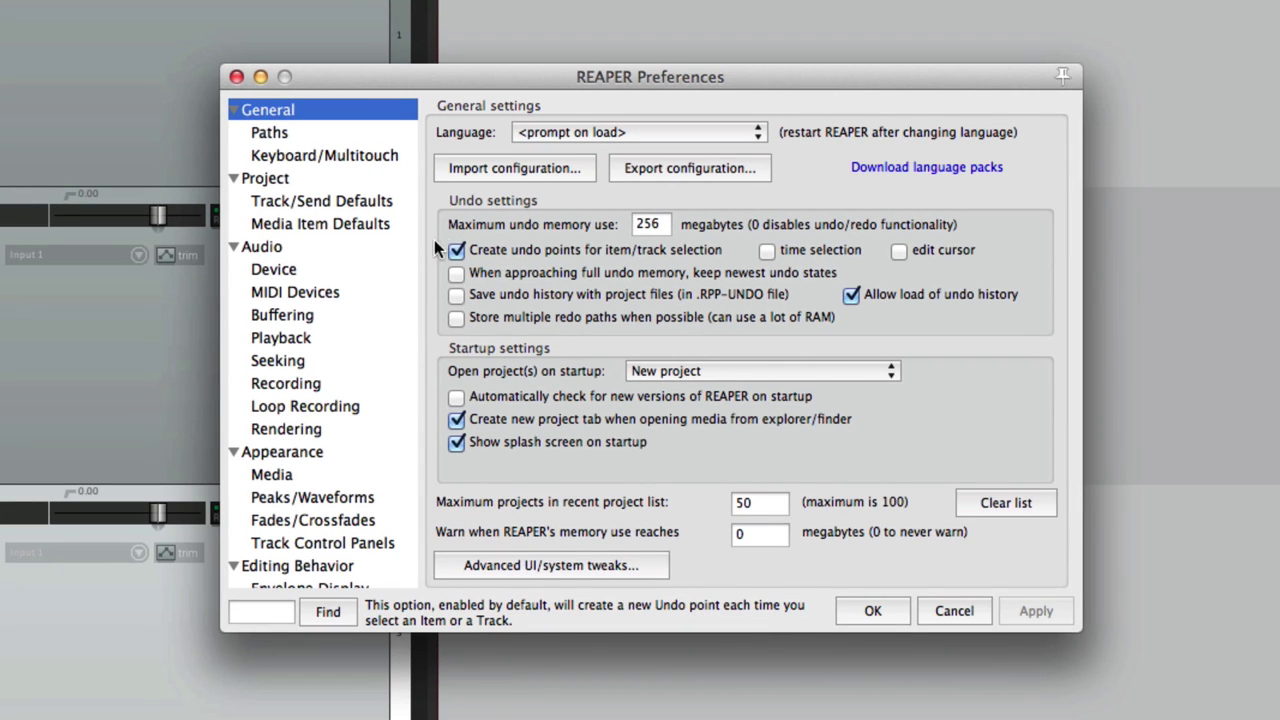
- Turn item/track selection undo points off, then make, clear and undo a time selection
left_click(456, 250)
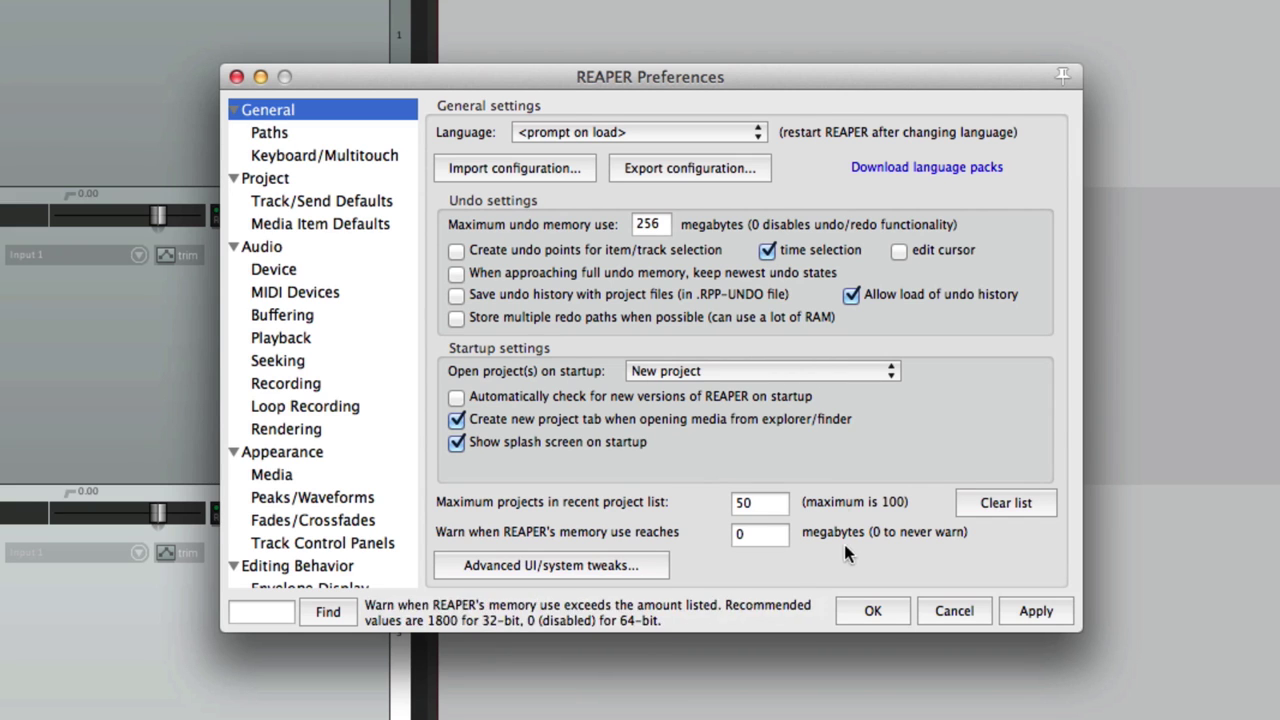
left_click(866, 609)
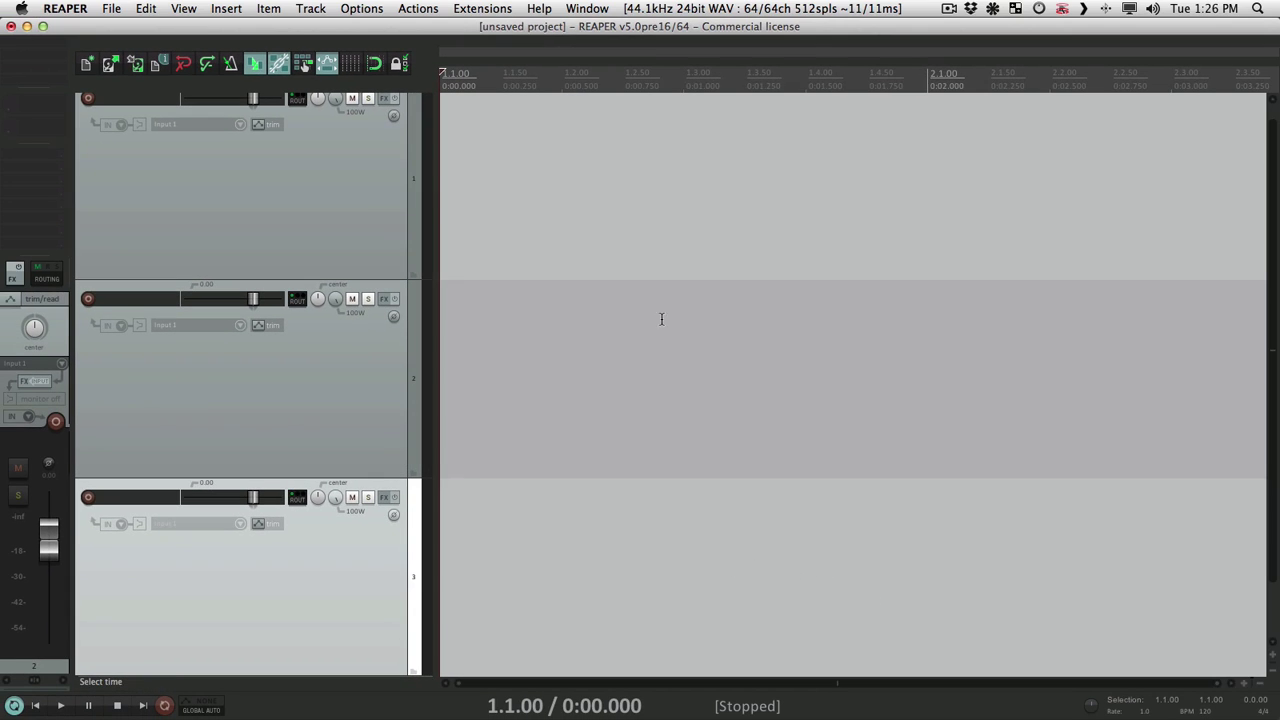
left_click_drag(567, 200, 940, 222)
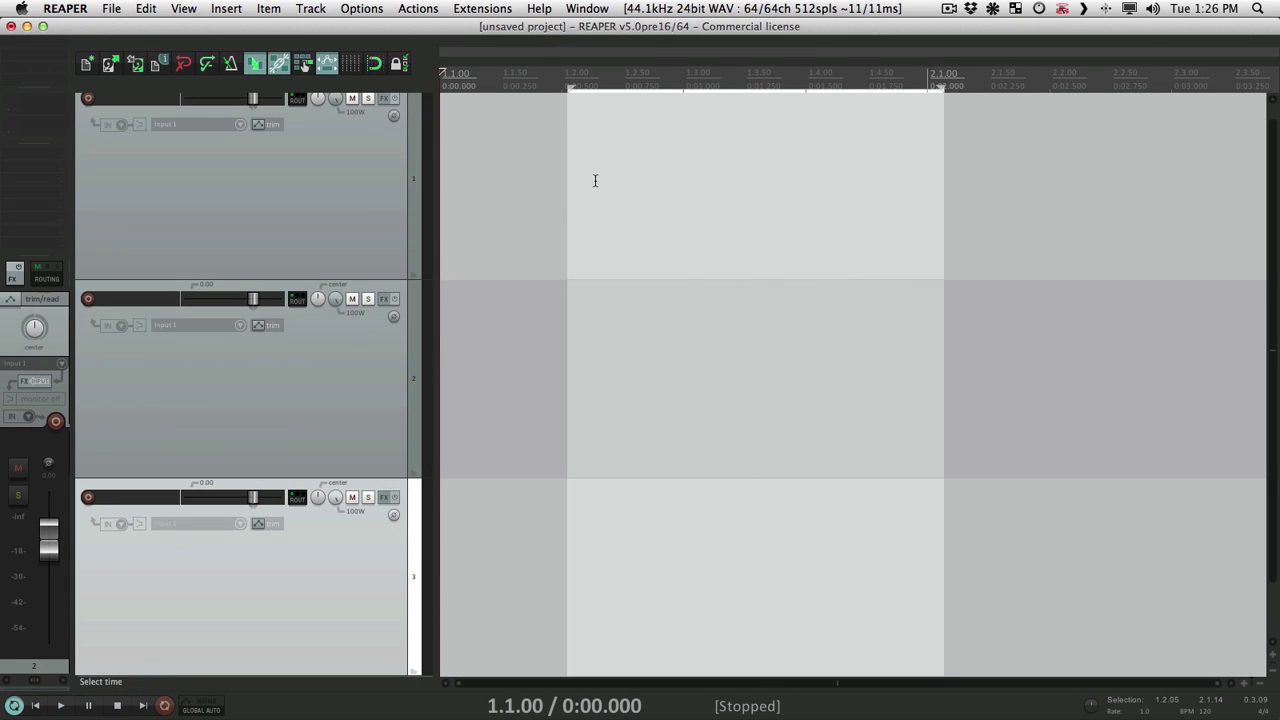
left_click(520, 176)
left_click(520, 176)
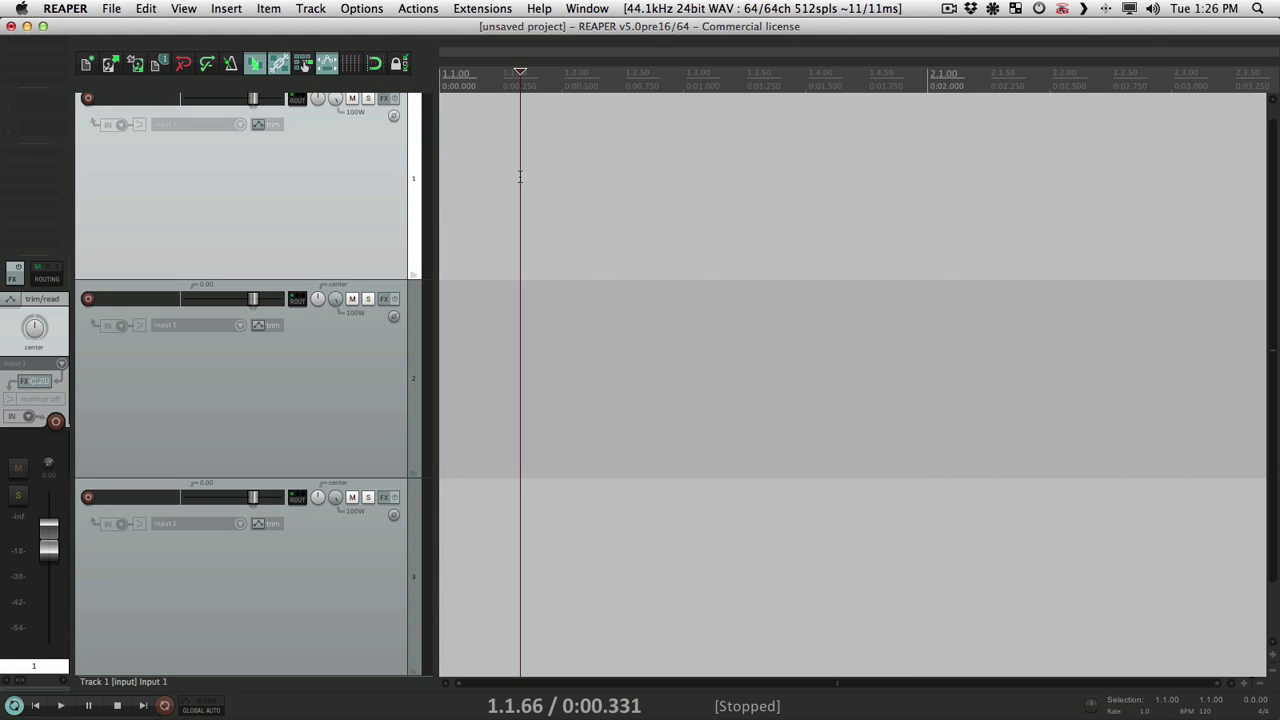
left_click(157, 8)
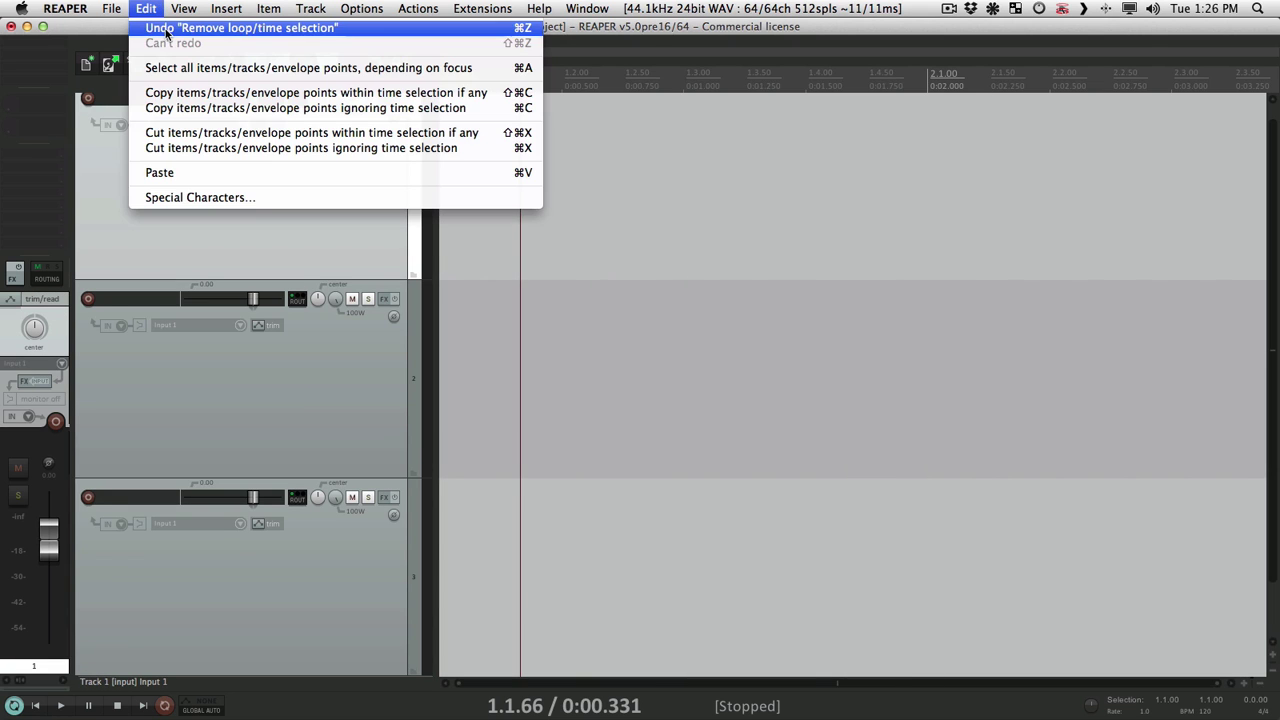
left_click(166, 32)
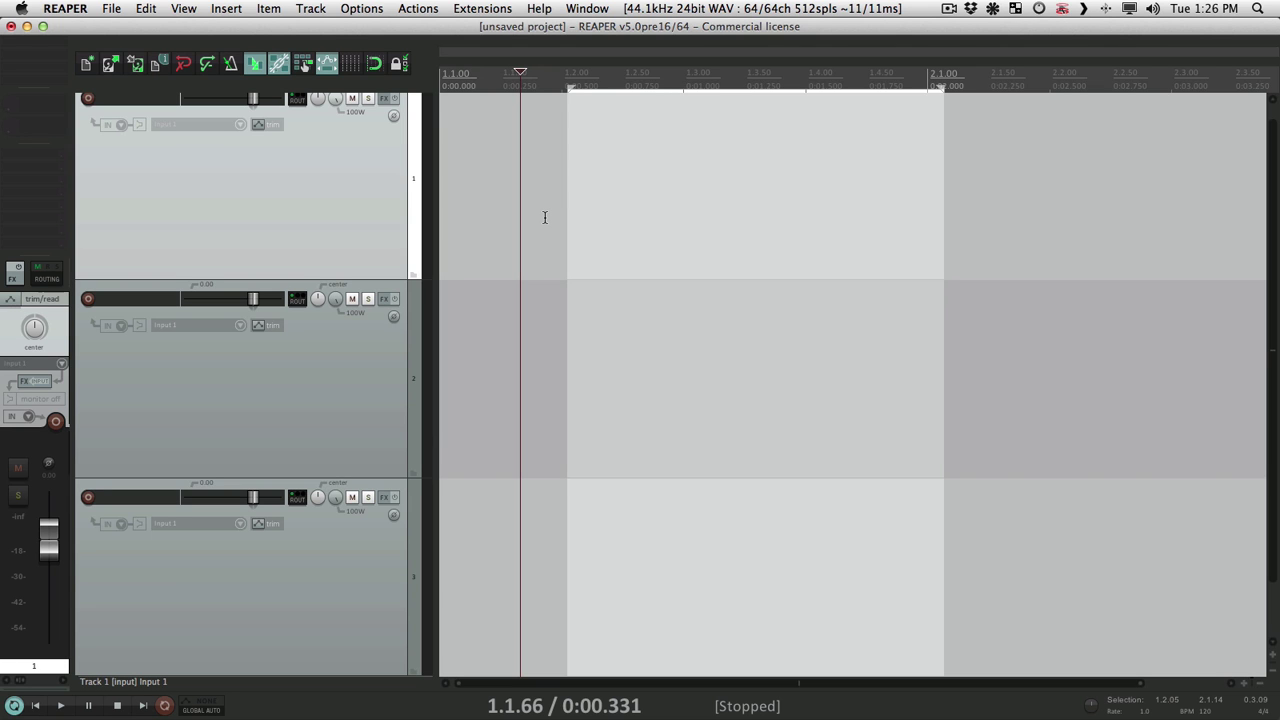
- In Preferences, turn off undo points for time selection
key("super+comma")
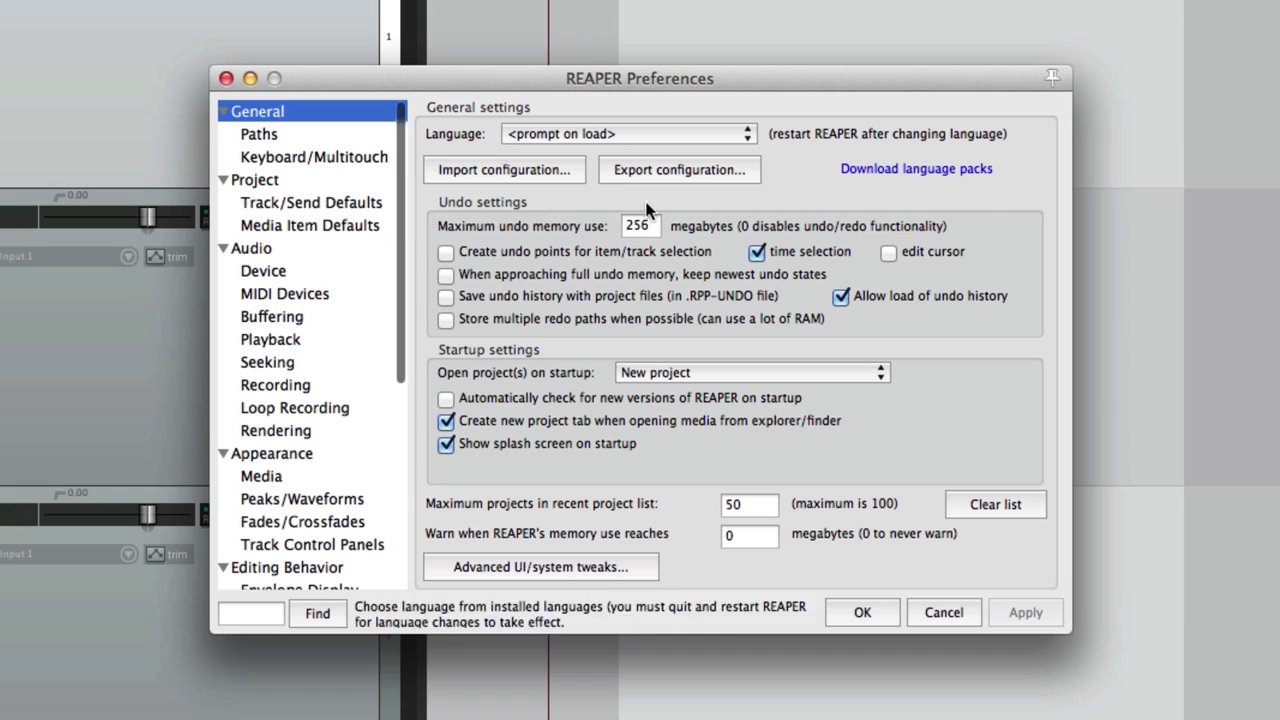
left_click(757, 253)
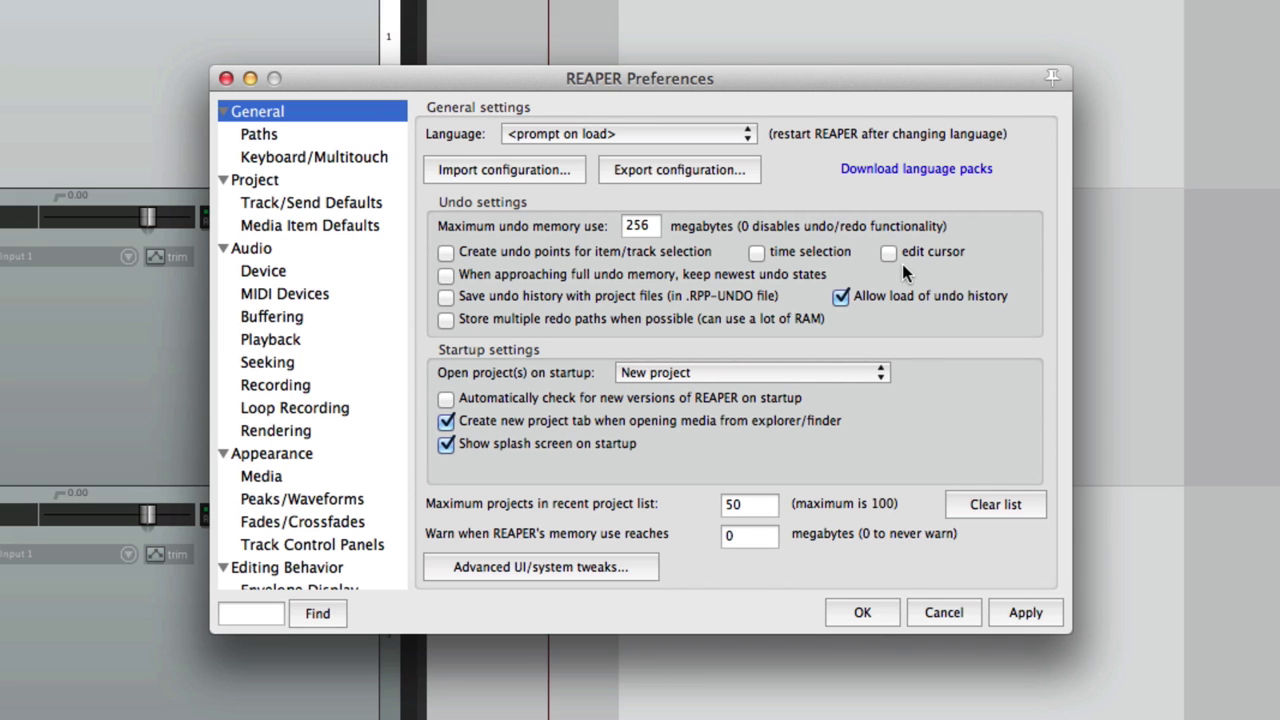
left_click(617, 564)
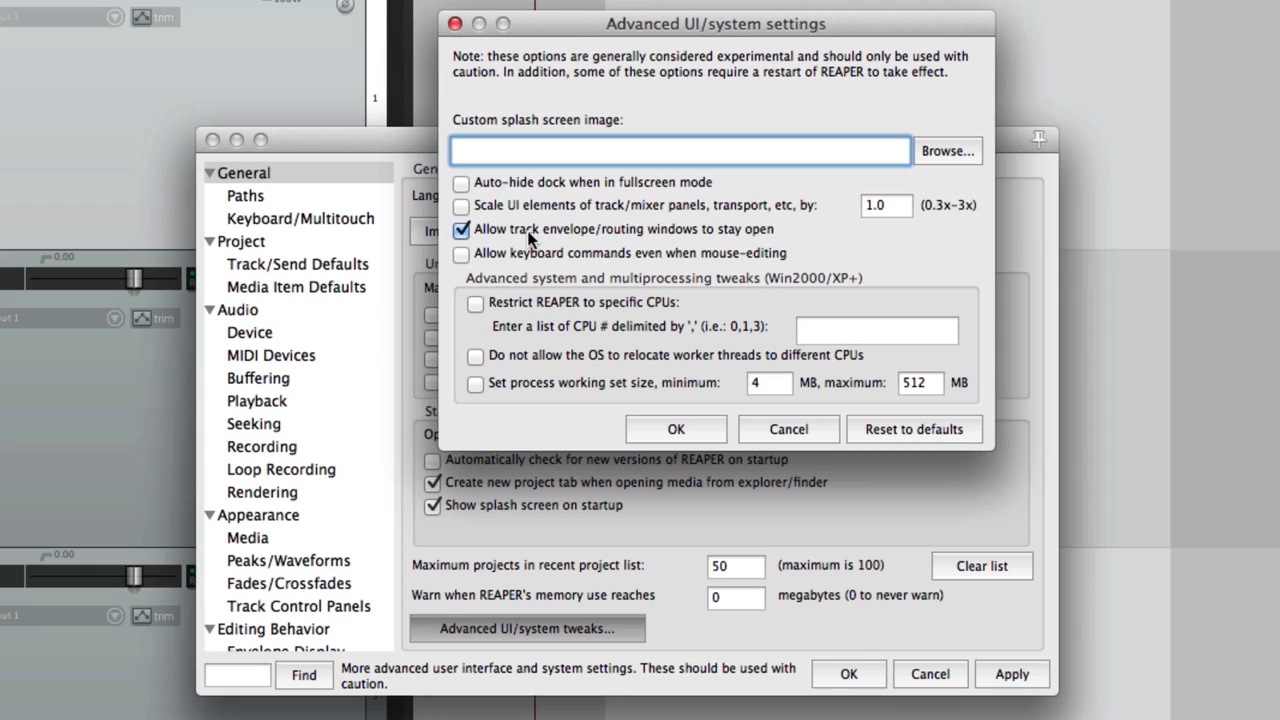
- Uncheck 'Allow track envelope/routing windows to stay open' and confirm both dialogs
left_click(462, 230)
left_click(693, 418)
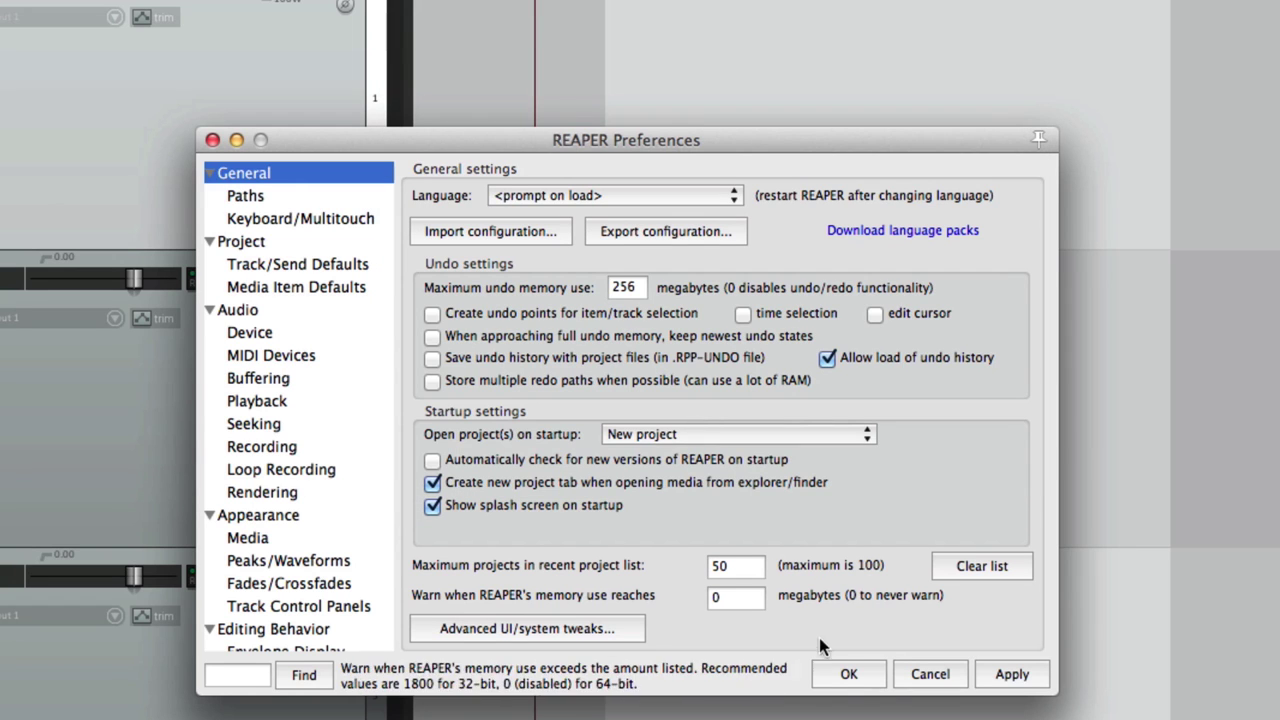
left_click(843, 676)
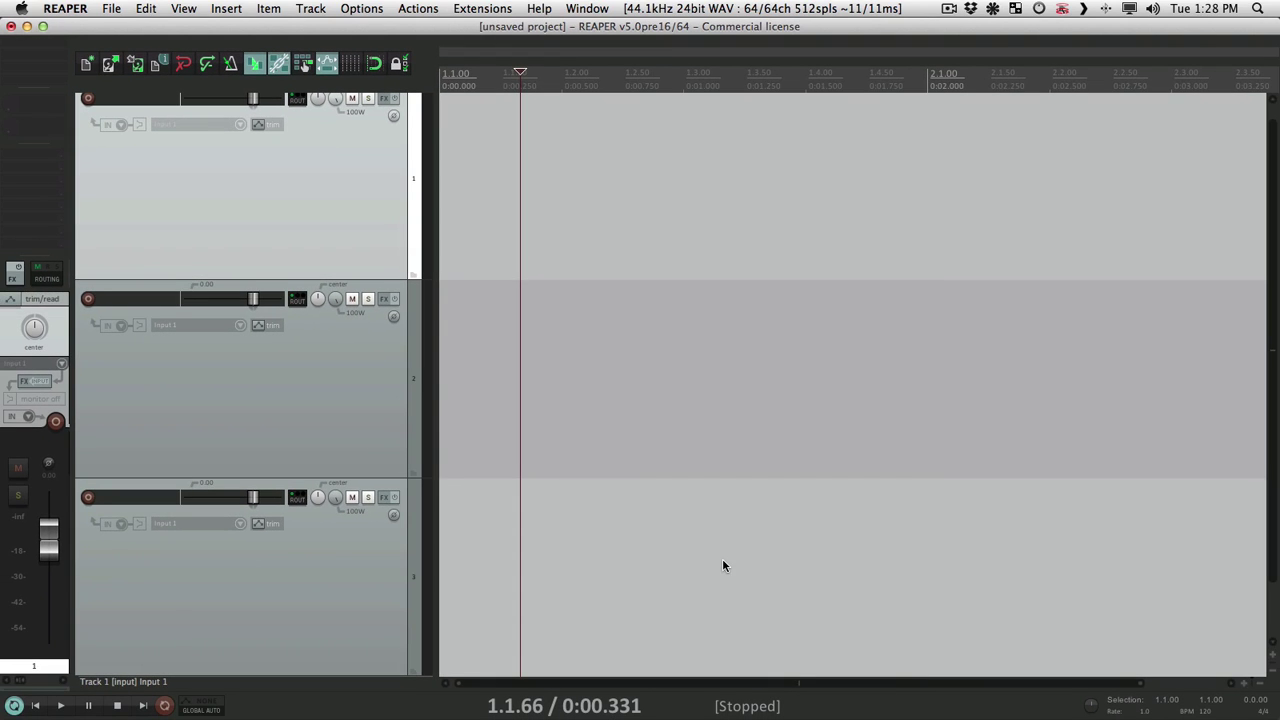
- Open track 2's routing window twice, confirming it closes when the timeline is clicked
left_click(297, 299)
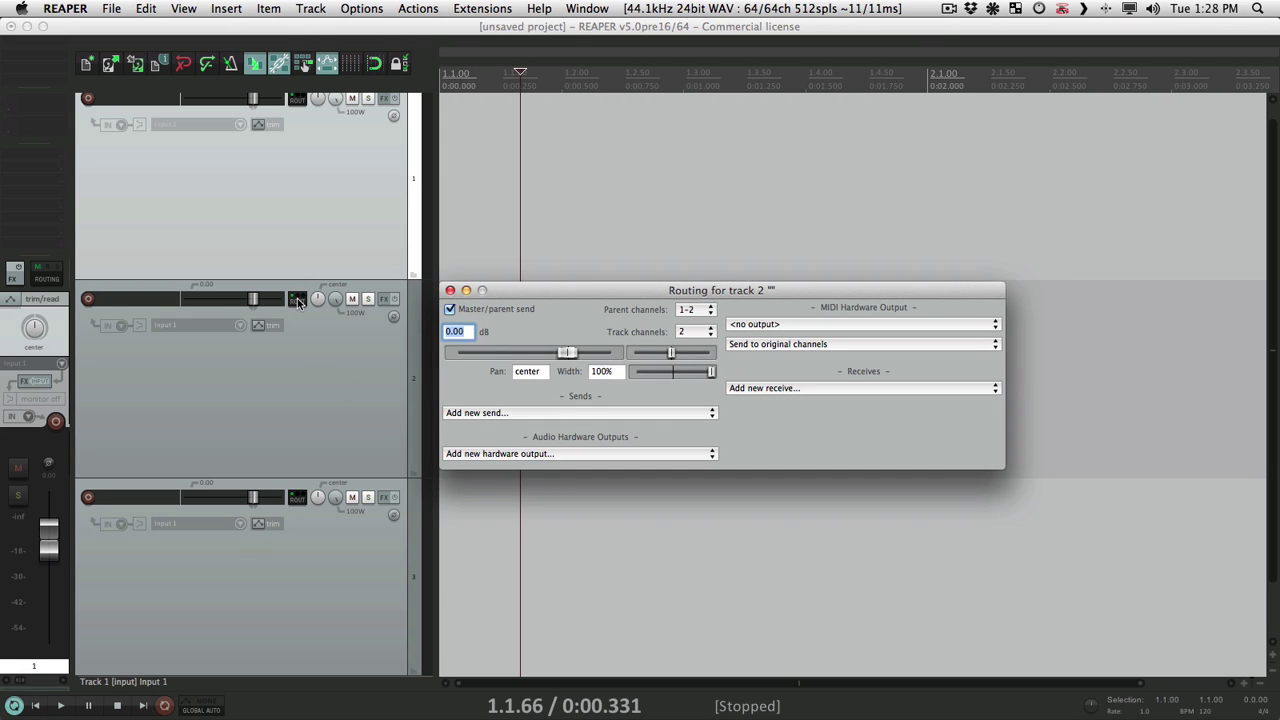
left_click(629, 150)
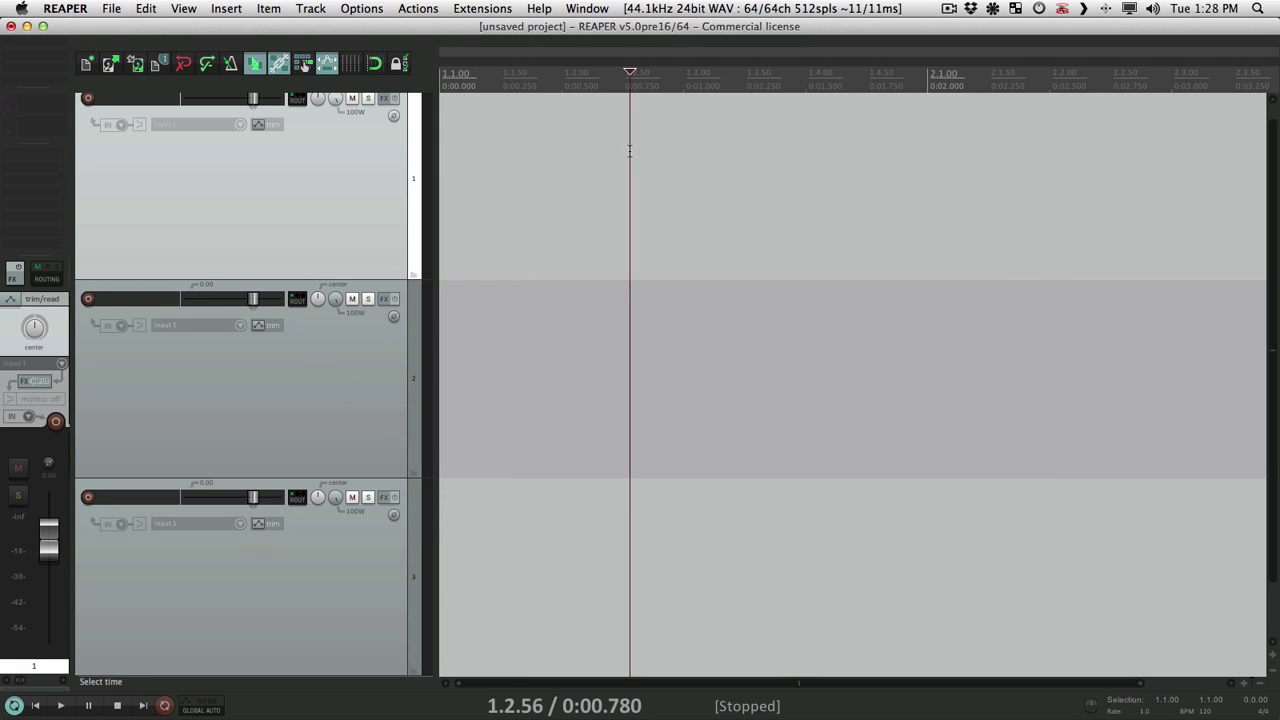
left_click(297, 299)
left_click(530, 160)
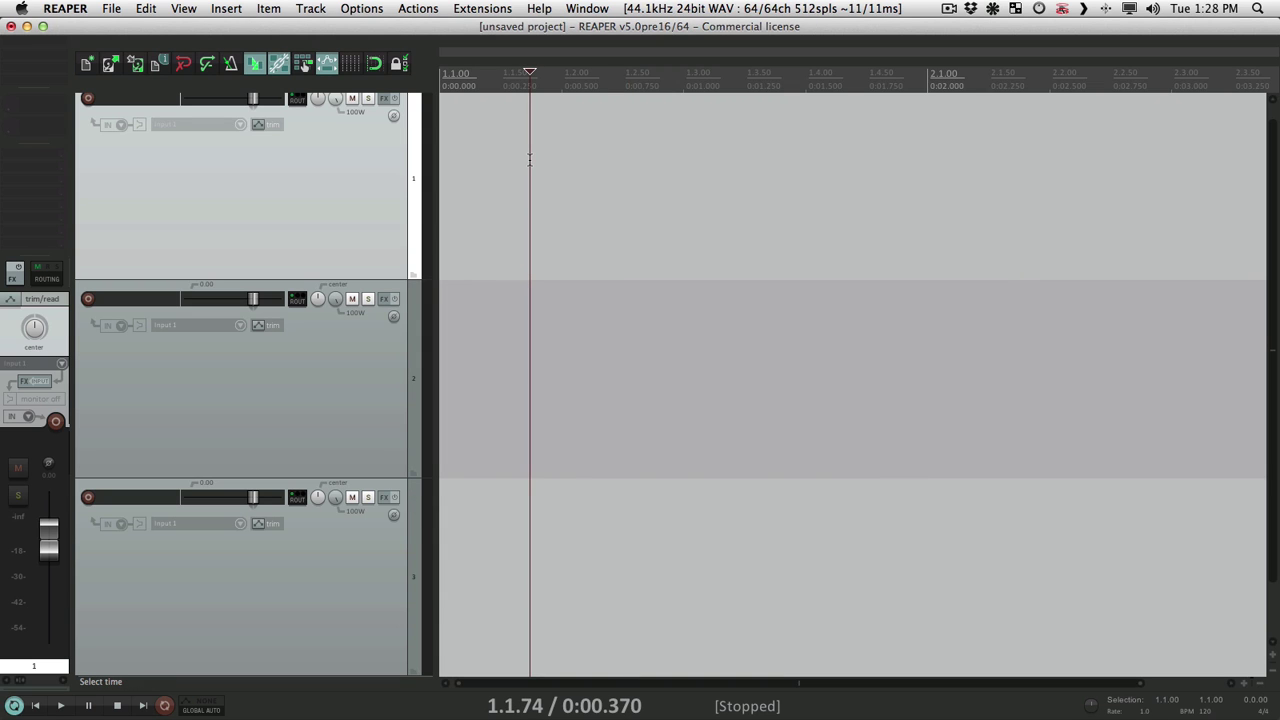
- Re-enable 'Allow track envelope/routing windows to stay open' in Advanced UI/system tweaks
key("super+comma")
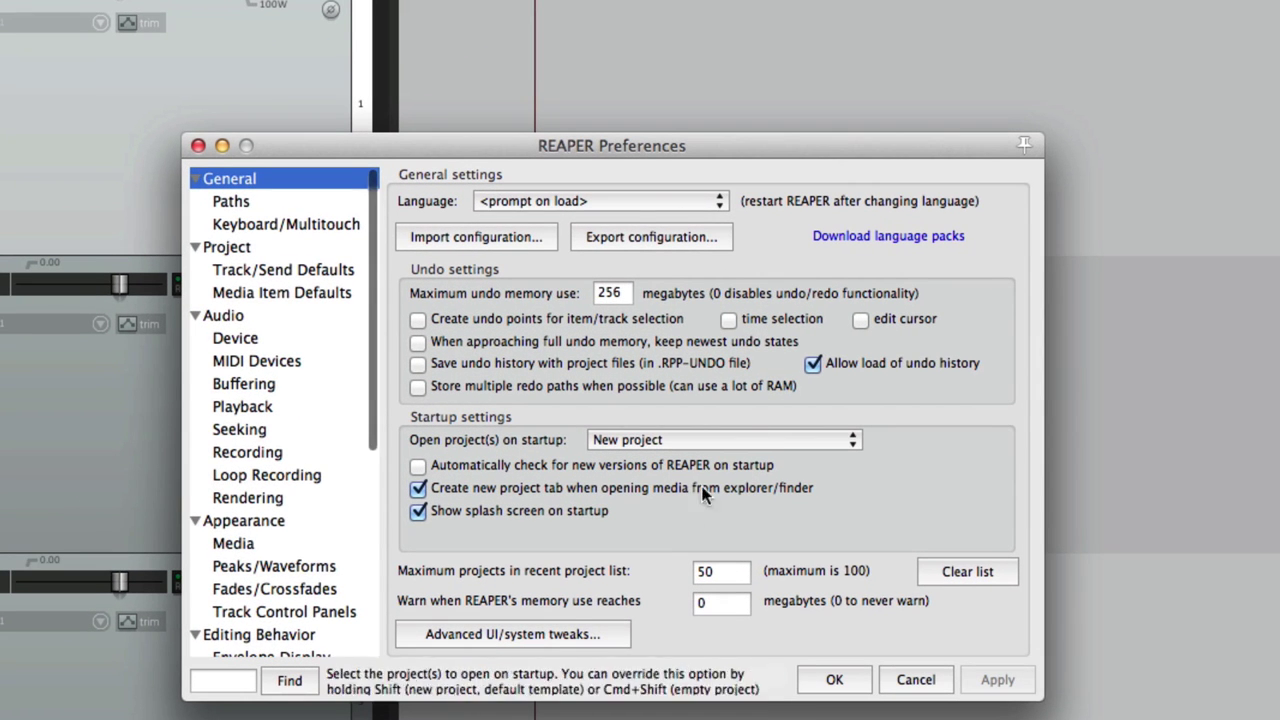
left_click(542, 635)
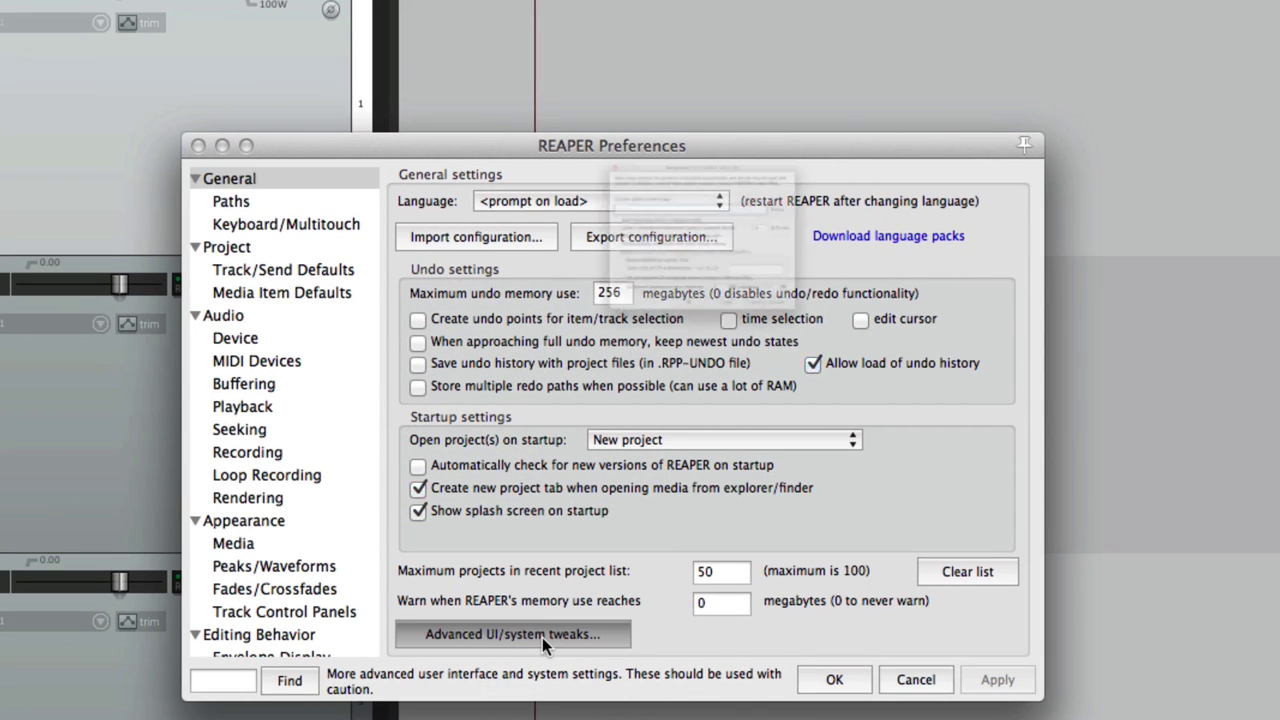
left_click(446, 235)
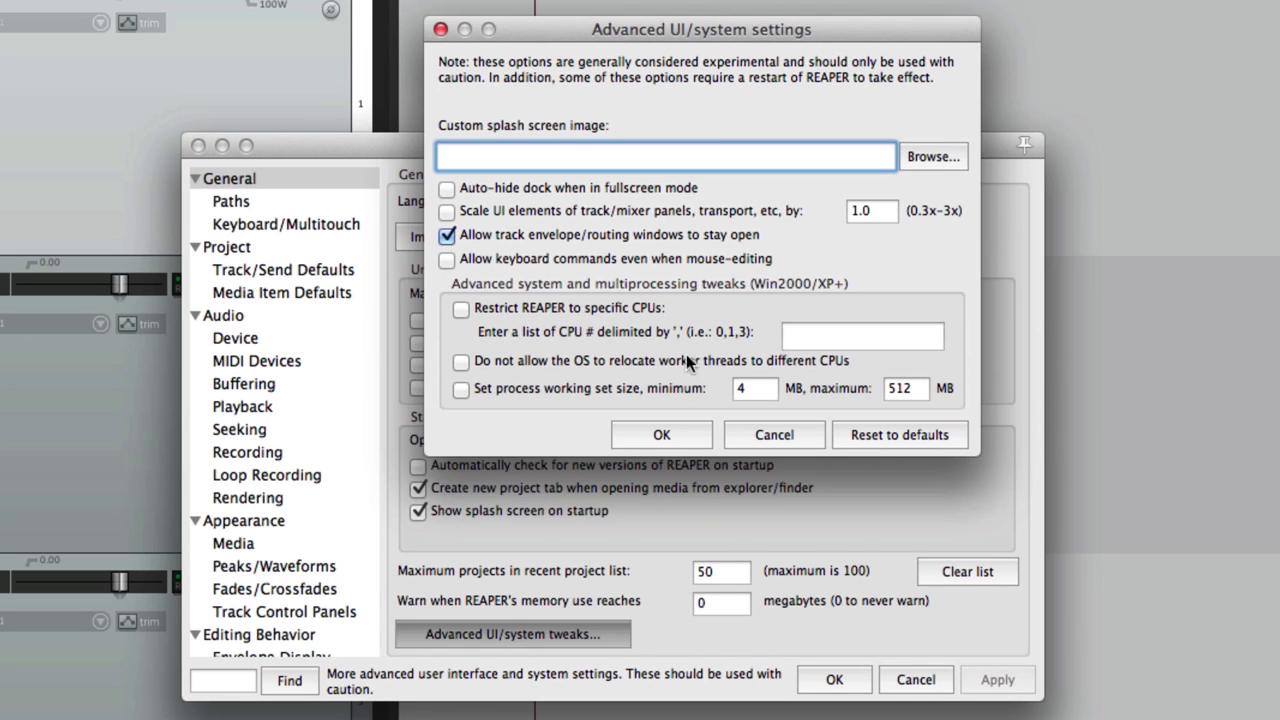
left_click(661, 434)
left_click(834, 680)
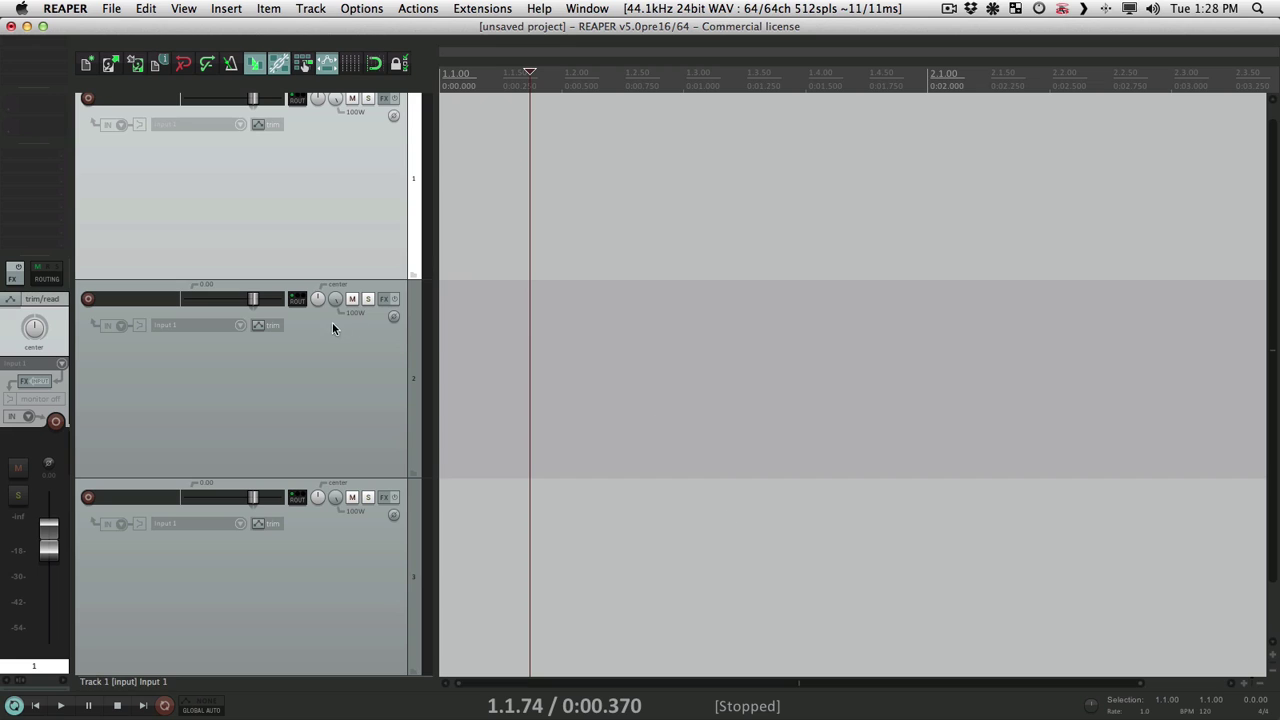
- Verify track 2's routing window stays open while clicking the timeline, close it, reopen Preferences
left_click(297, 299)
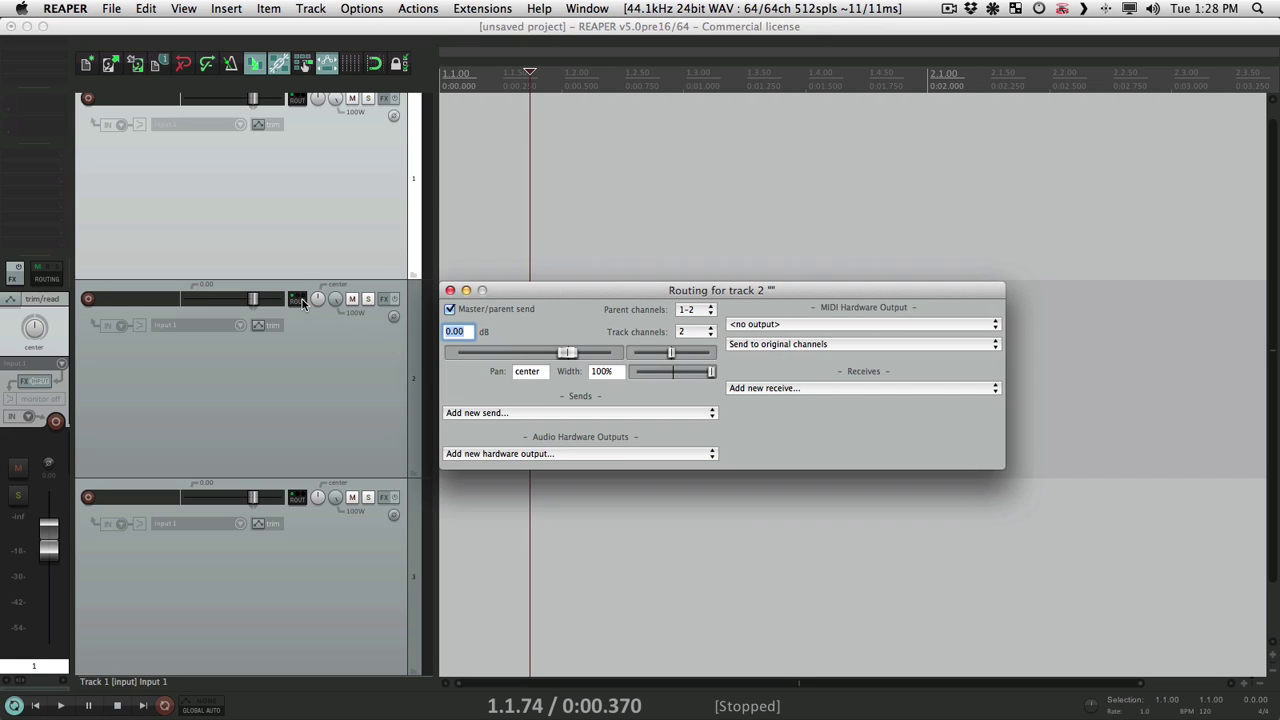
left_click(594, 191)
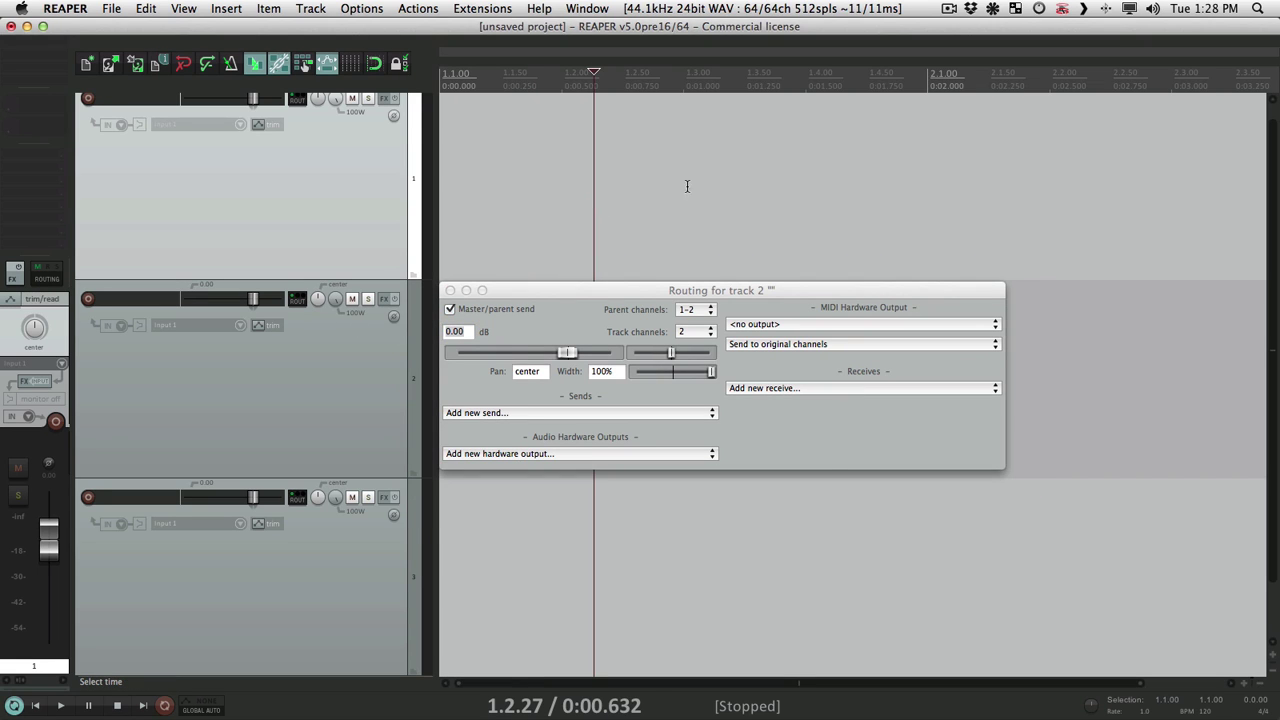
left_click(827, 172)
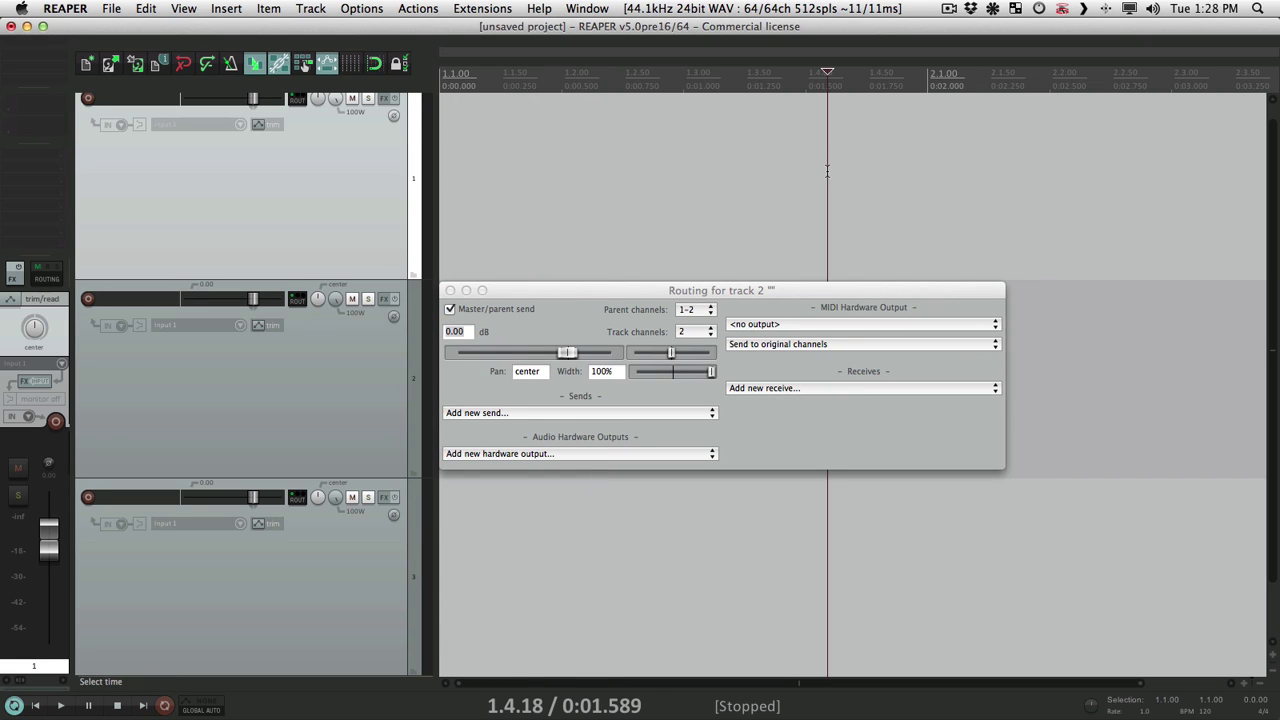
left_click(1017, 150)
left_click(1134, 158)
left_click(667, 160)
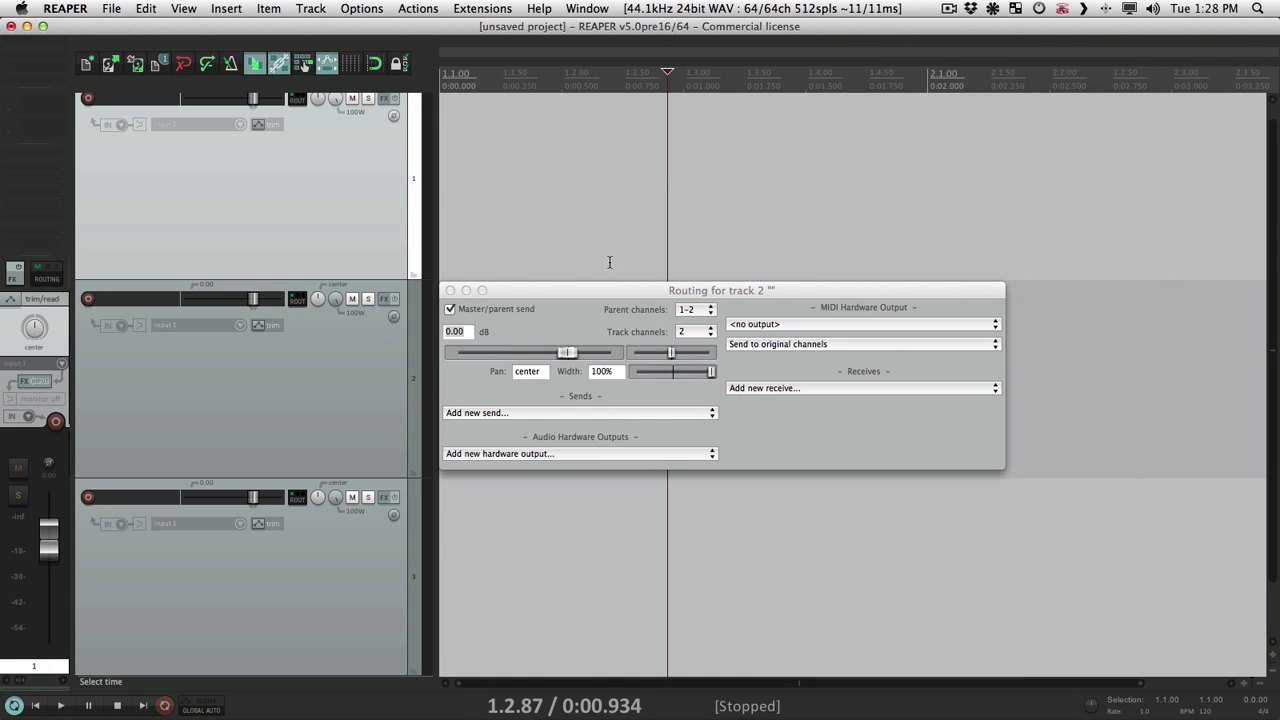
left_click_drag(596, 296, 754, 414)
left_click(497, 155)
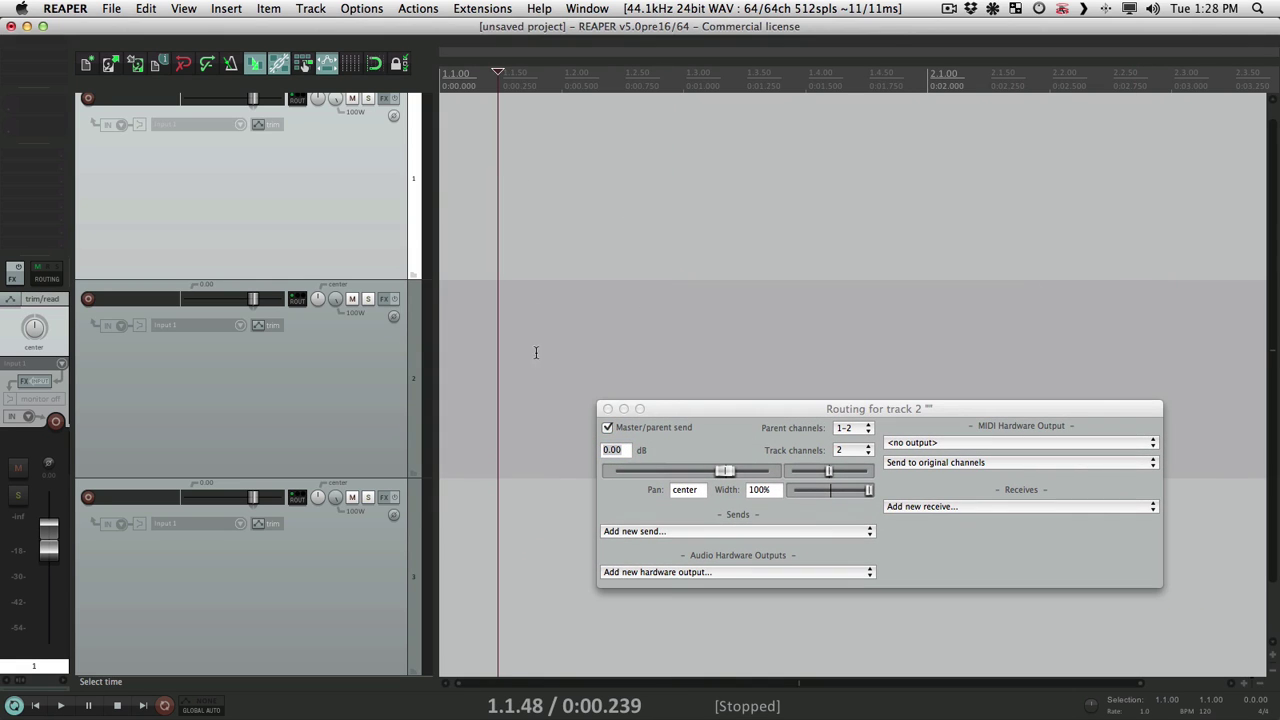
left_click(537, 375)
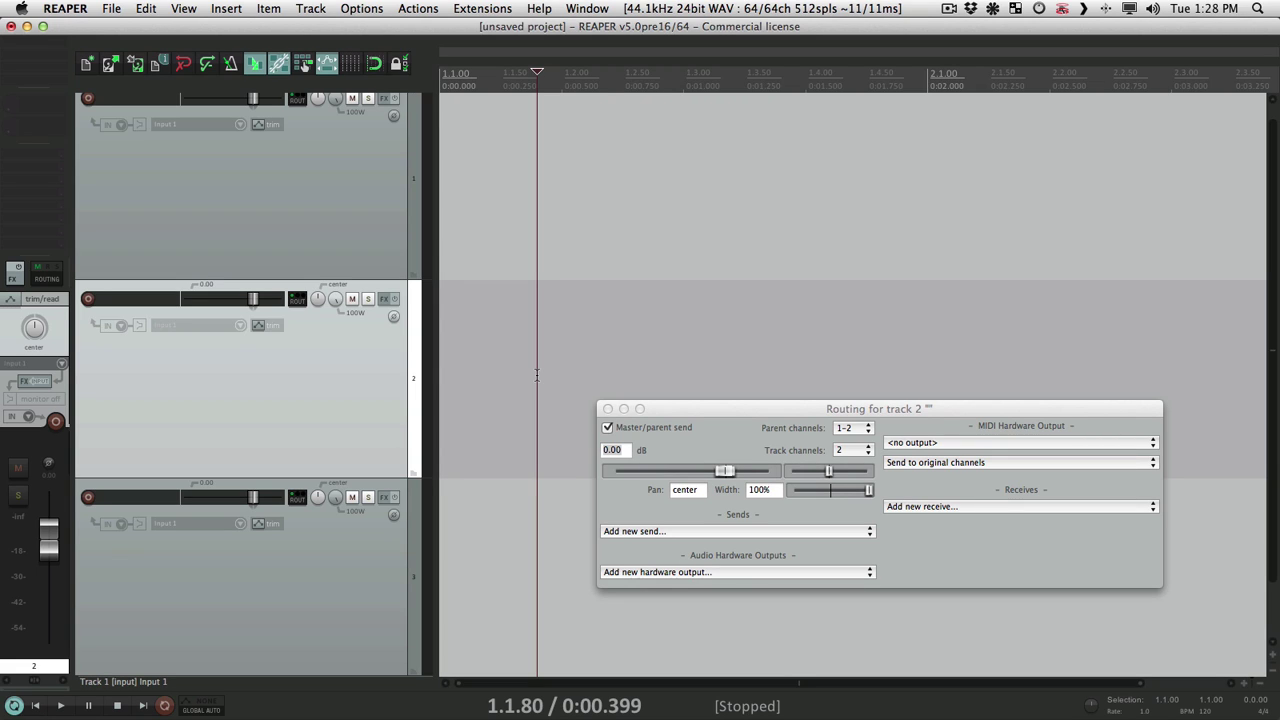
left_click(607, 409)
key("super+comma")
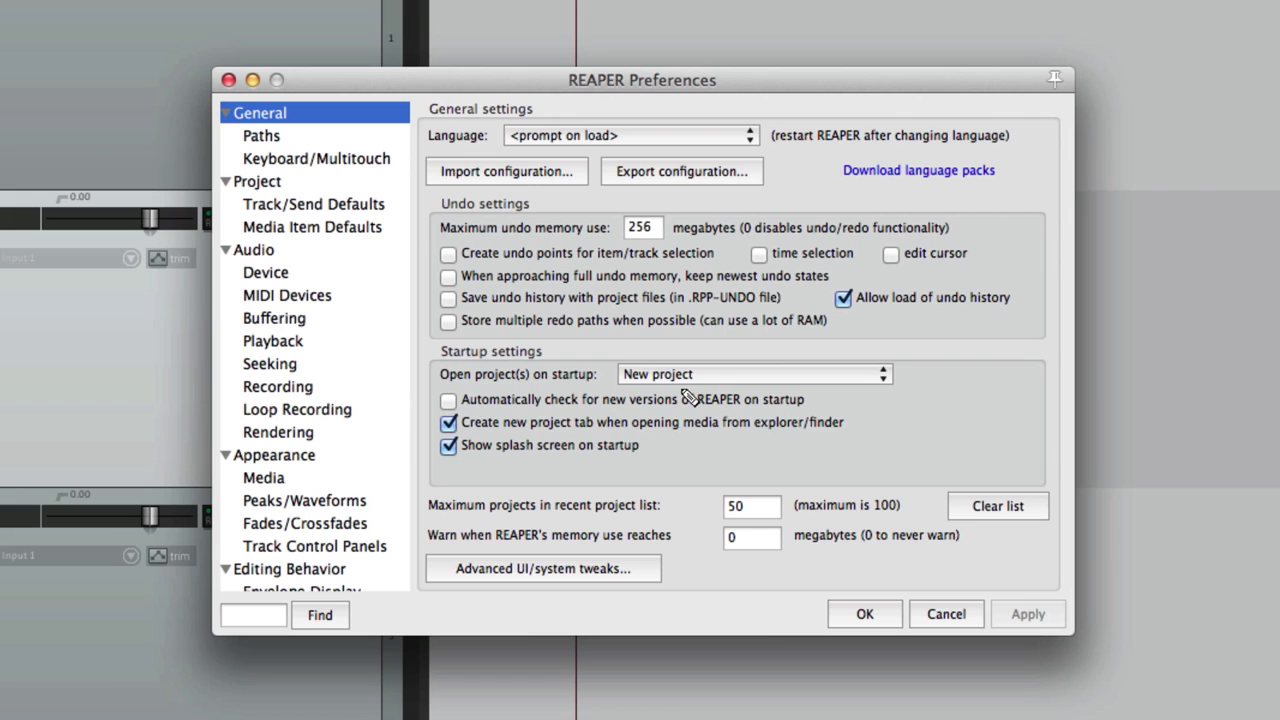
- Switch Preferences to the Project > Track/Send Defaults page
left_click(362, 204)
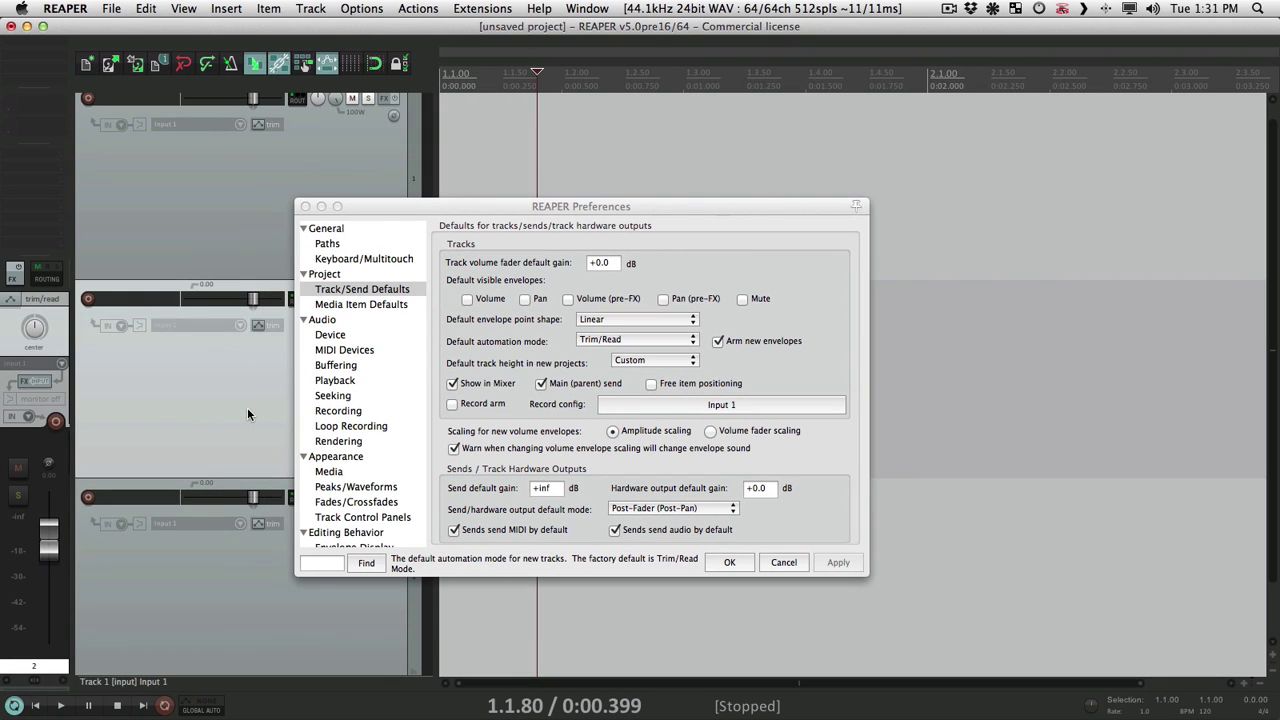
- Undo twice to remove the extra tracks and bring Preferences back forward
key("super+z")
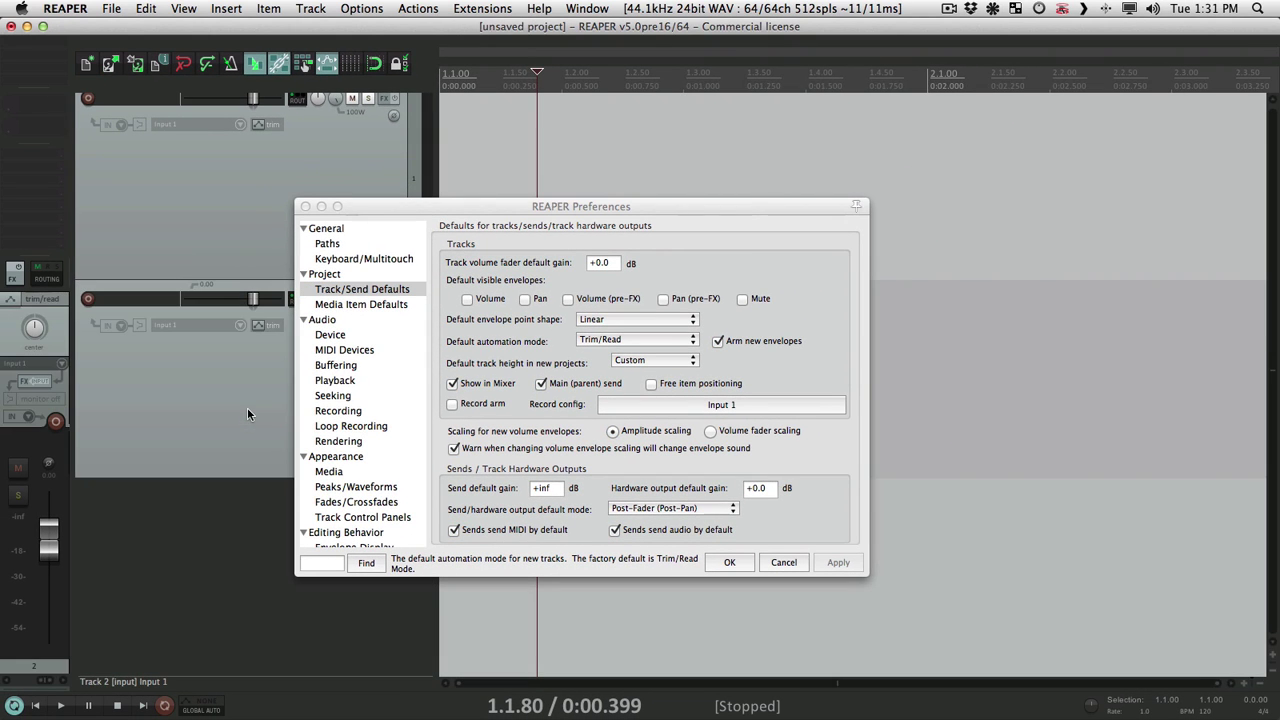
key("super+z")
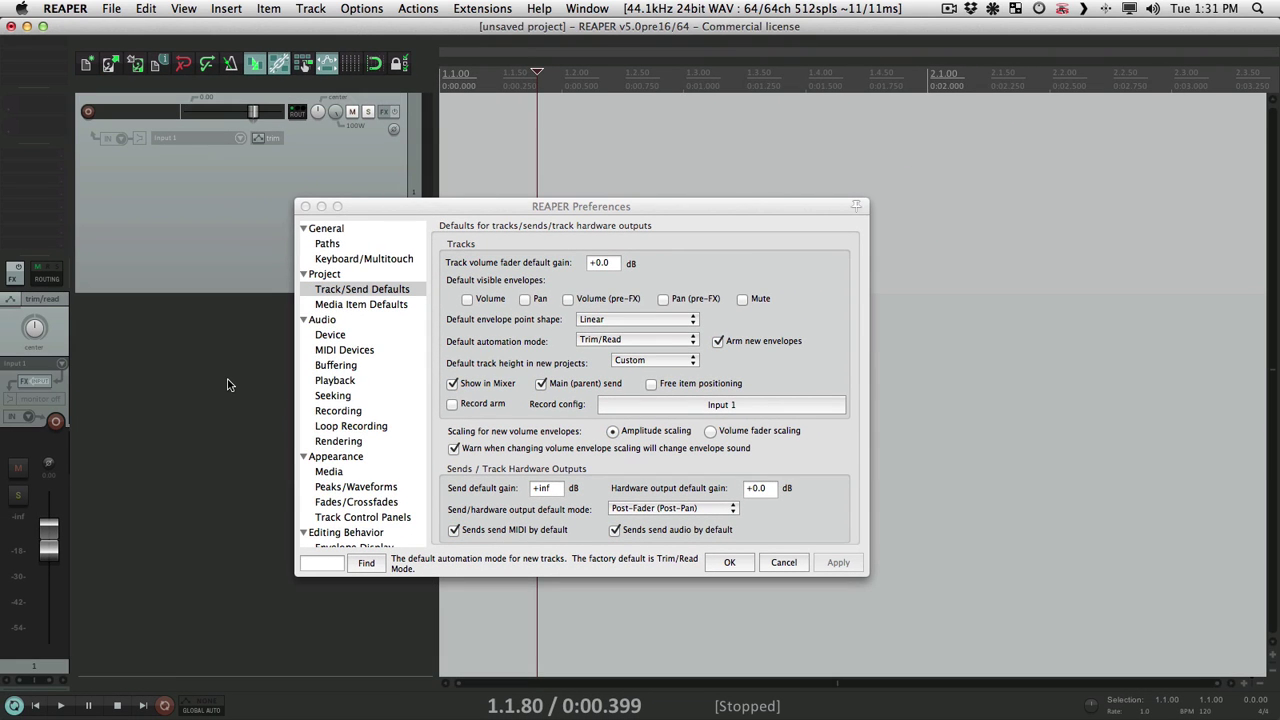
left_click(410, 289)
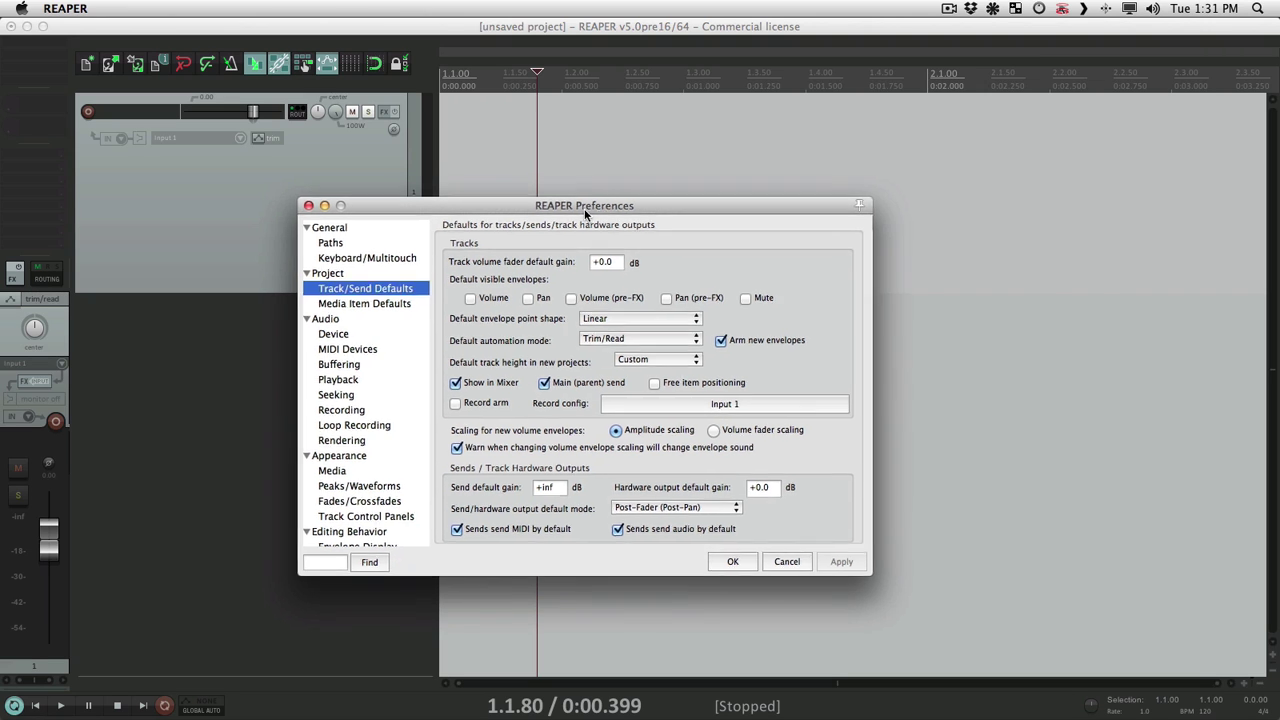
left_click_drag(584, 208, 778, 201)
- Add a test track, leave its input on Input 1, and delete it
double_click(280, 359)
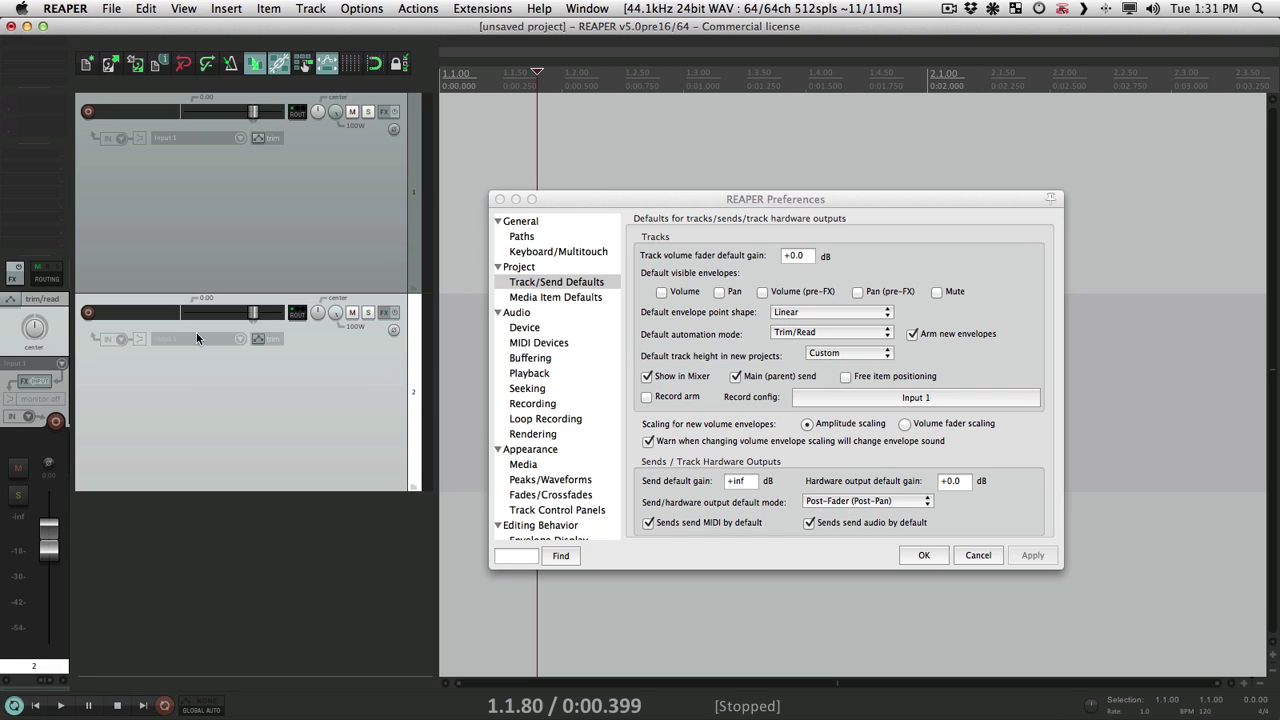
left_click(169, 336)
mouse_move(285, 343)
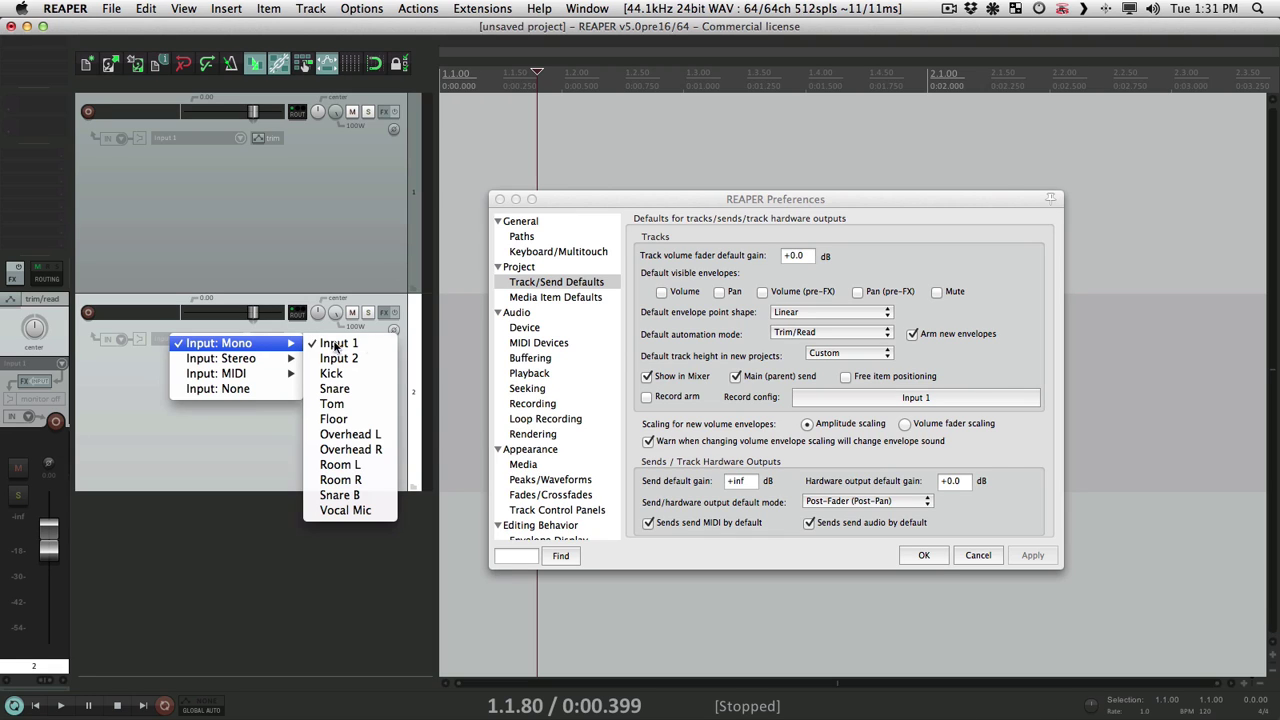
left_click(370, 345)
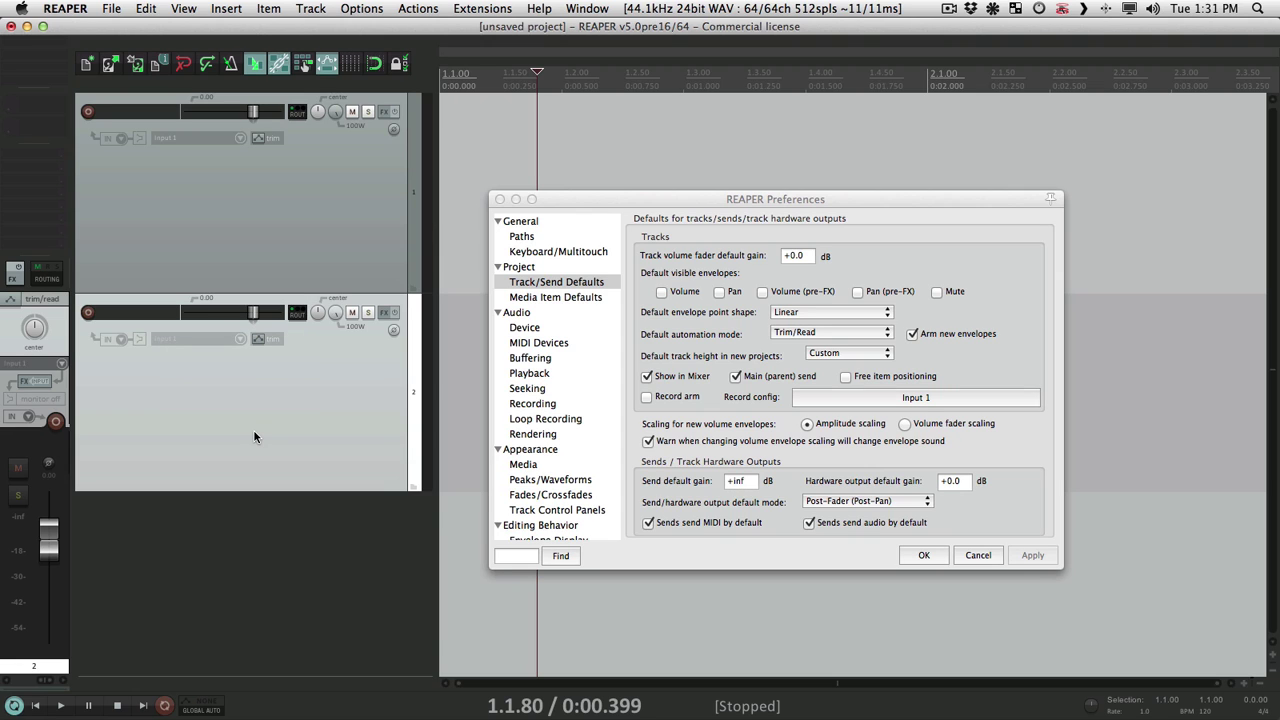
key("Delete")
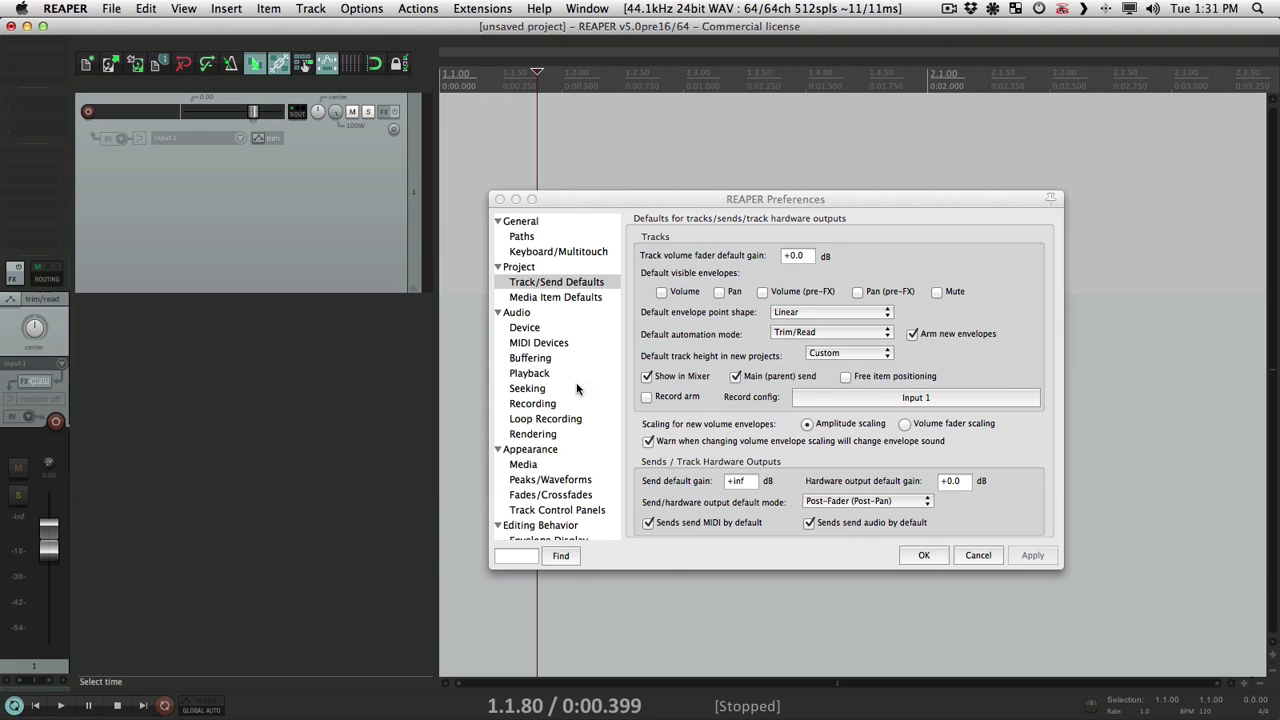
- Set the default record input to Mono > Vocal Mic, apply, and add a test track
left_click(878, 400)
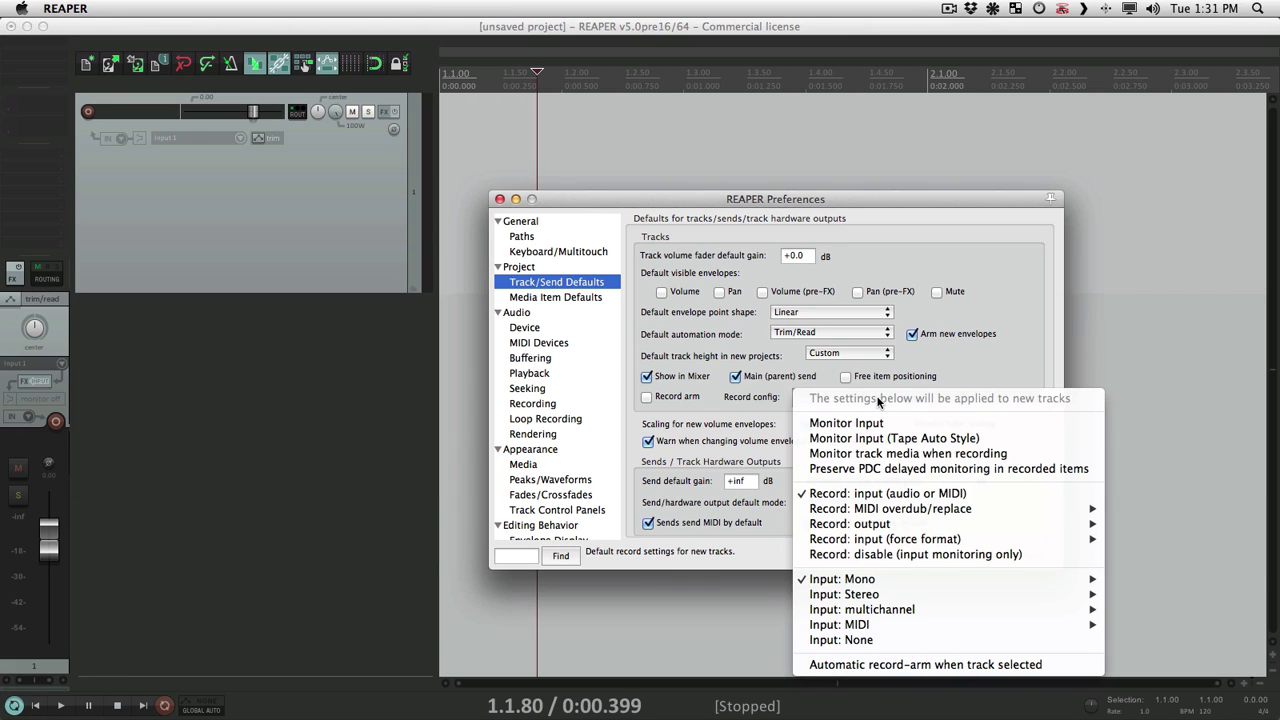
mouse_move(880, 579)
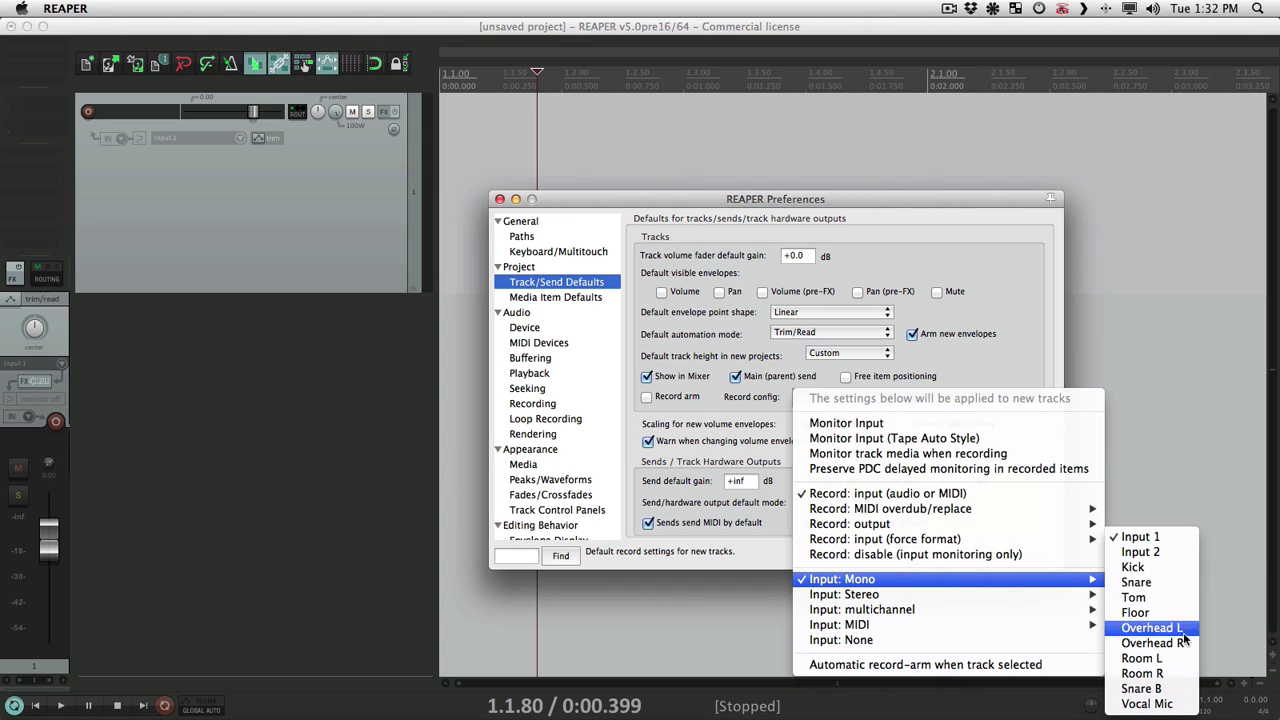
left_click(1187, 705)
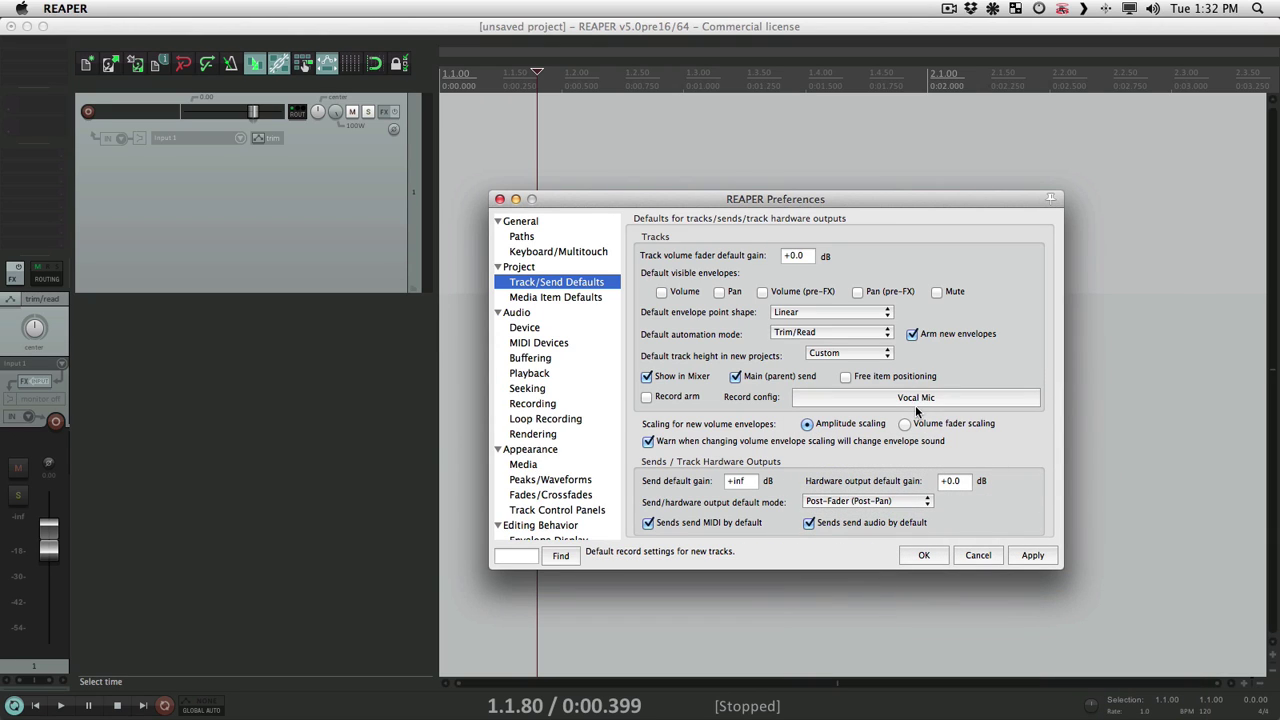
left_click(1032, 555)
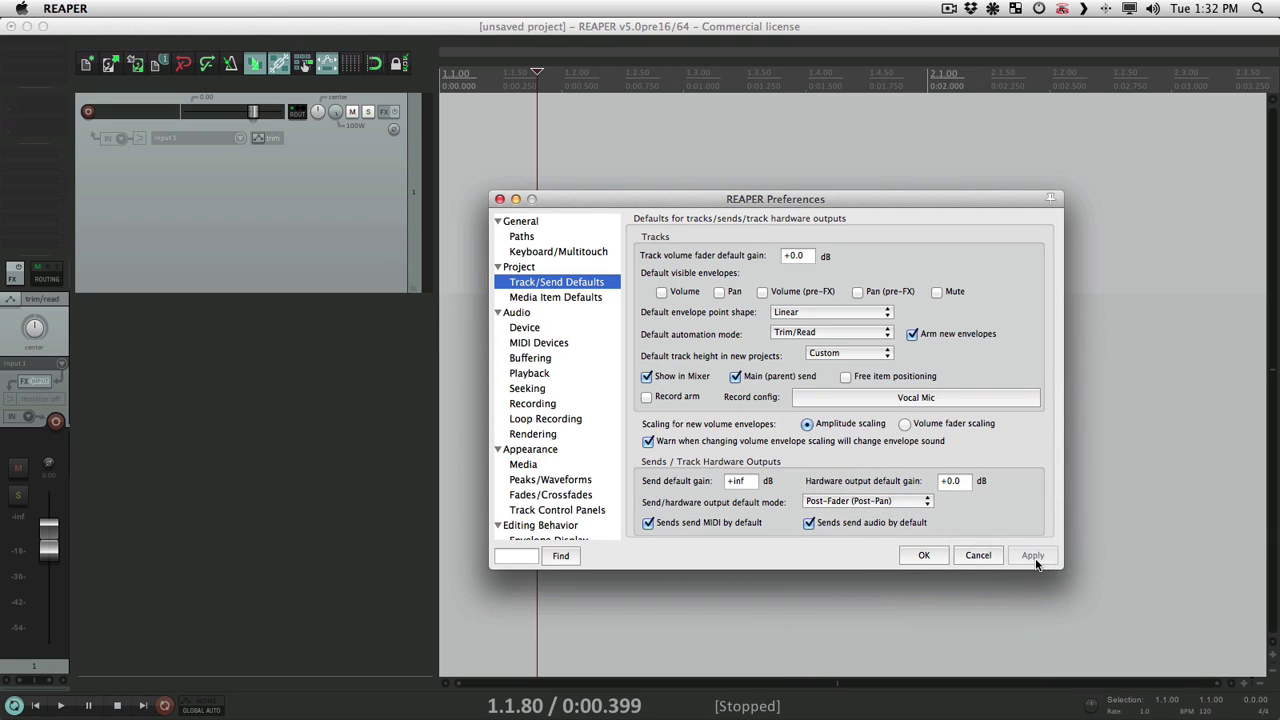
left_click(331, 357)
double_click(333, 357)
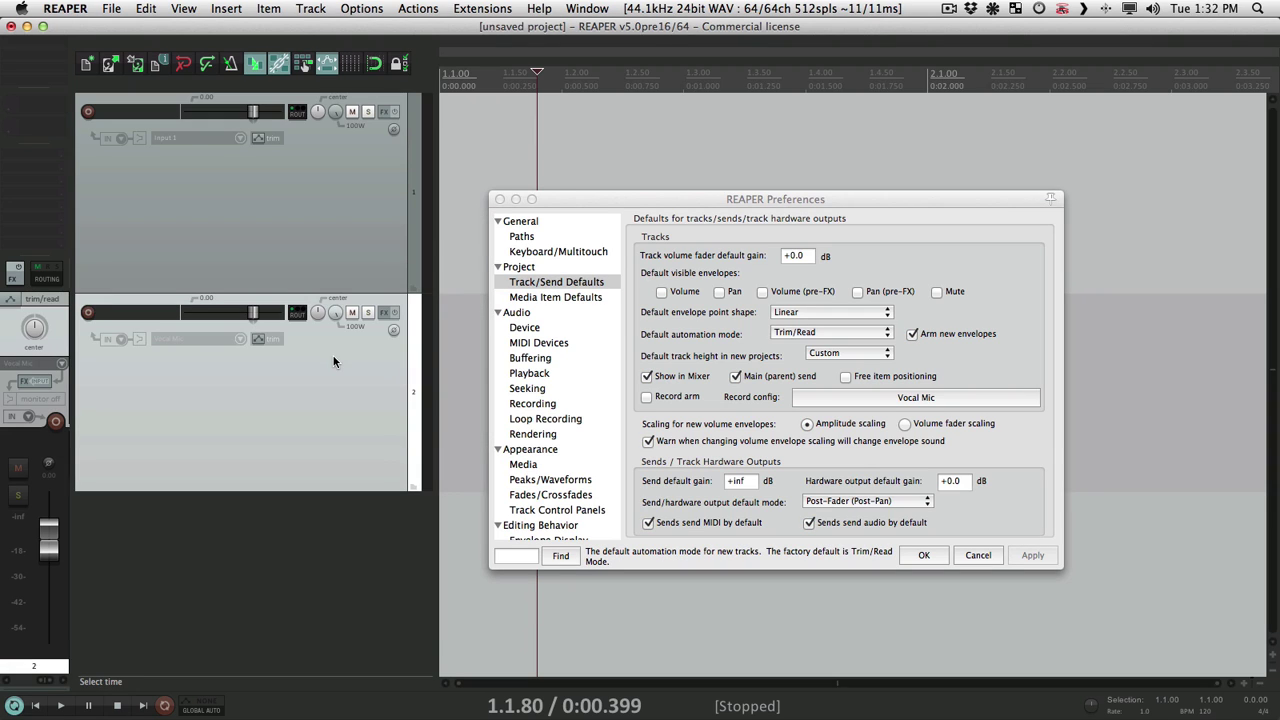
- Confirm the new track's input is Vocal Mic and review the default record settings unchanged
left_click(240, 341)
mouse_move(251, 353)
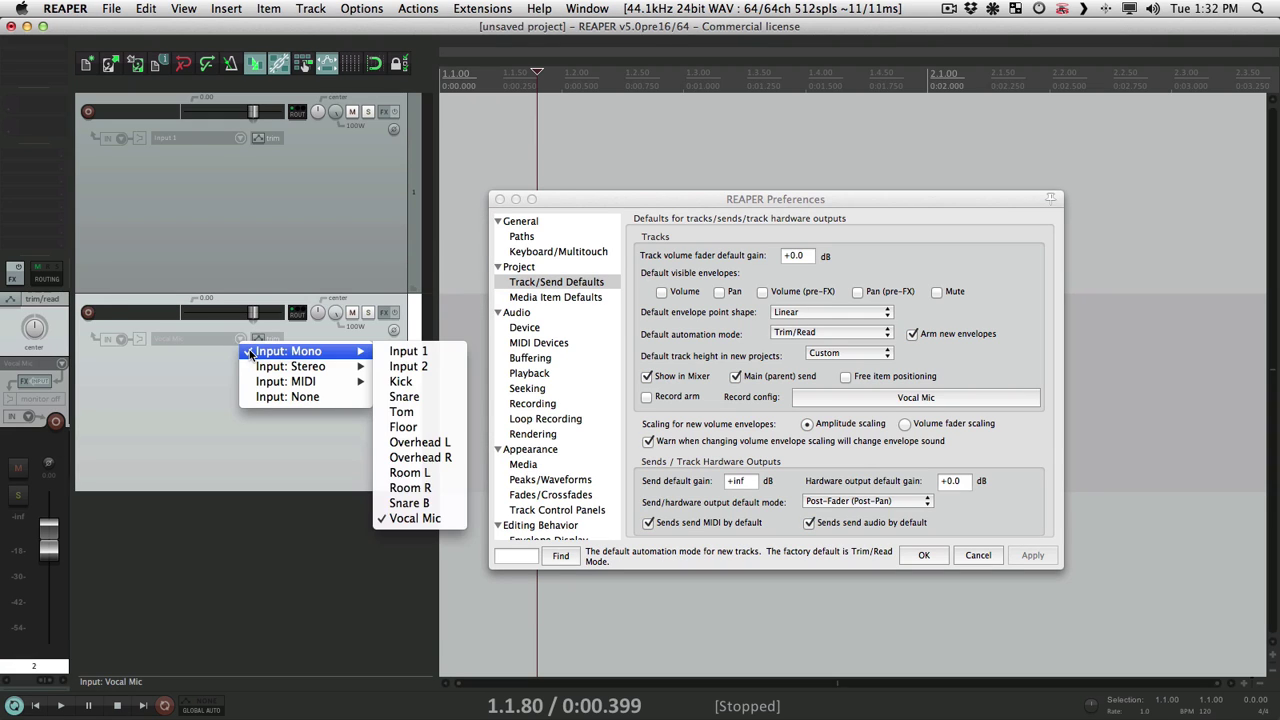
left_click(436, 519)
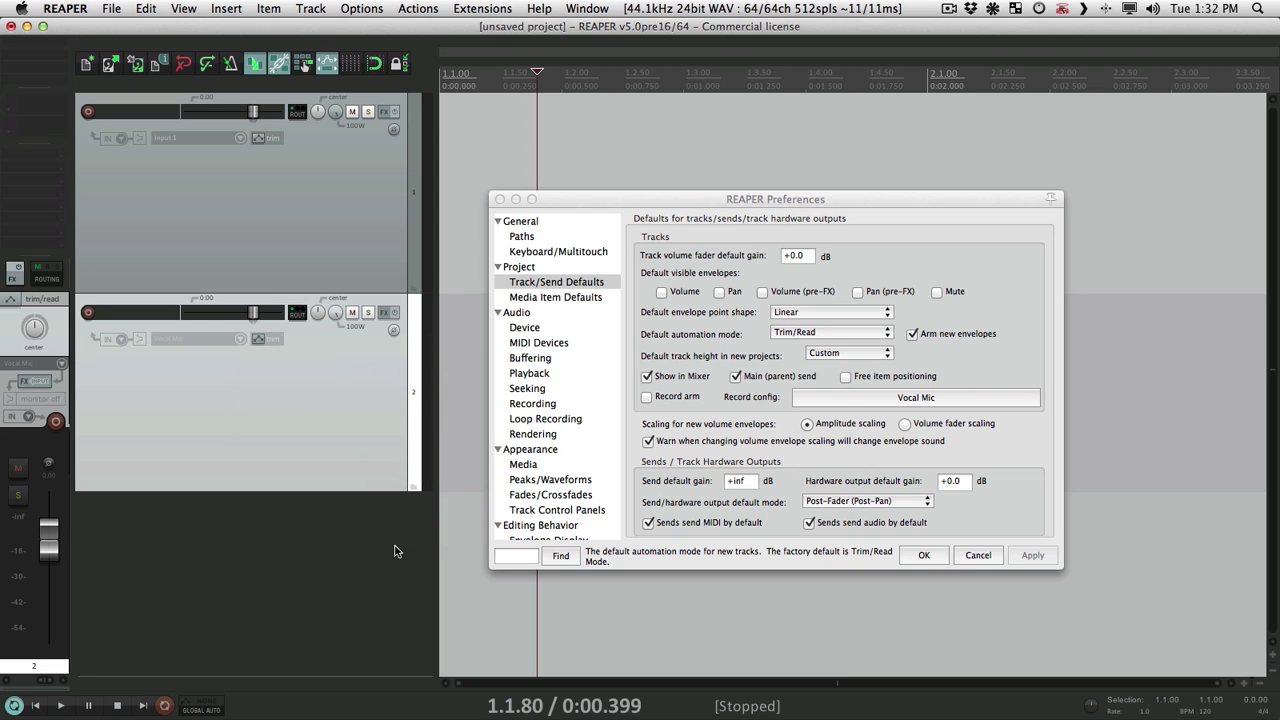
left_click(848, 400)
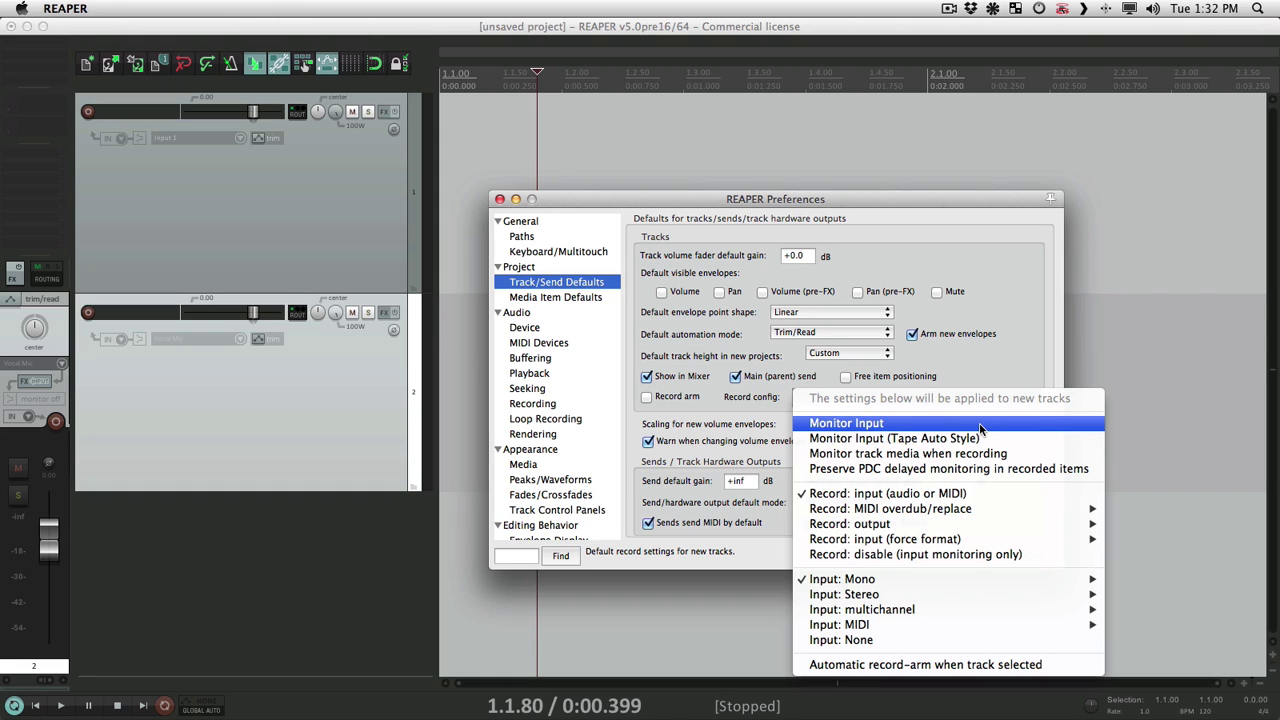
left_click(161, 540)
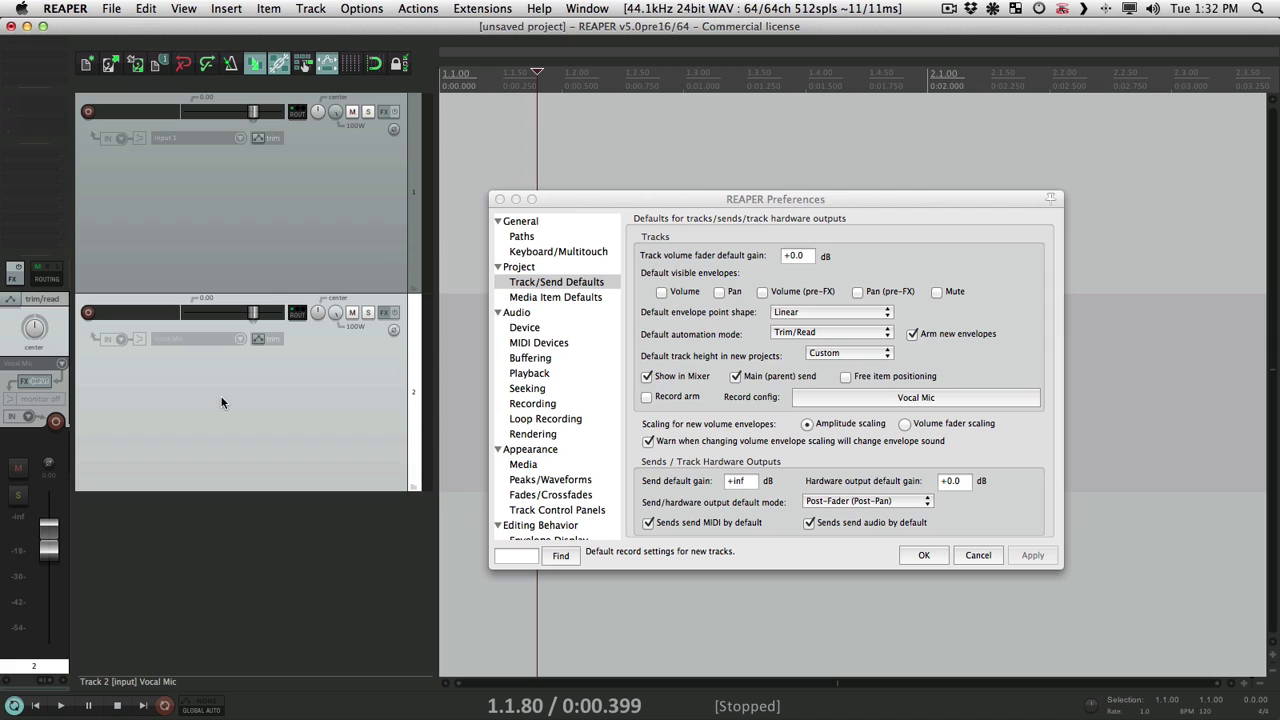
- Set track 2's record monitoring to Monitor Input, then delete the track
right_click(137, 344)
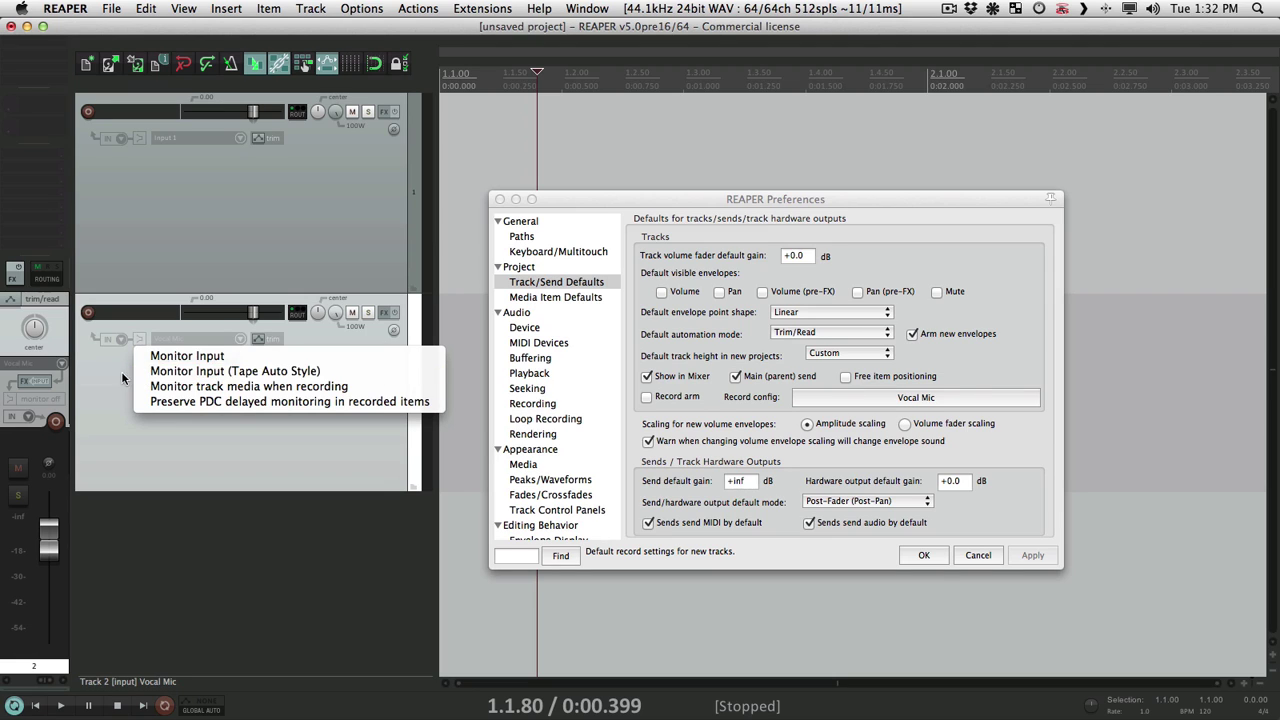
left_click(115, 378)
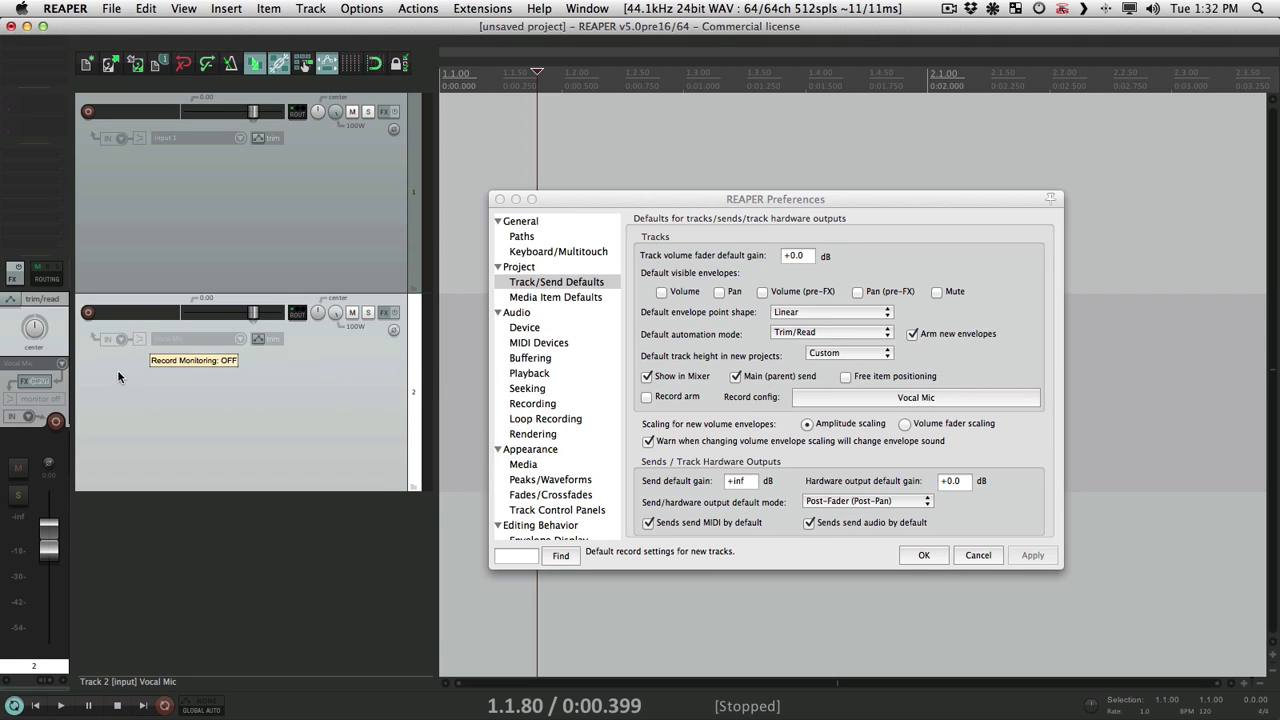
right_click(143, 343)
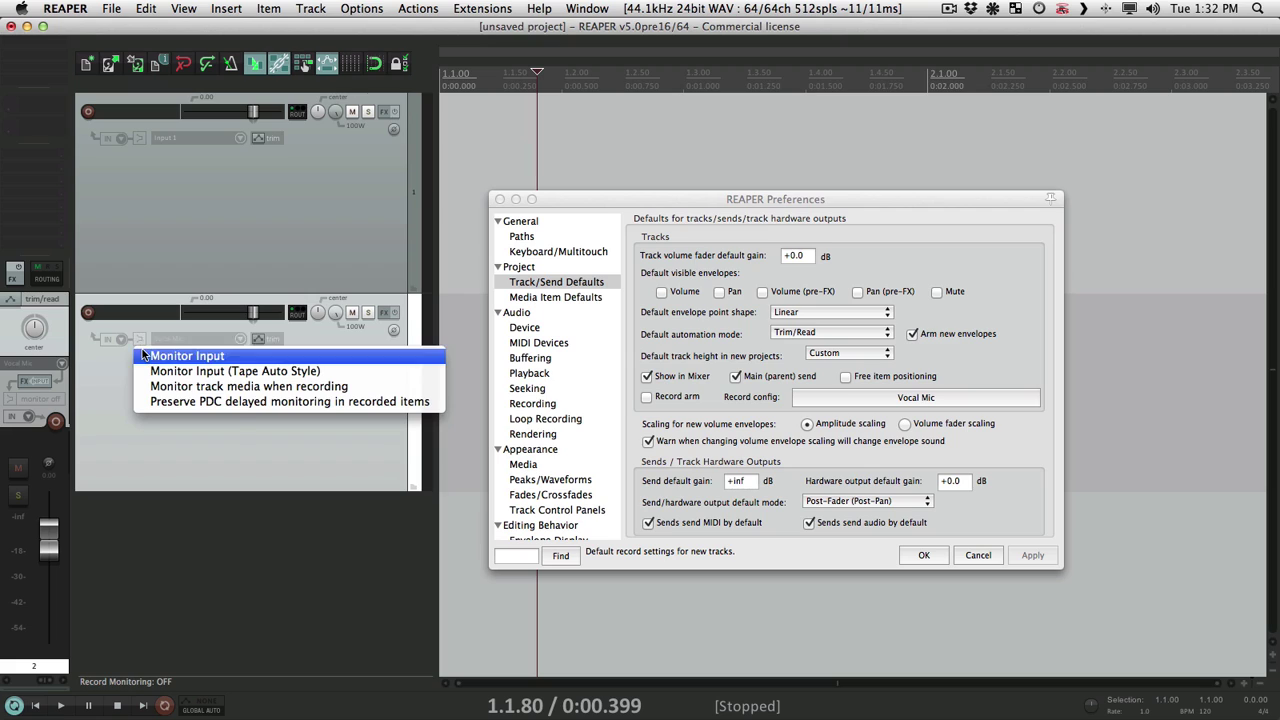
left_click(160, 356)
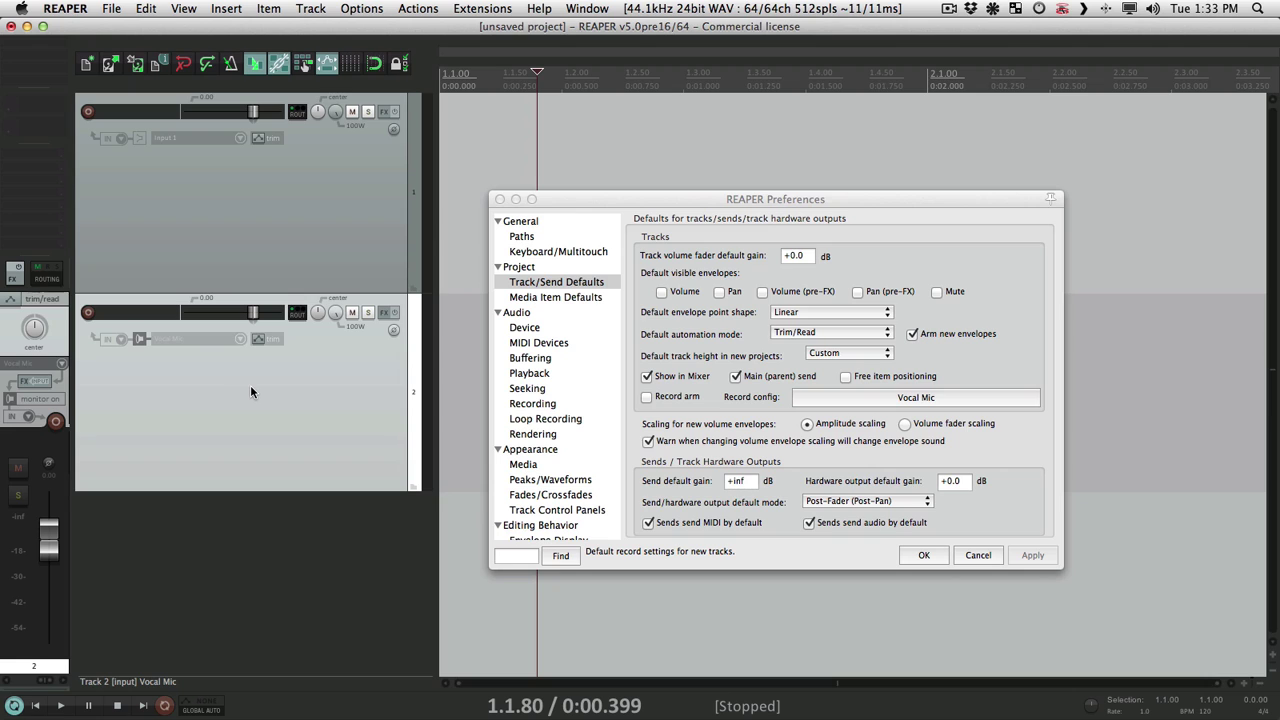
key("Delete")
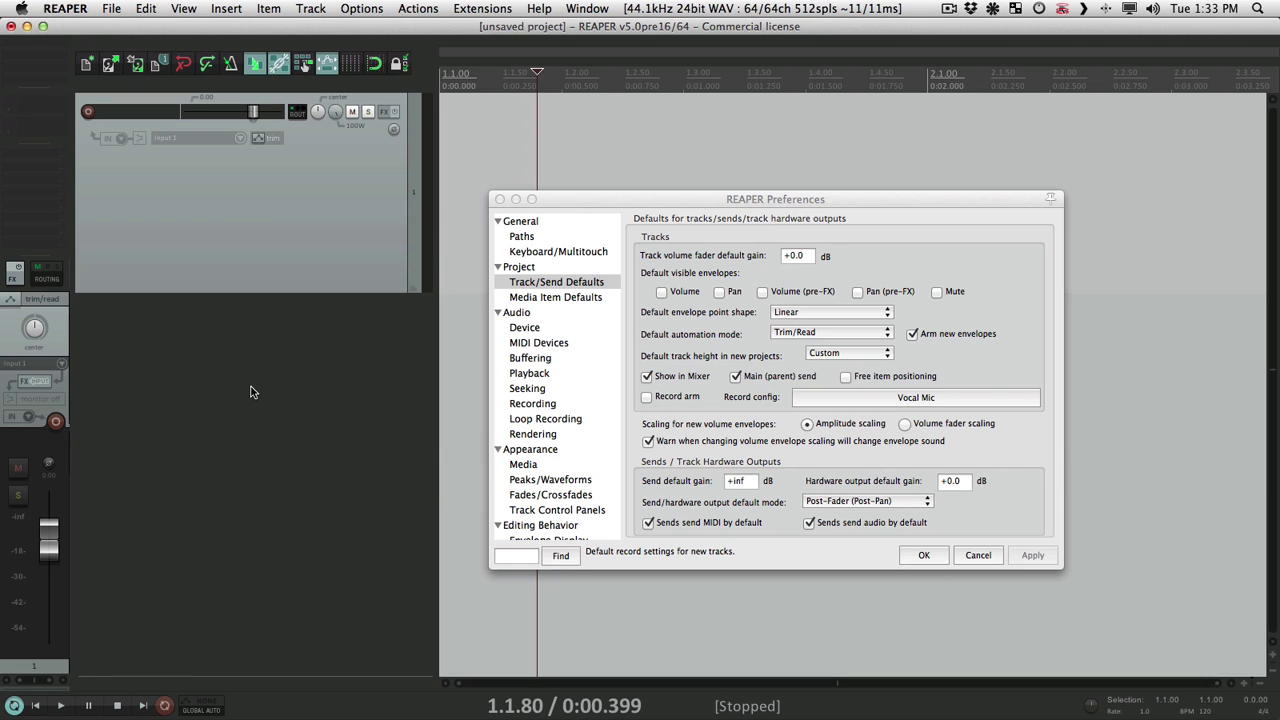
- Make new tracks monitor their input by default and apply the track defaults
left_click(878, 399)
left_click(899, 423)
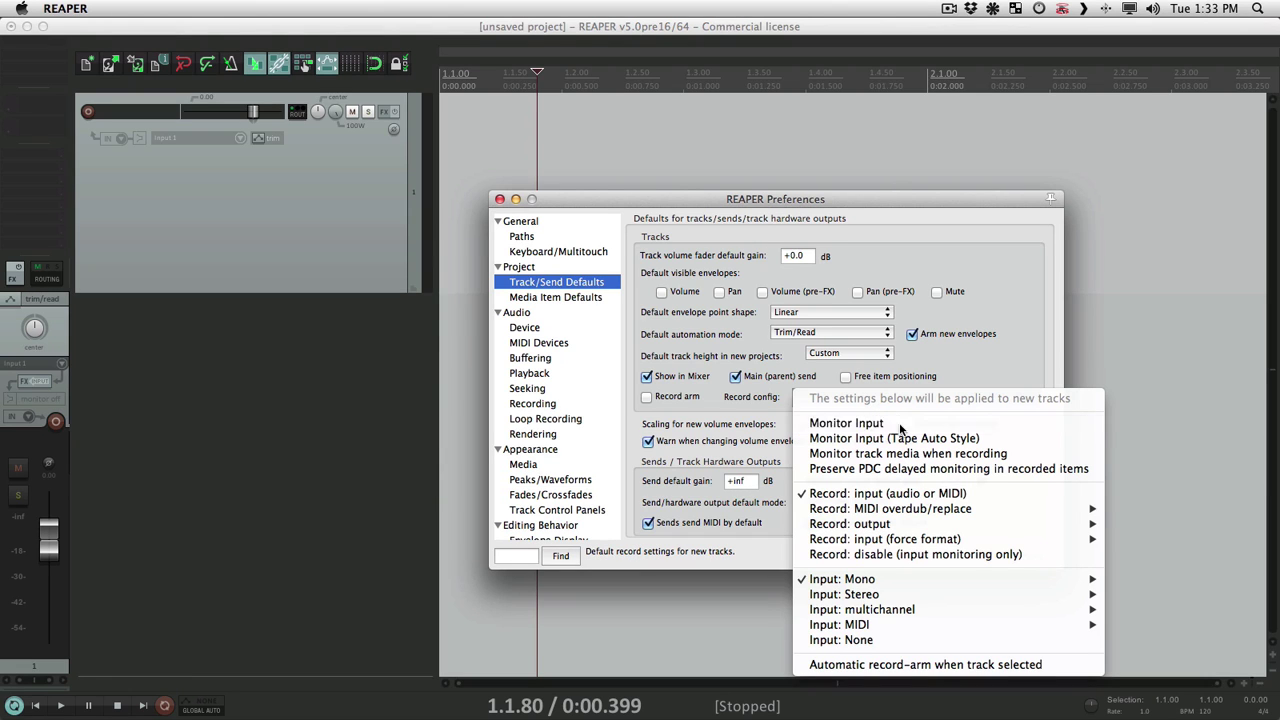
left_click(1047, 561)
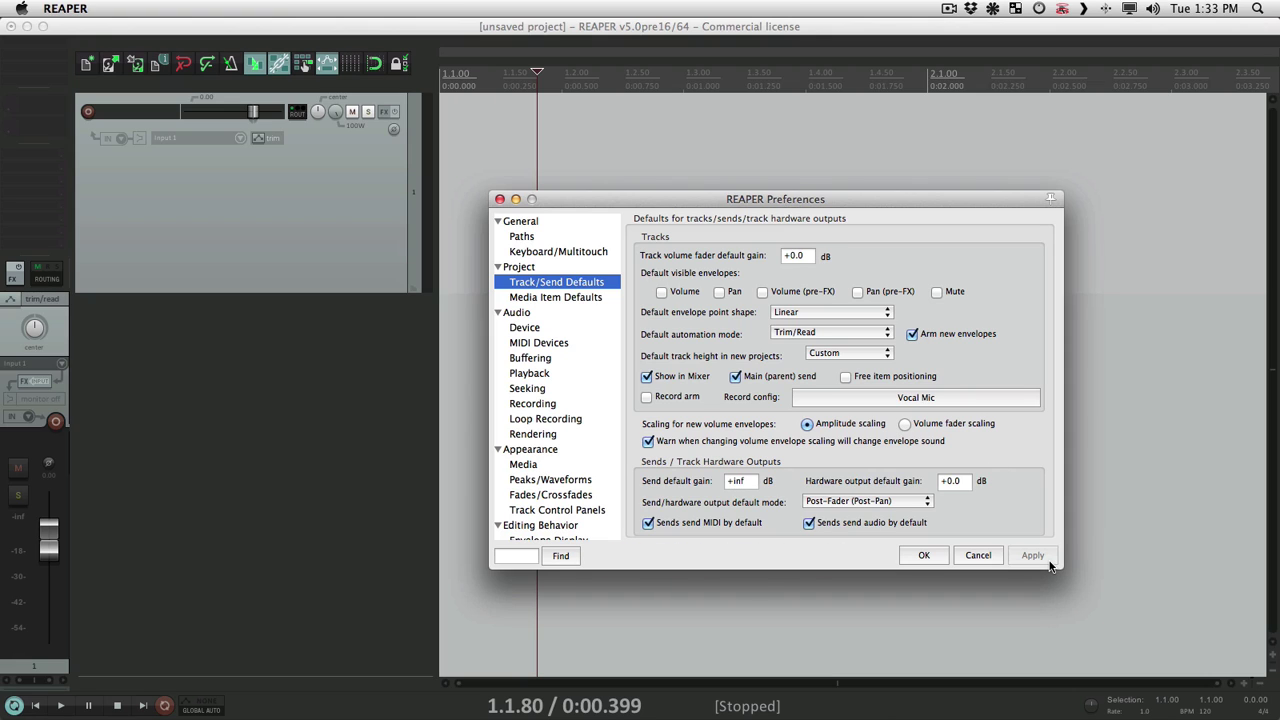
- Add a test track 2, check its recording input, and toggle Monitor Input on it
double_click(260, 335)
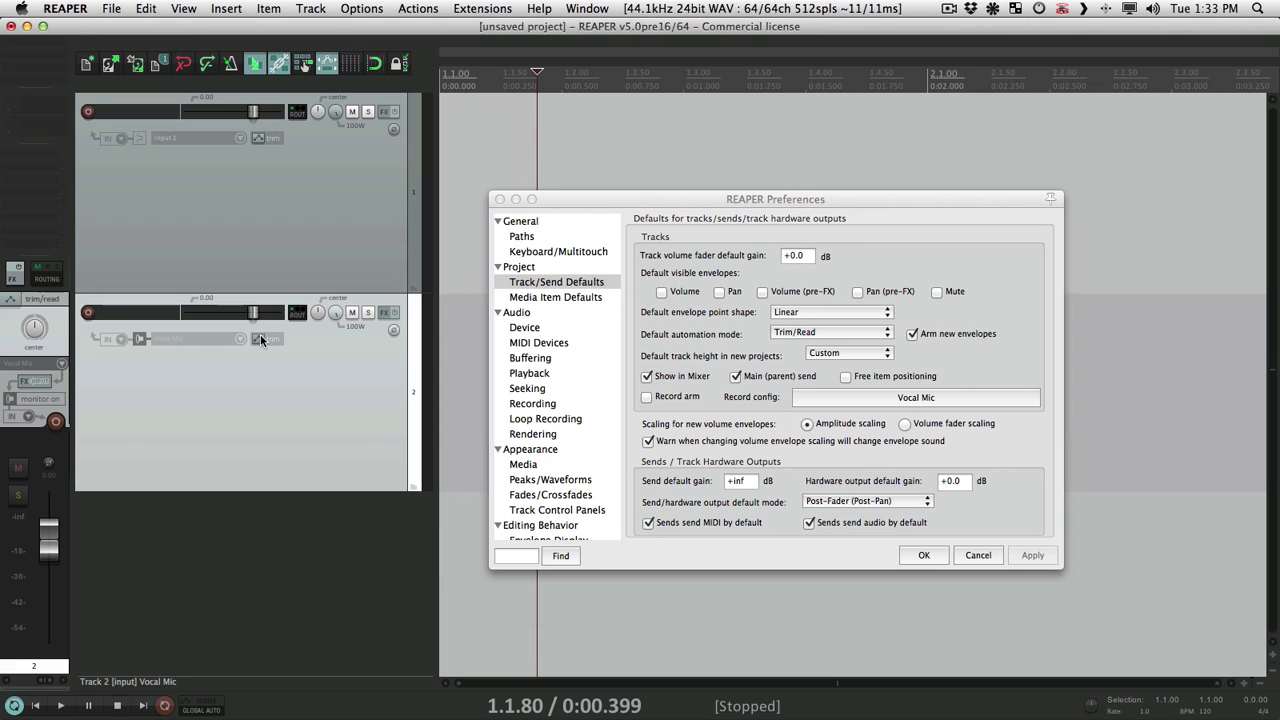
left_click(240, 339)
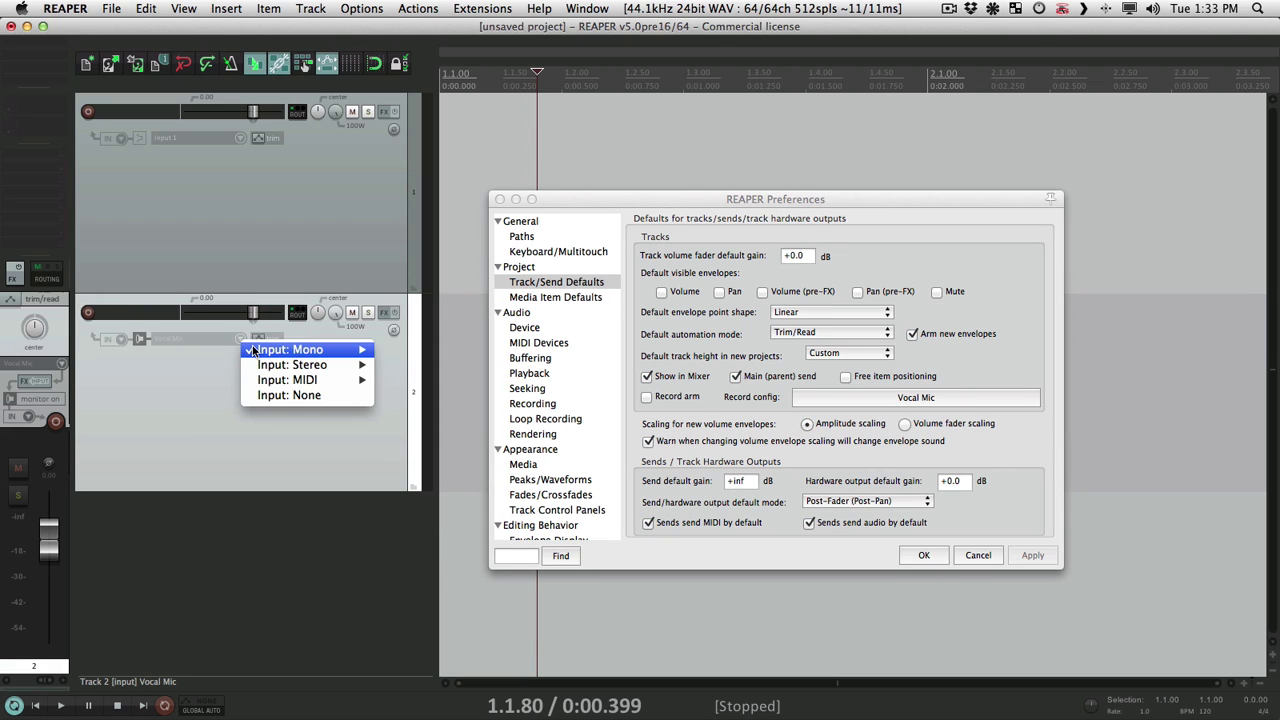
left_click(154, 344)
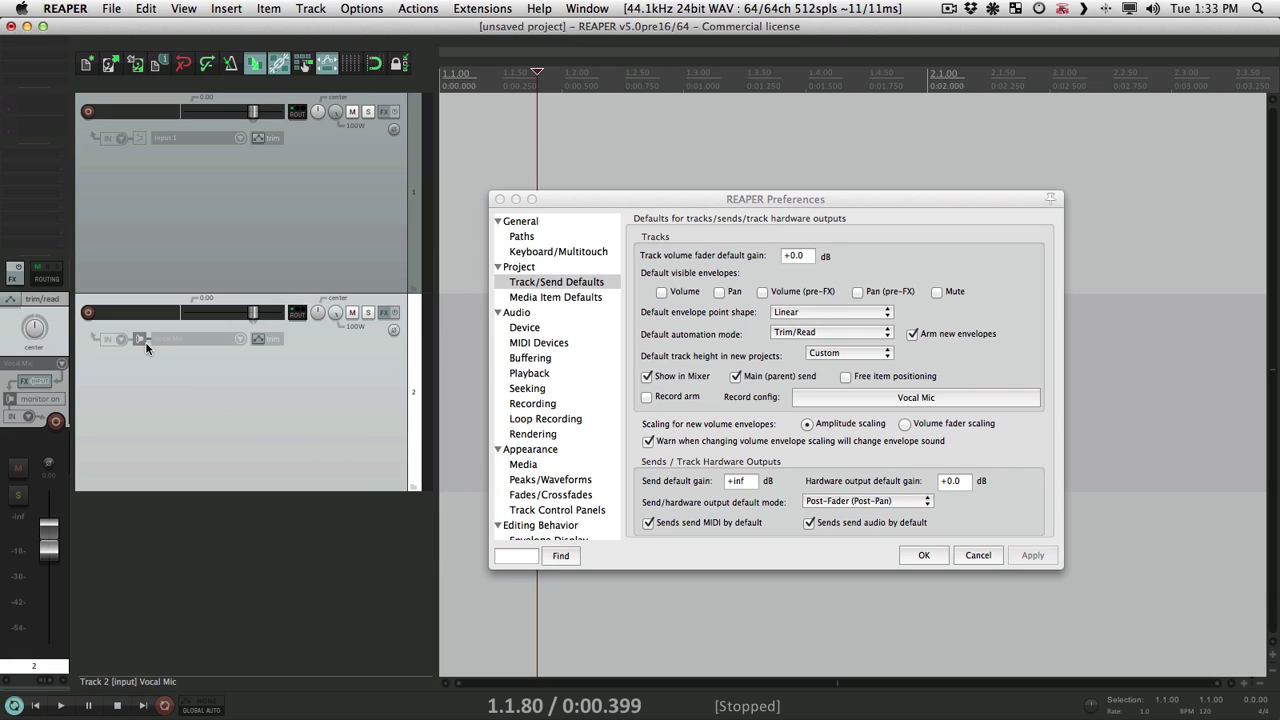
right_click(142, 342)
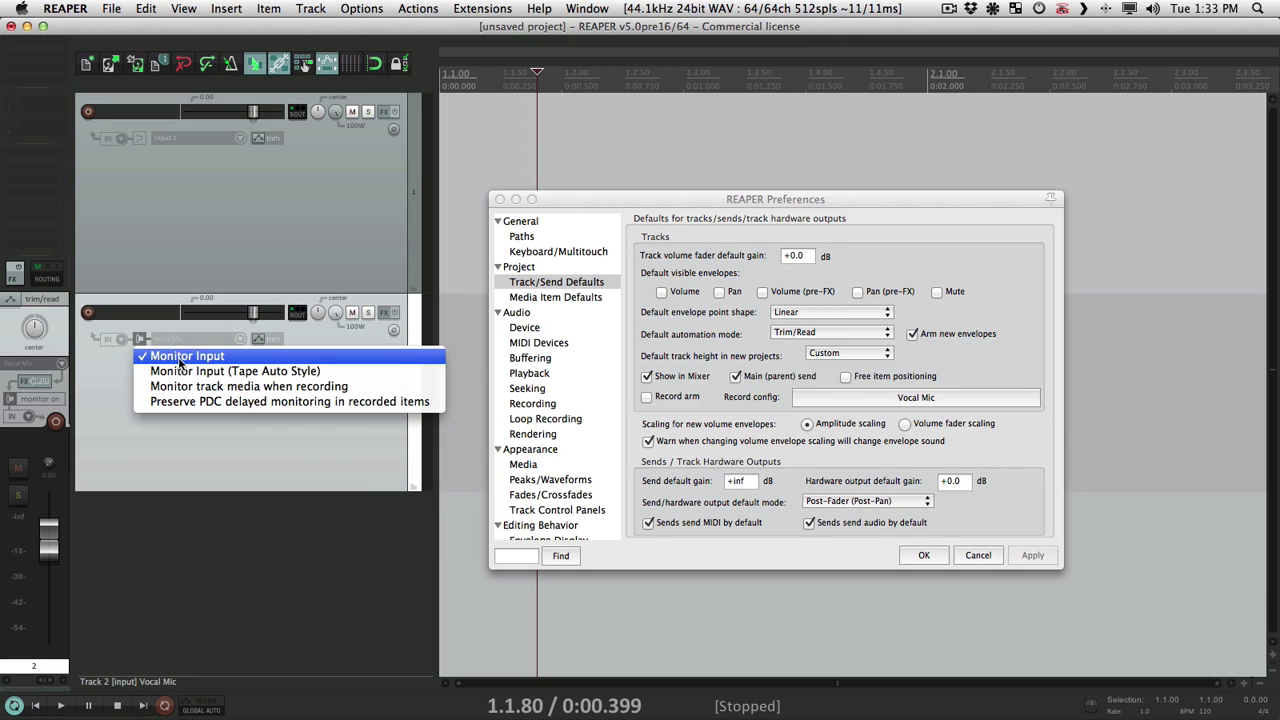
left_click(181, 358)
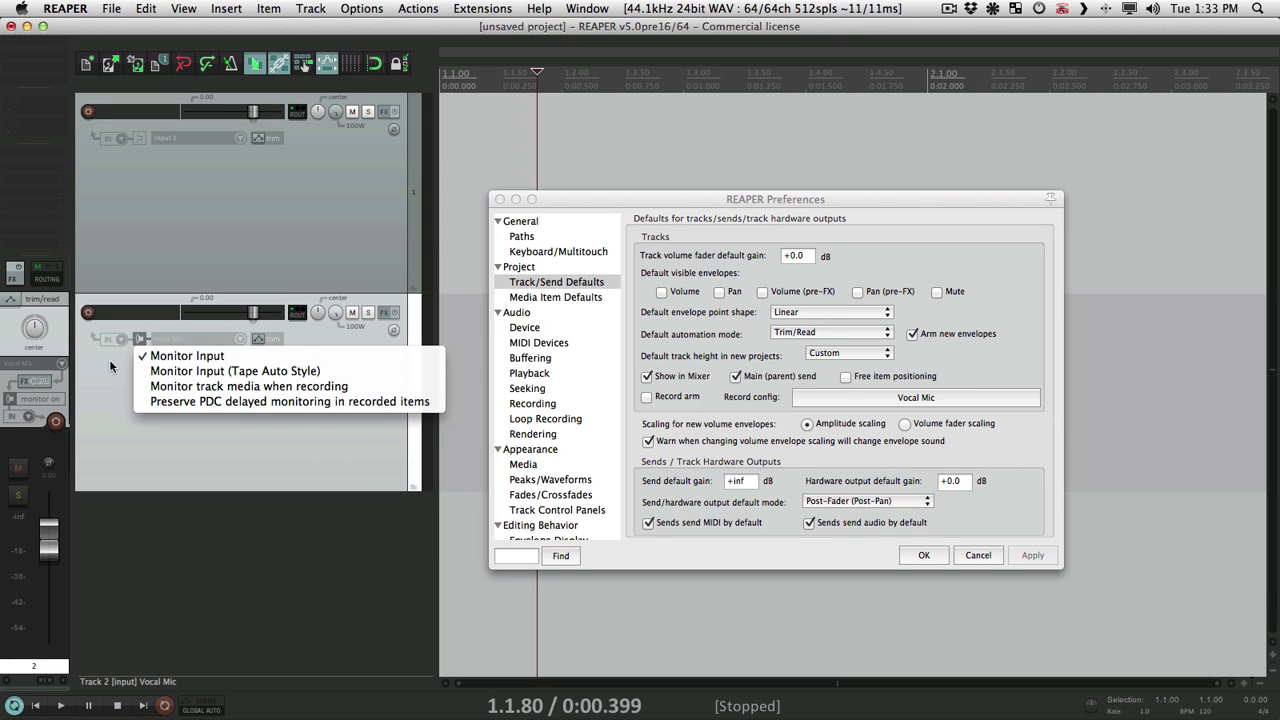
- Switch the new-track default monitoring to tape auto style and apply it
left_click(893, 395)
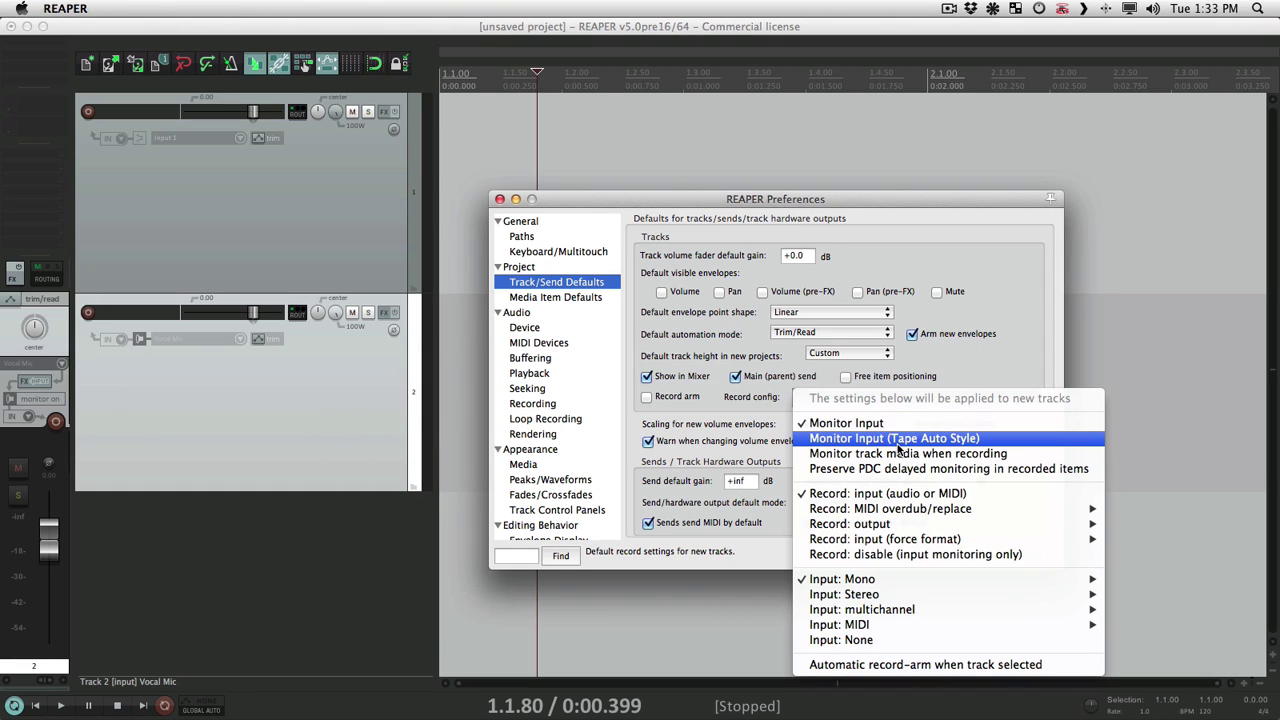
left_click(897, 442)
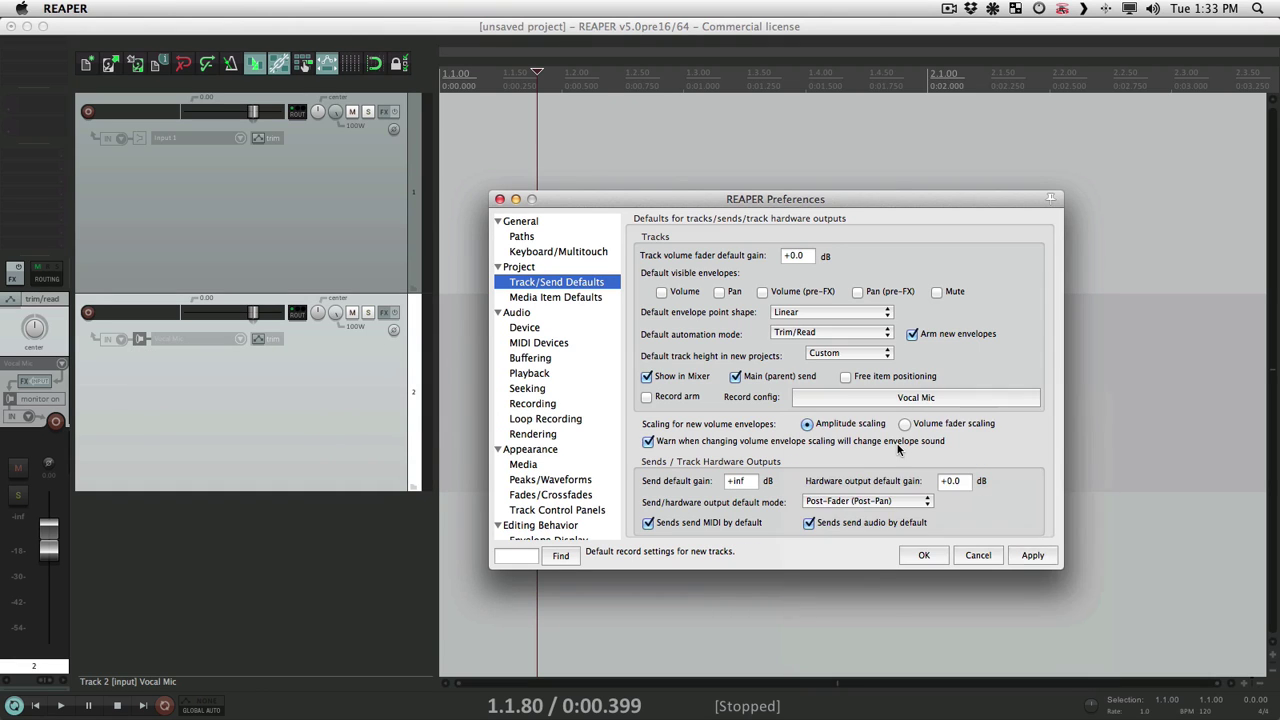
left_click(1023, 559)
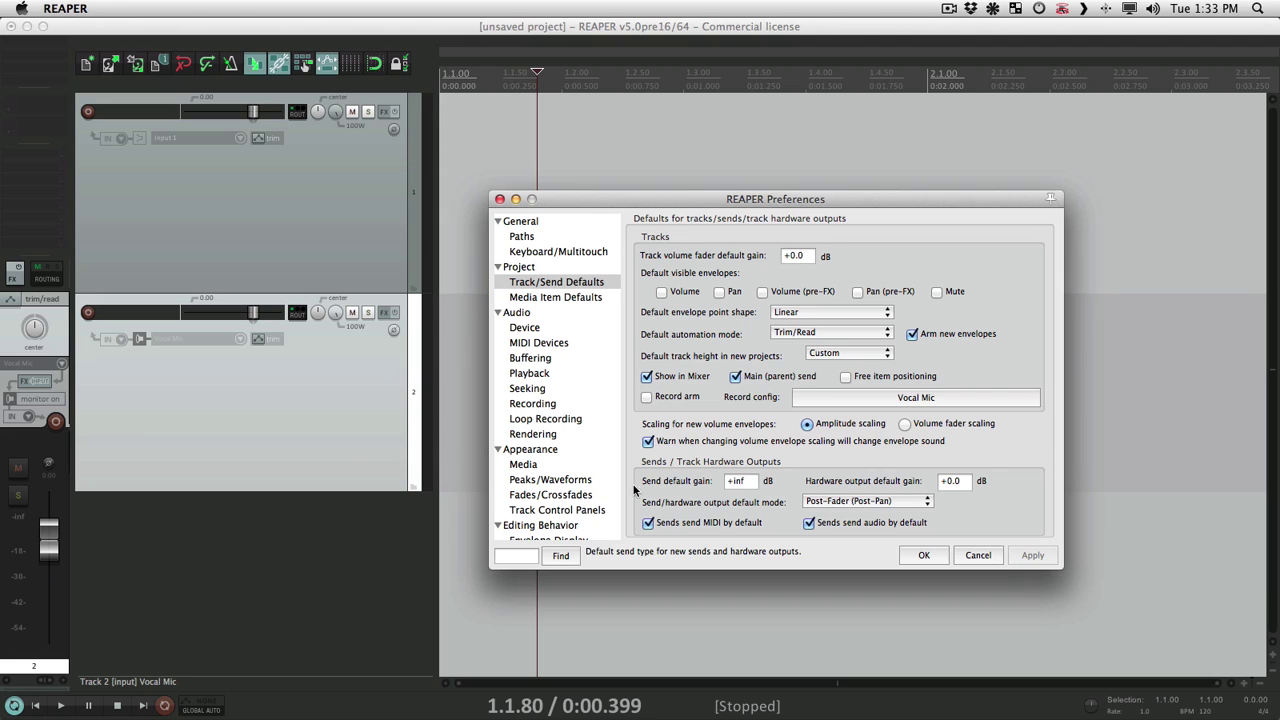
left_click(333, 450)
- Delete test track 2, add a fresh track, and check its monitoring mode
key("Delete")
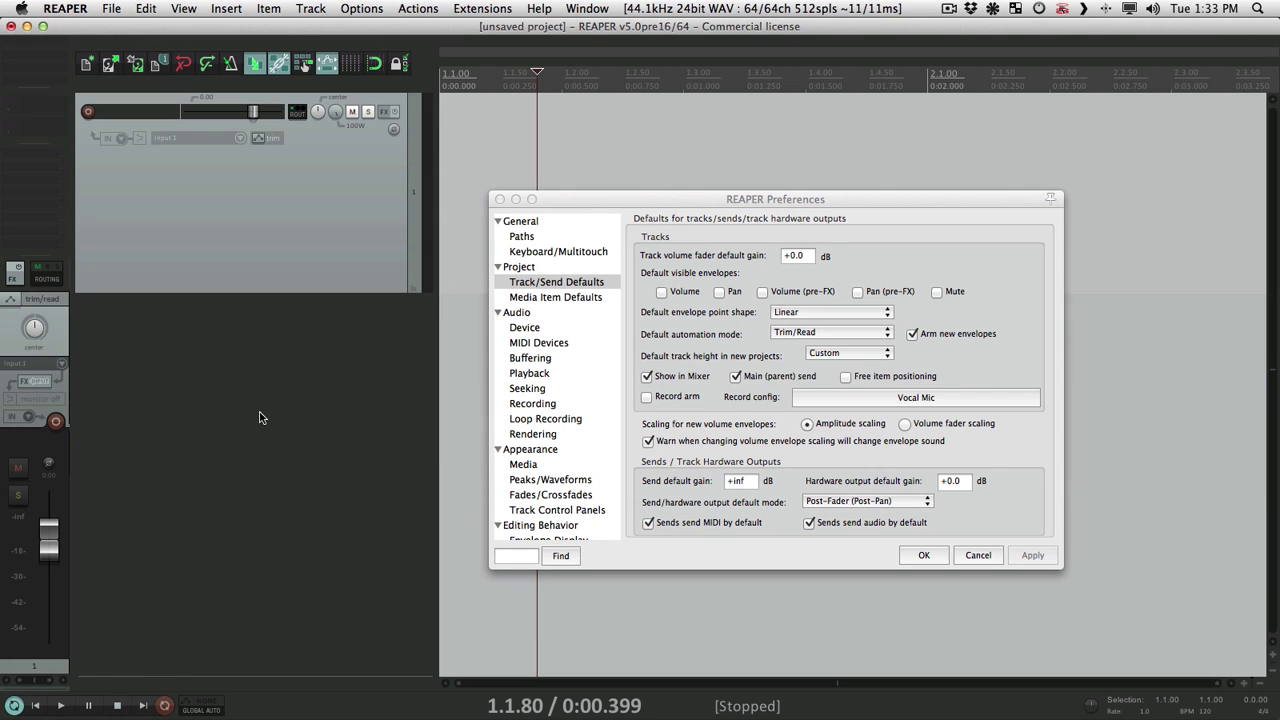
double_click(259, 410)
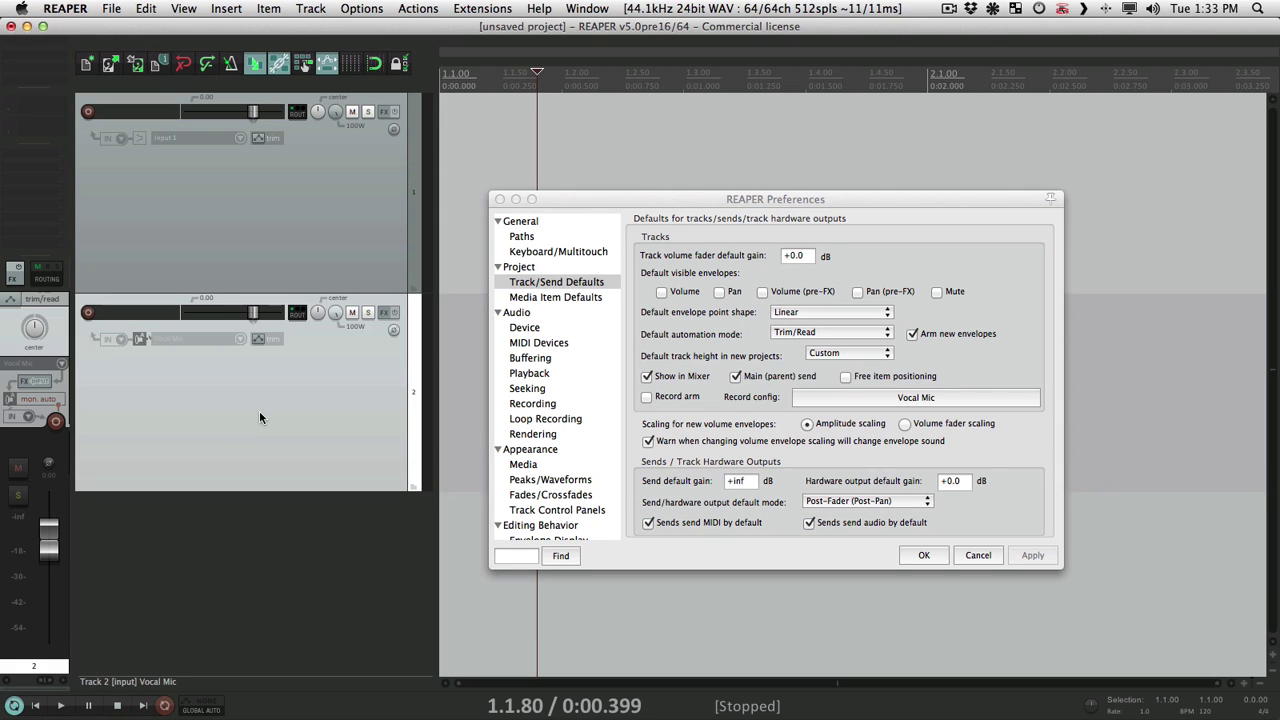
right_click(144, 340)
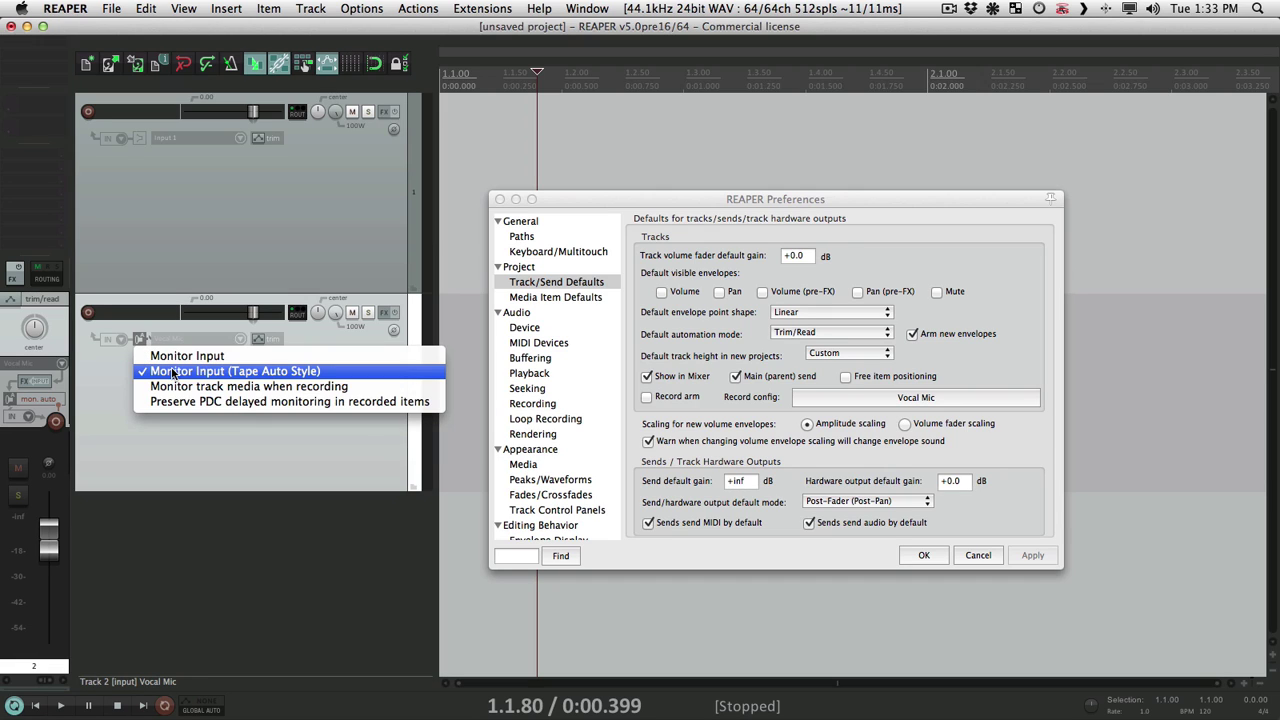
left_click(116, 401)
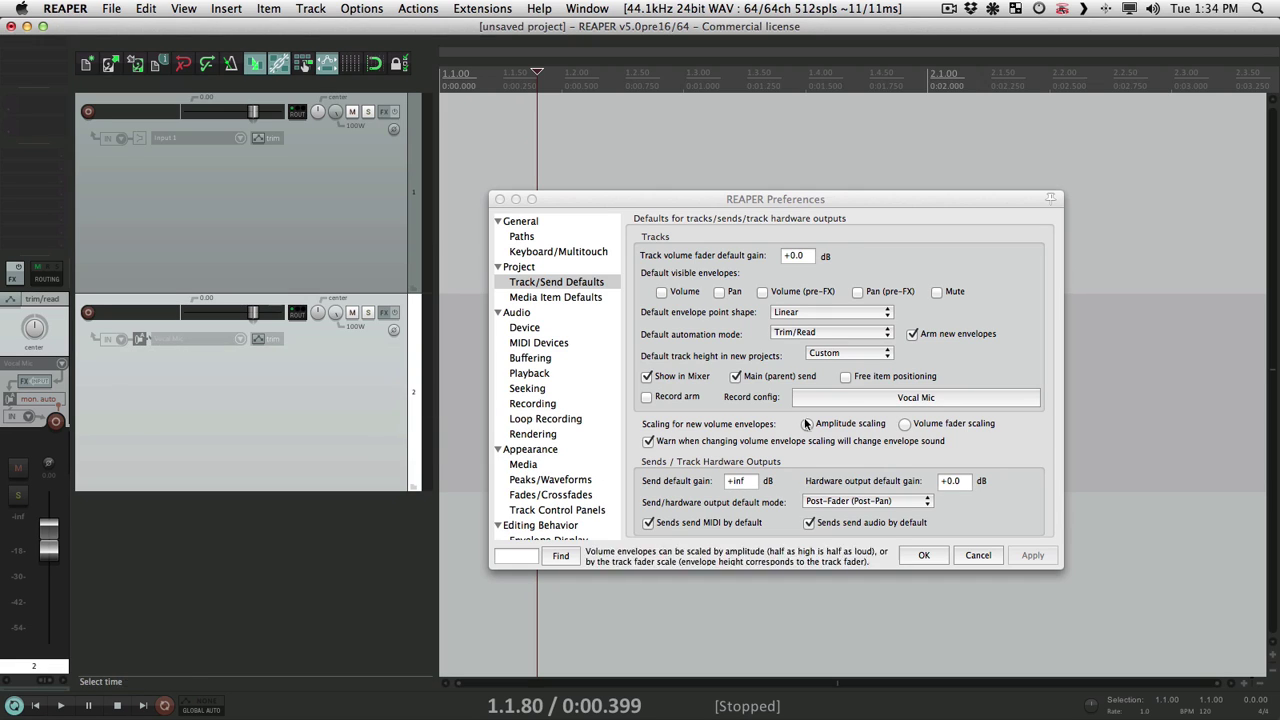
- Set the new-track record input default to MIDI > All MIDI Inputs > All Channels
left_click(864, 404)
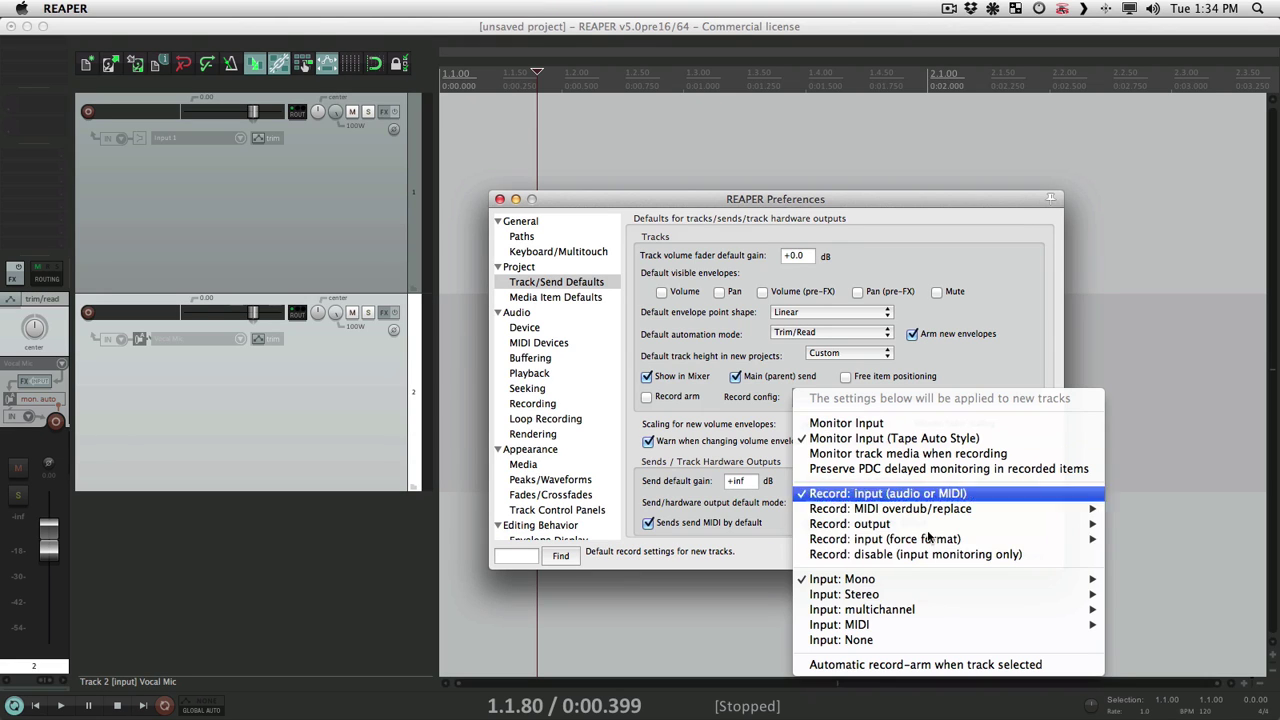
mouse_move(938, 598)
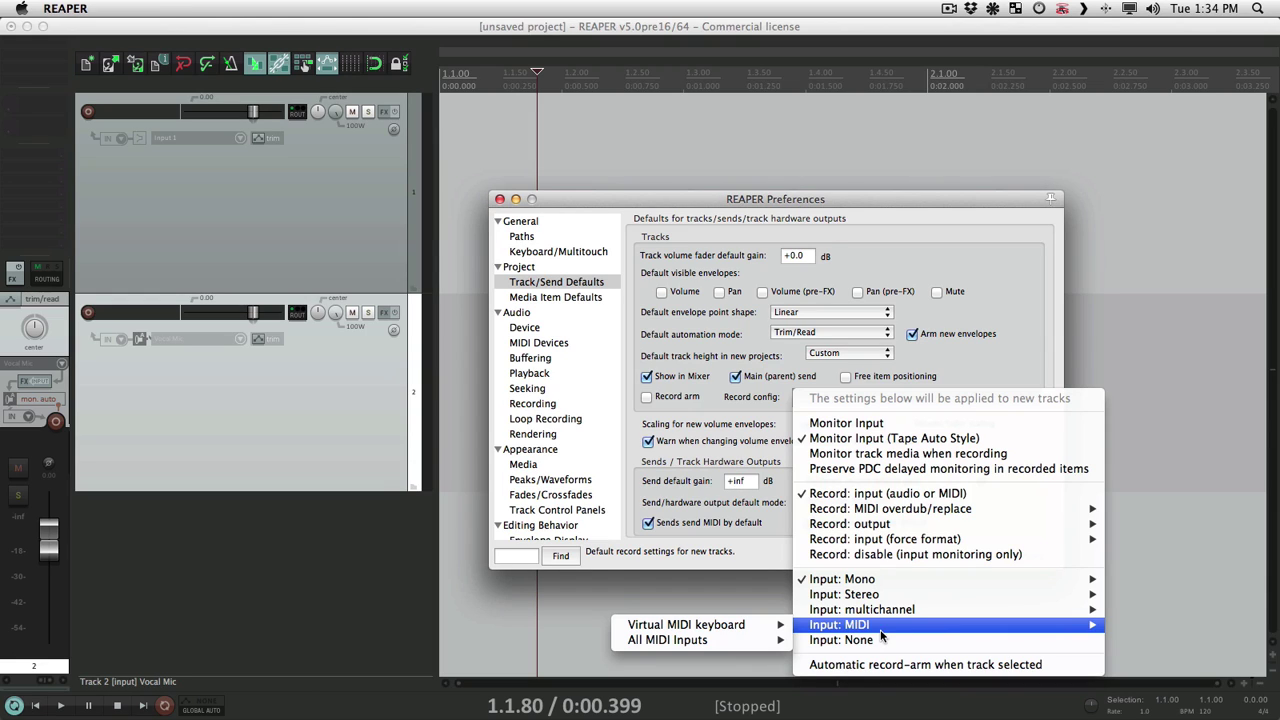
mouse_move(770, 644)
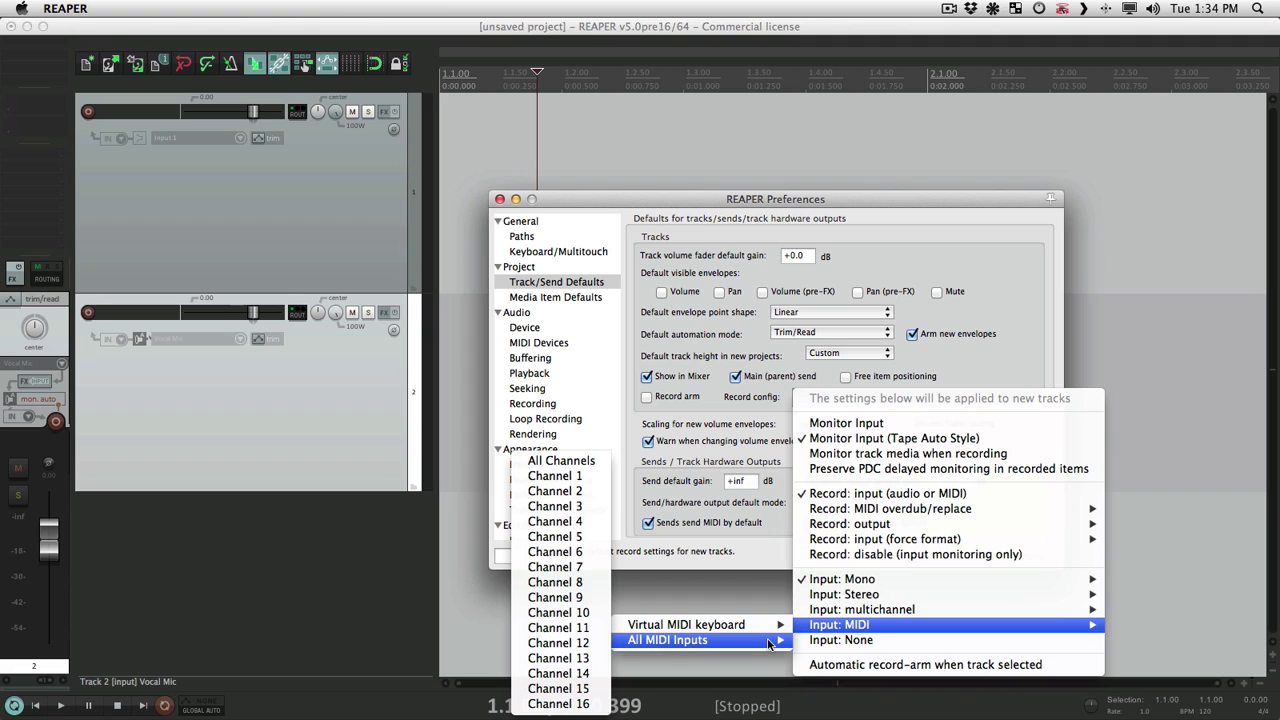
left_click(570, 467)
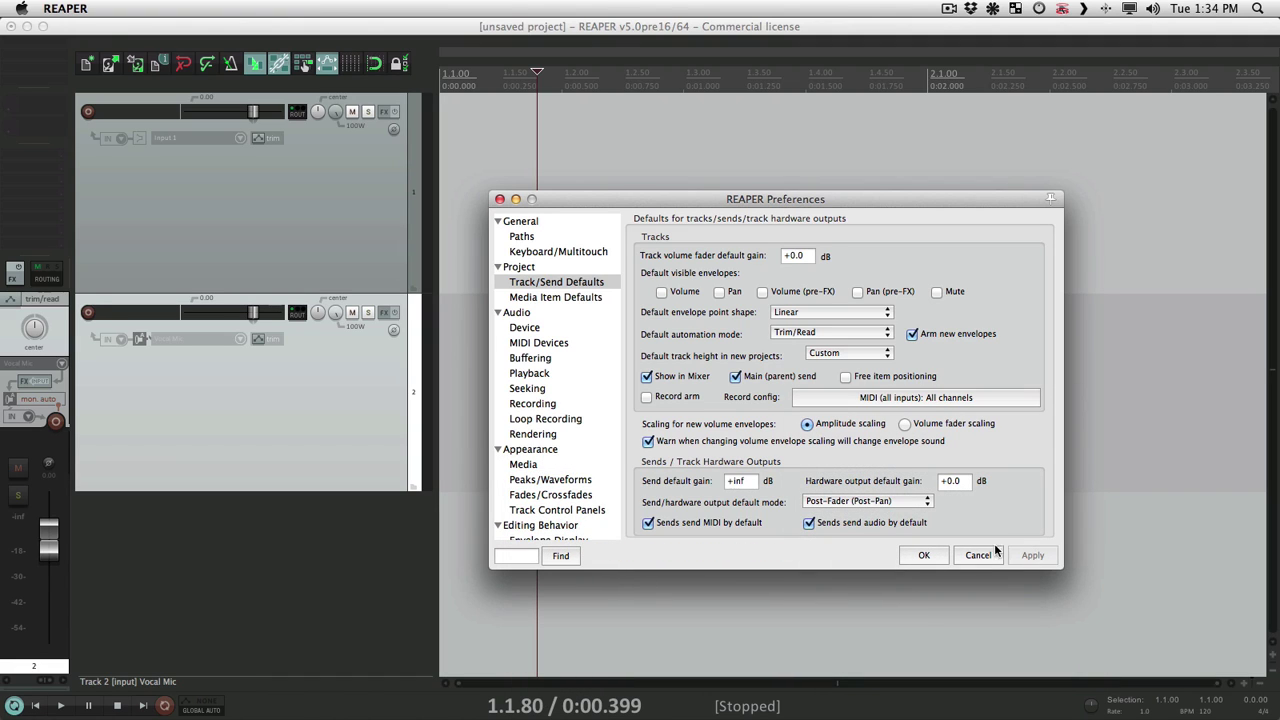
left_click(299, 397)
- Replace the test track with a new track 2 and confirm its input is MIDI, all inputs, all channels
key("Delete")
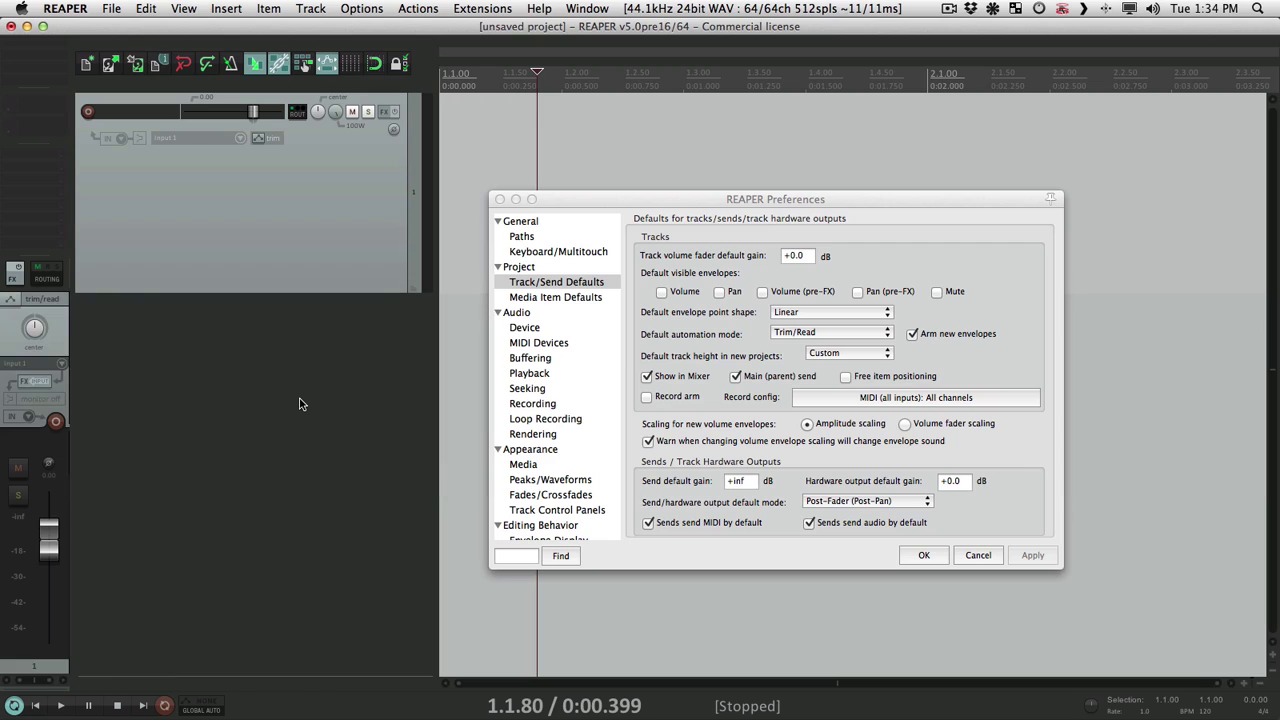
double_click(298, 350)
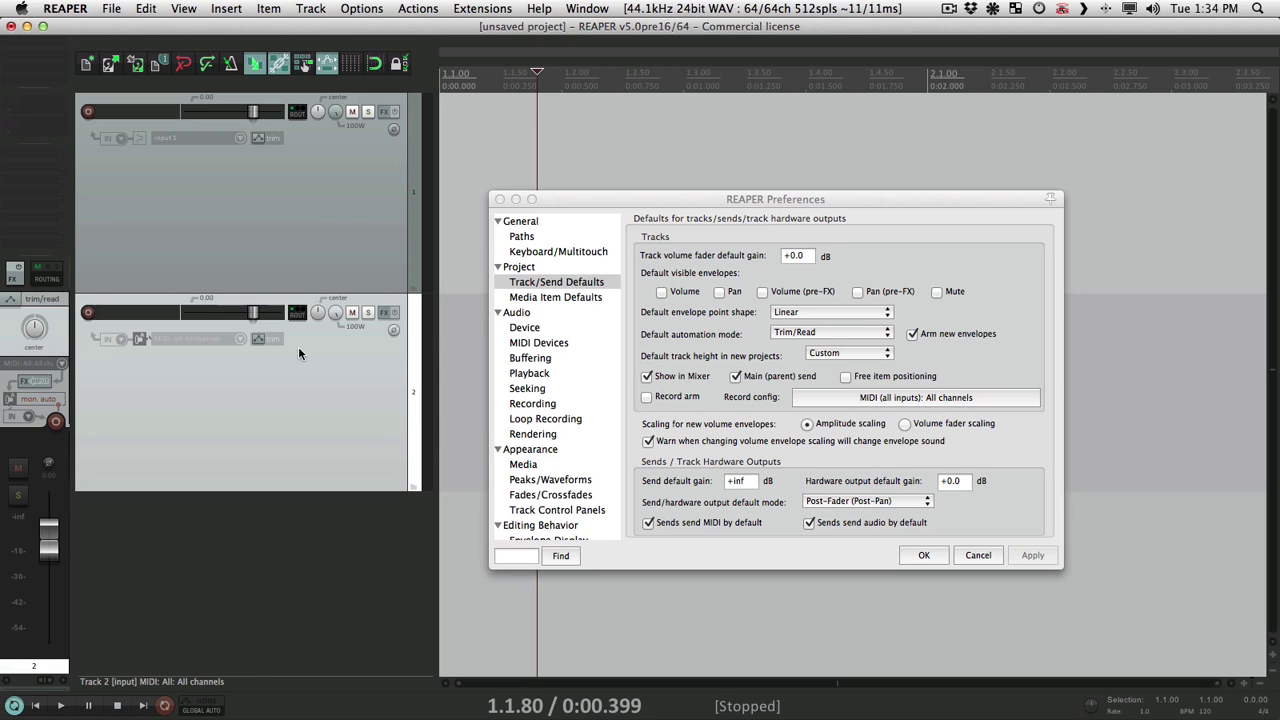
left_click(241, 339)
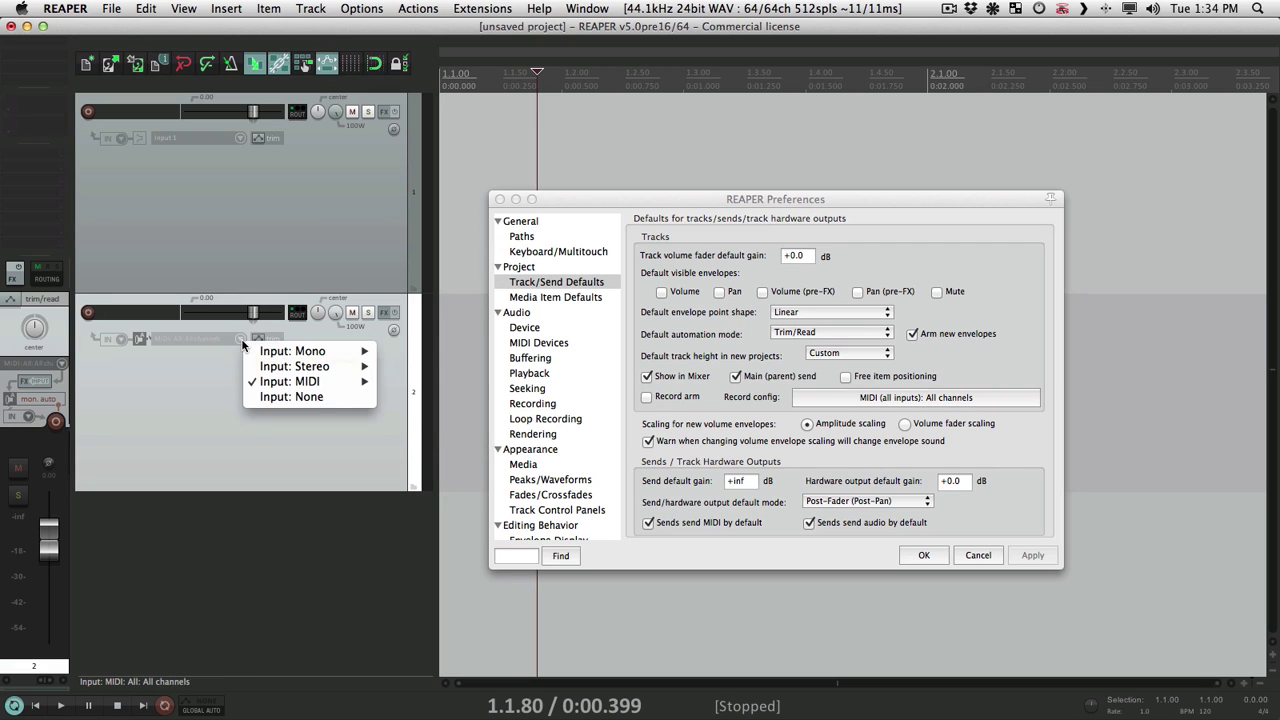
mouse_move(300, 381)
mouse_move(540, 397)
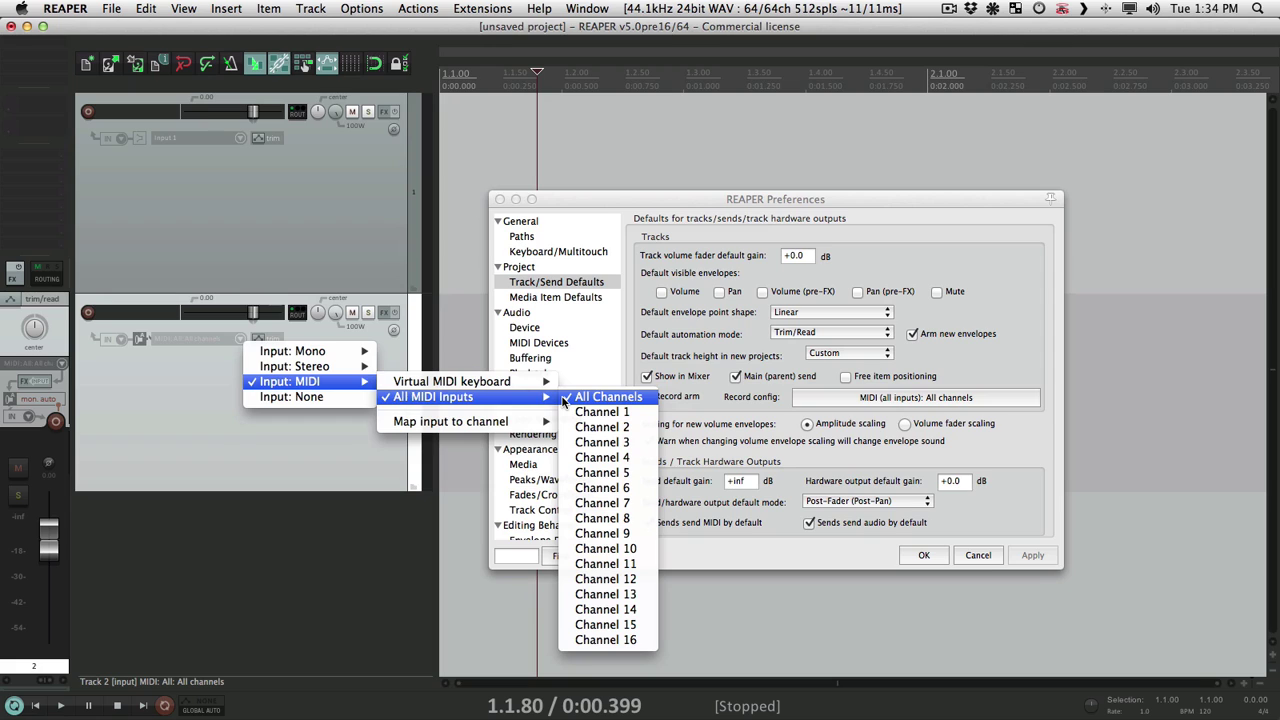
left_click(386, 530)
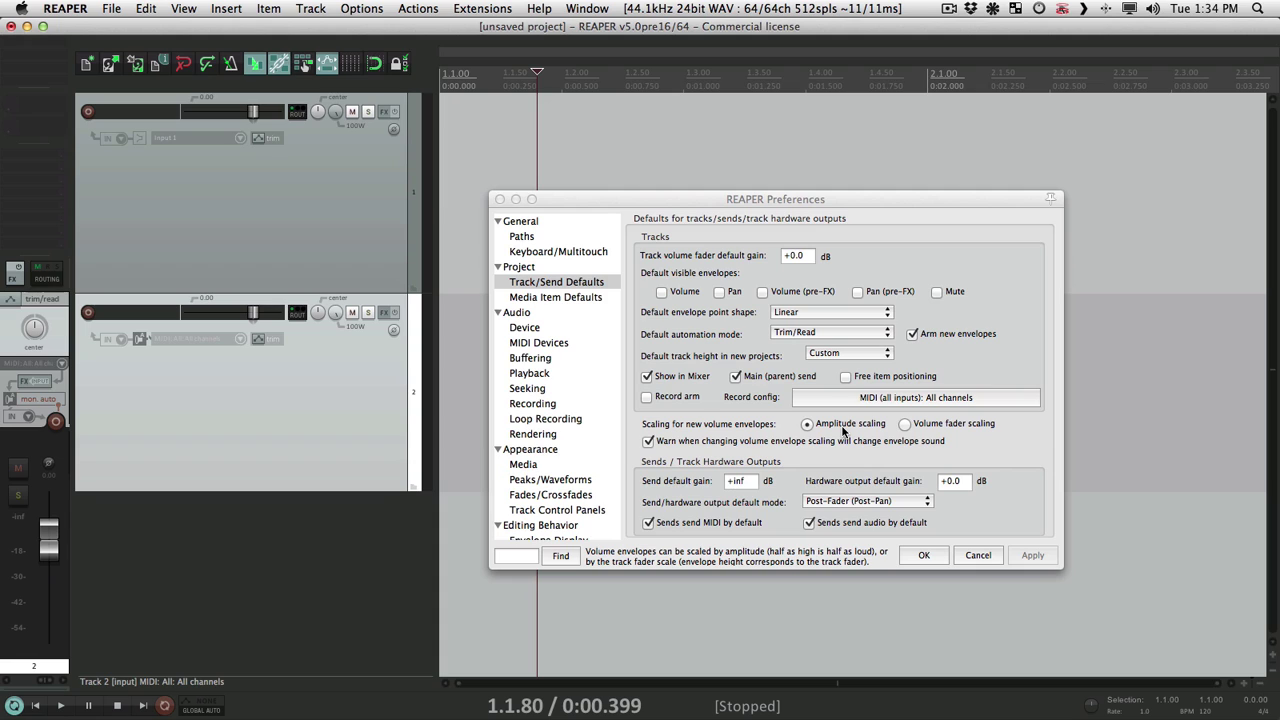
- Enable Record arm and 'Automatic record-arm when track selected' as defaults, apply, and select track 2
left_click(896, 402)
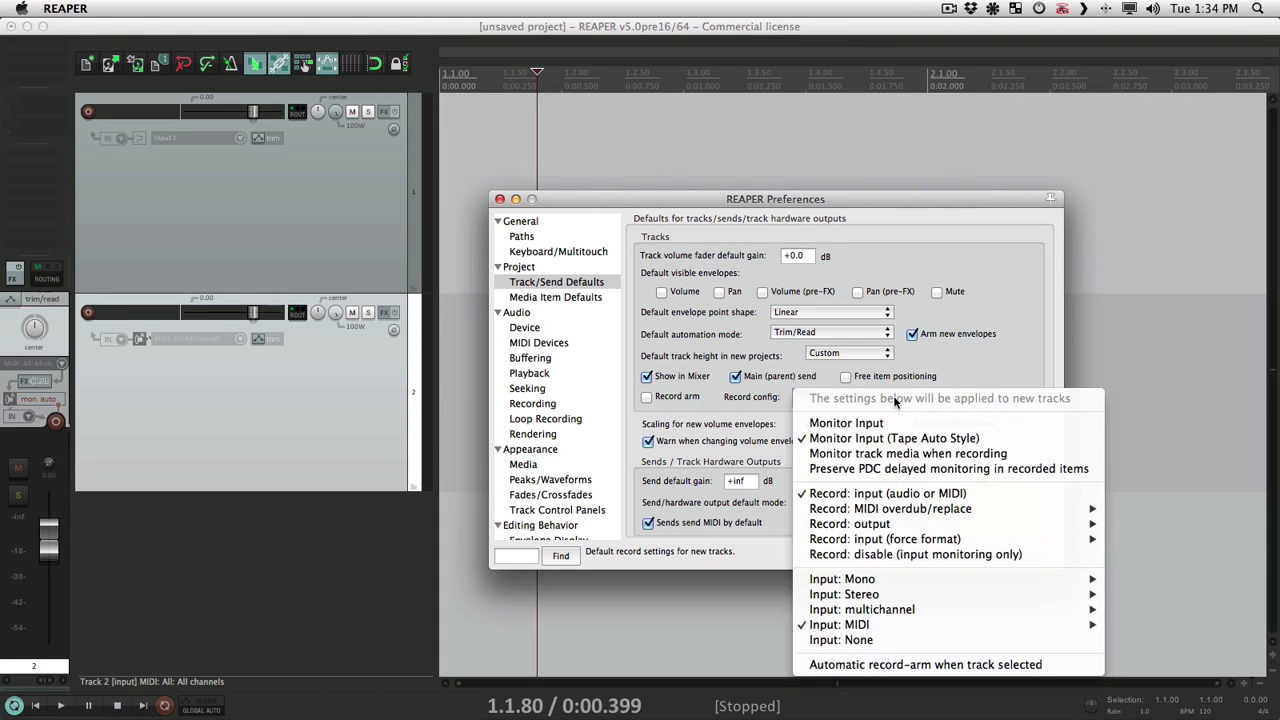
left_click(960, 665)
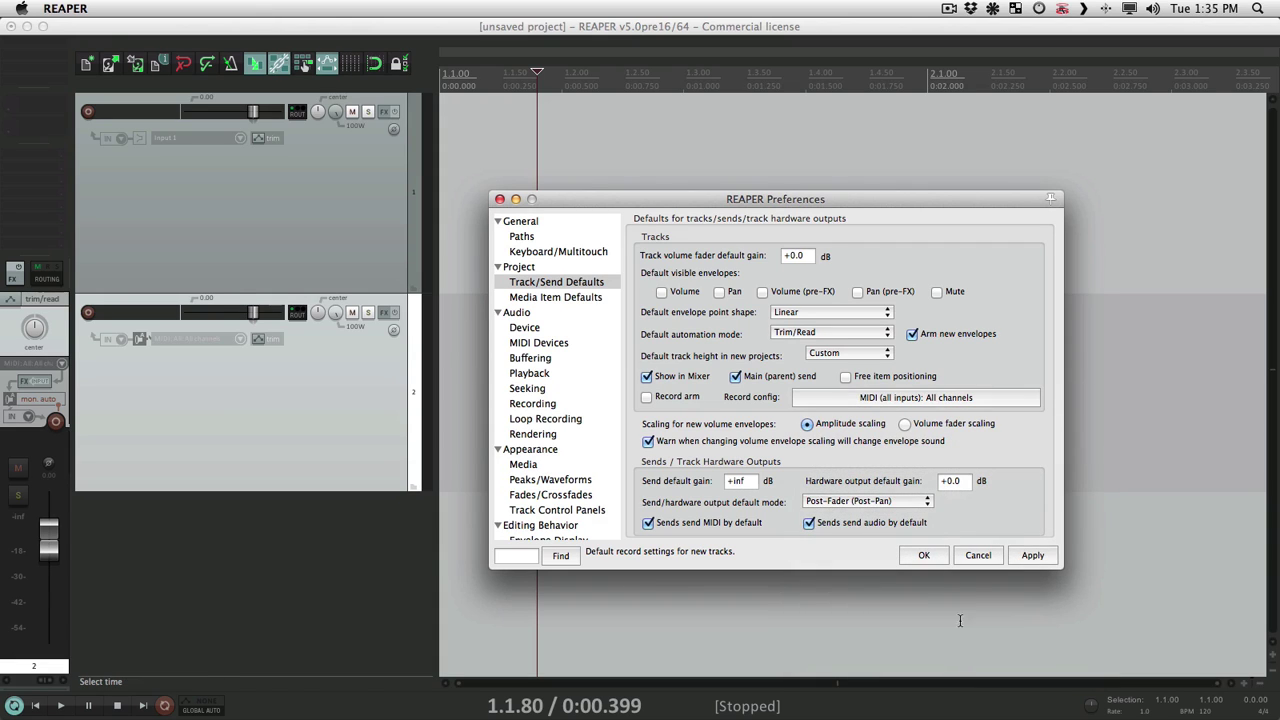
left_click(646, 397)
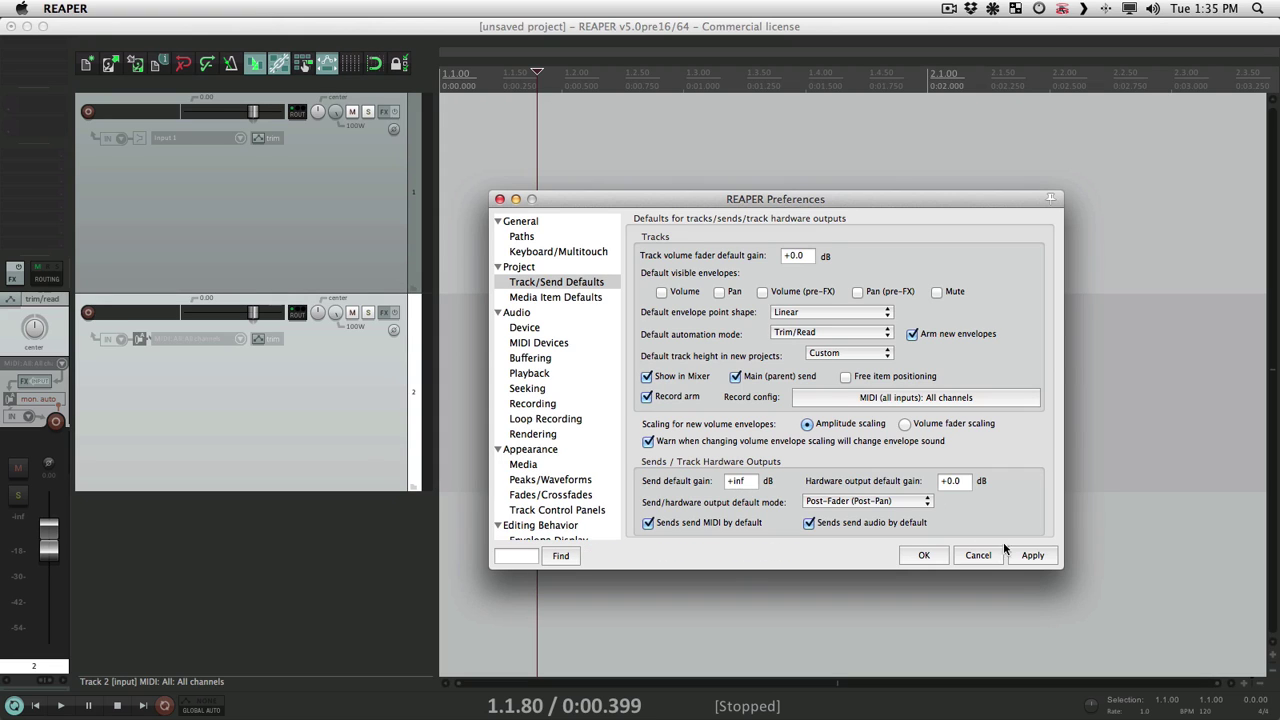
left_click(1032, 555)
left_click(232, 507)
left_click(274, 435)
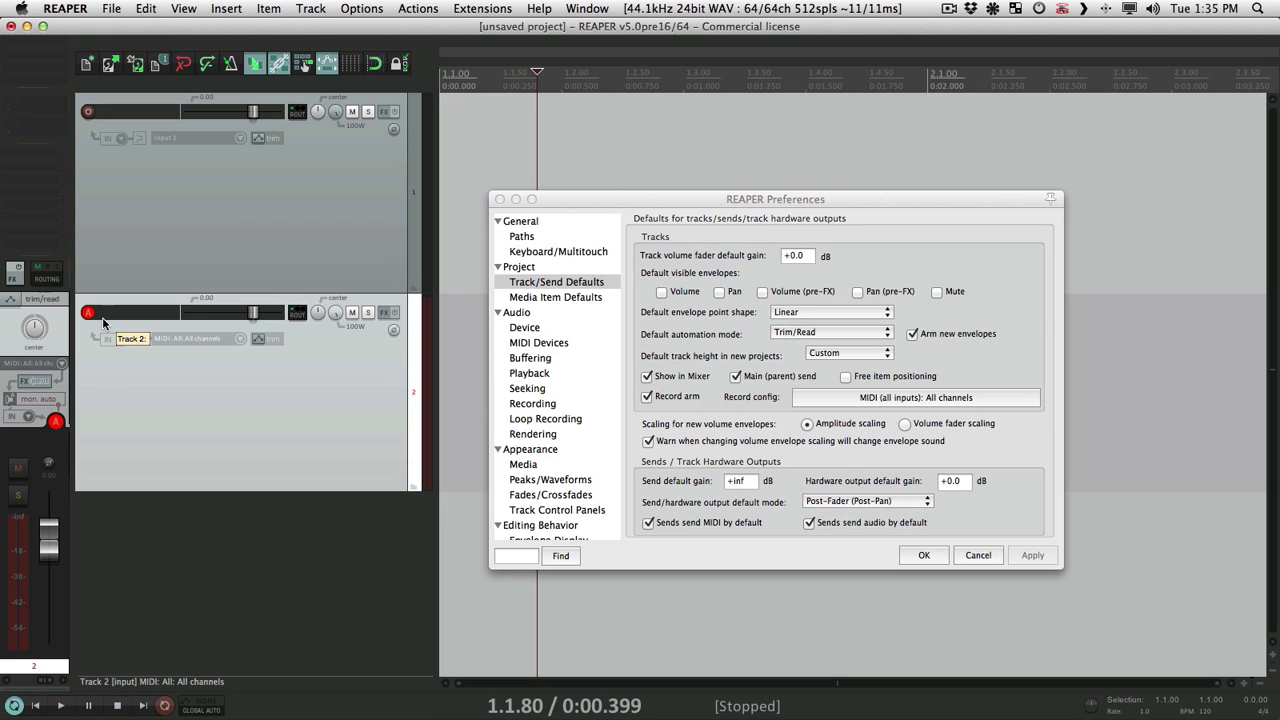
- Turn off default Record arm, set Monitor Input and Mono > Vocal Mic input, and apply
left_click(647, 397)
left_click(868, 404)
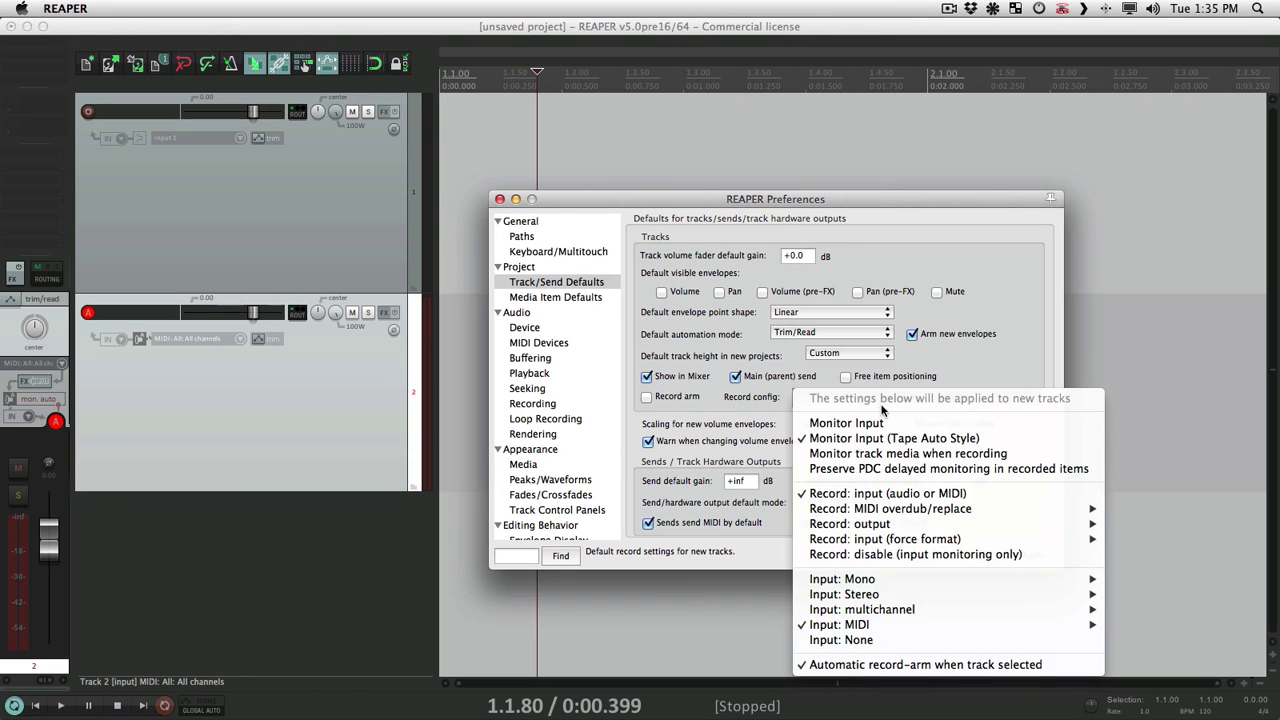
left_click(878, 425)
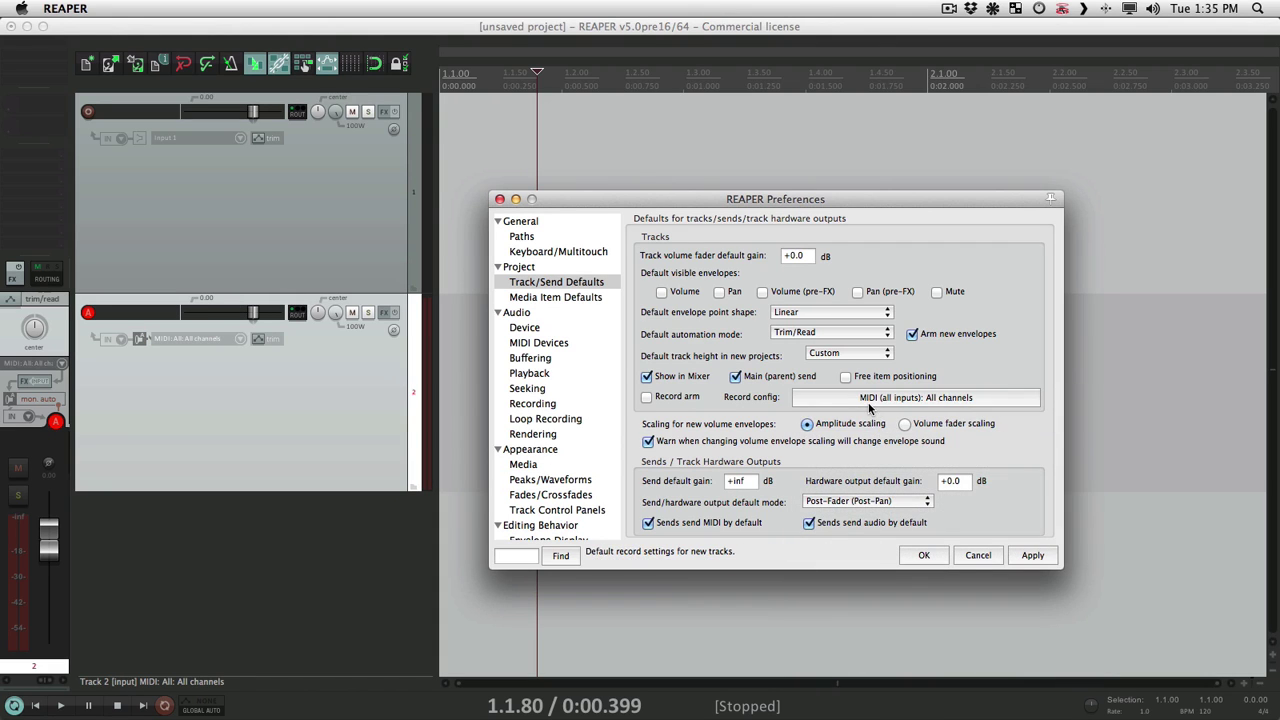
left_click(870, 403)
mouse_move(862, 580)
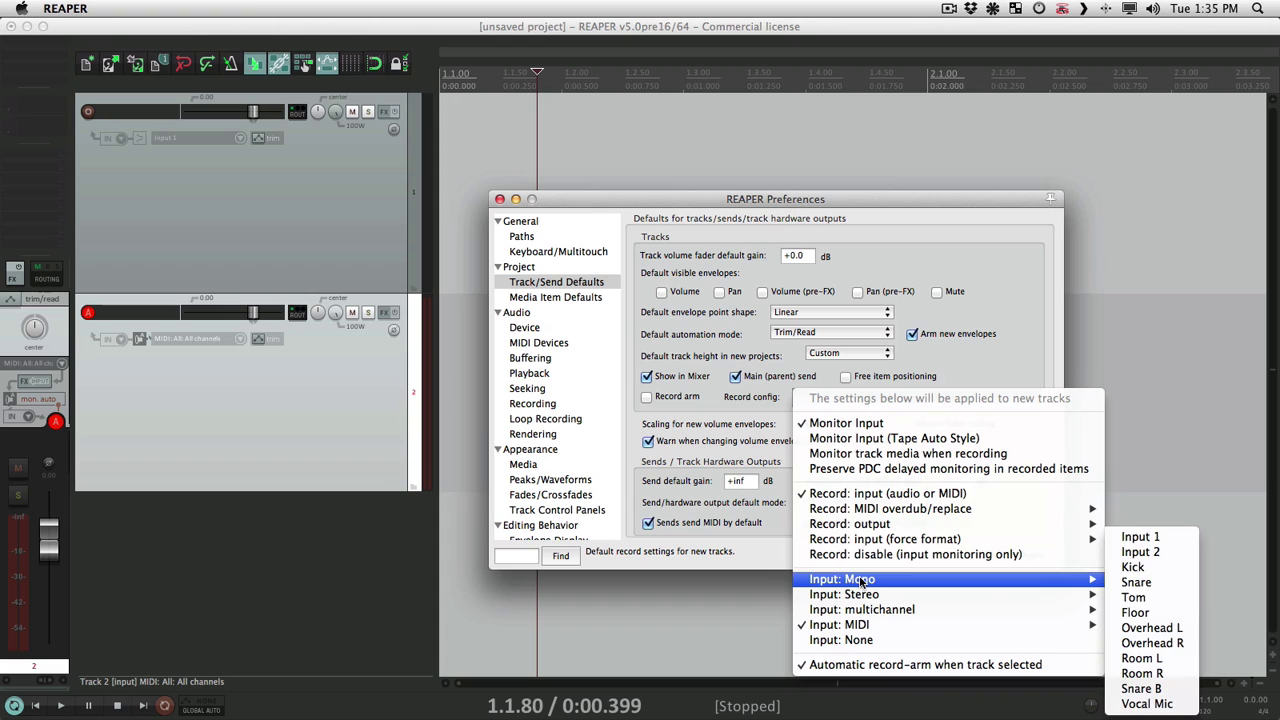
left_click(1183, 706)
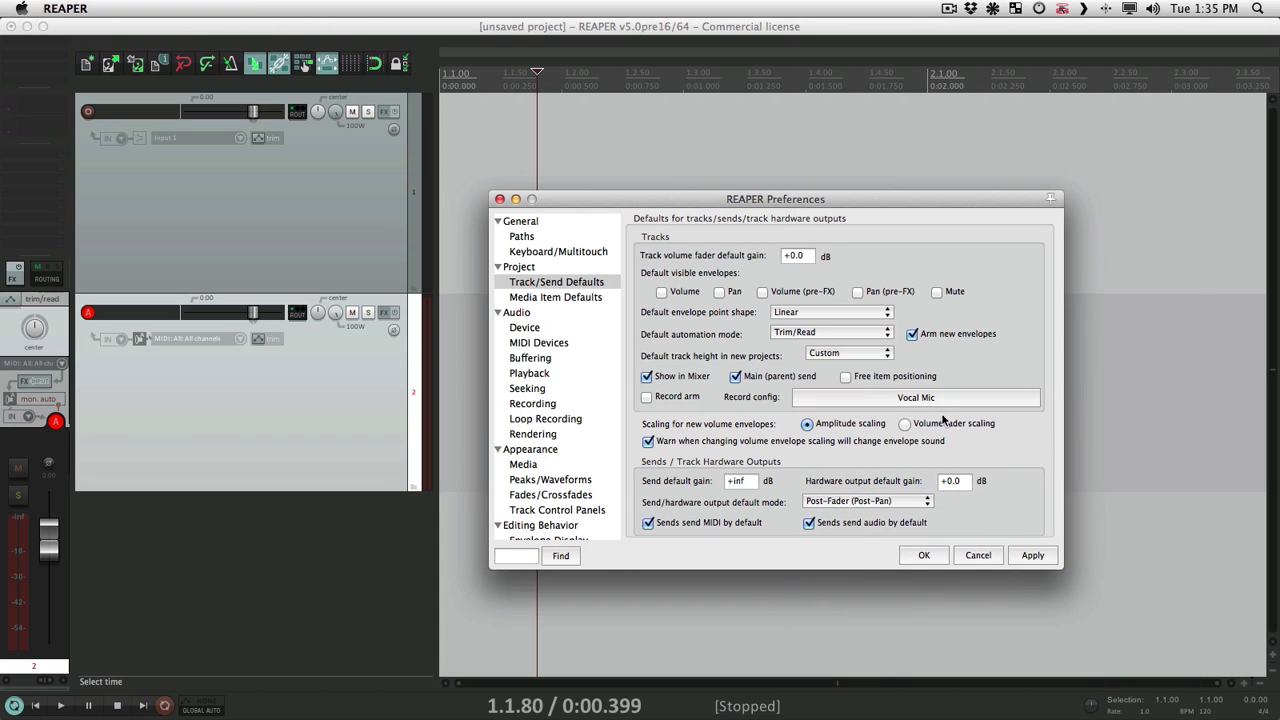
left_click(1033, 555)
left_click(290, 444)
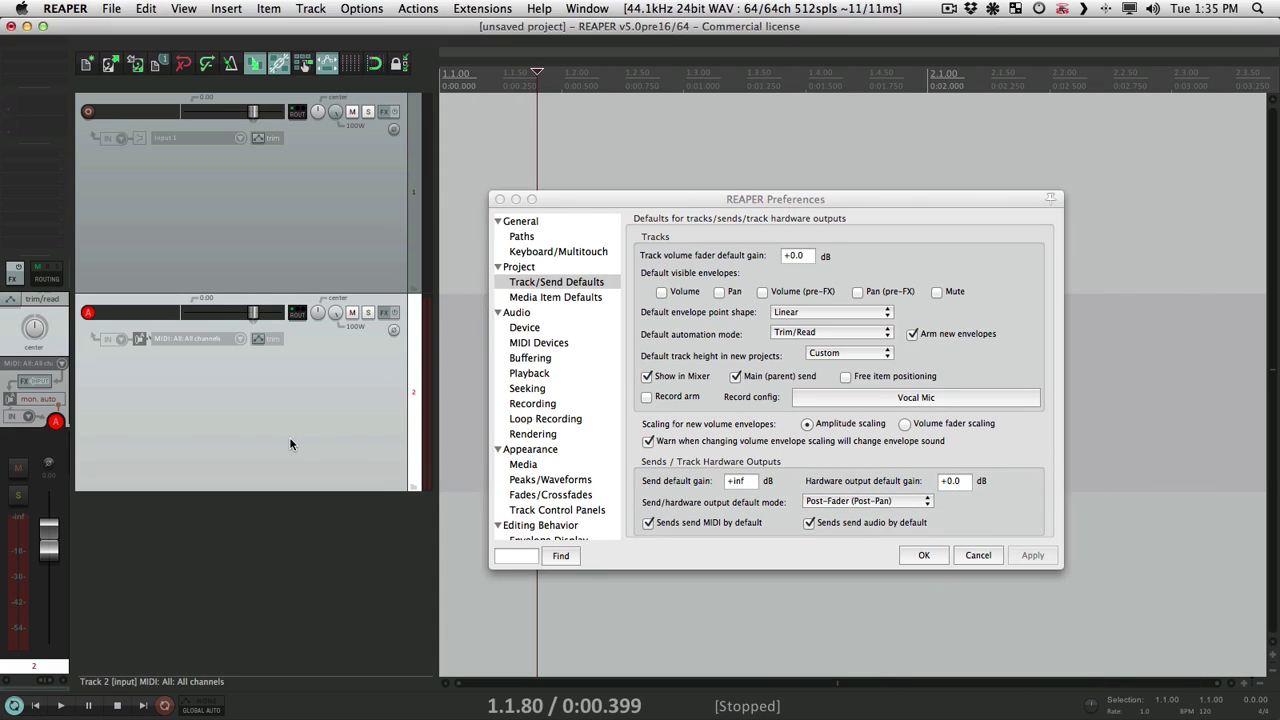
- Delete track 2, add a new track, and check its monitoring mode
key("Delete")
double_click(266, 407)
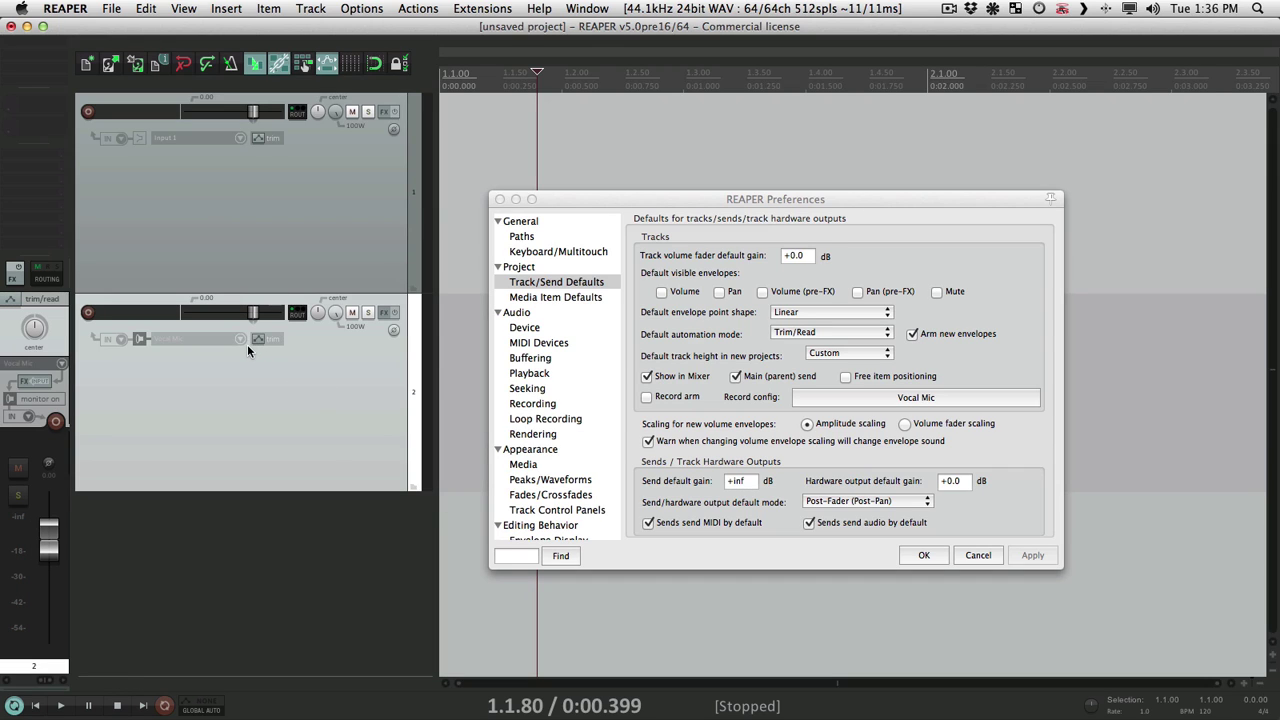
right_click(141, 338)
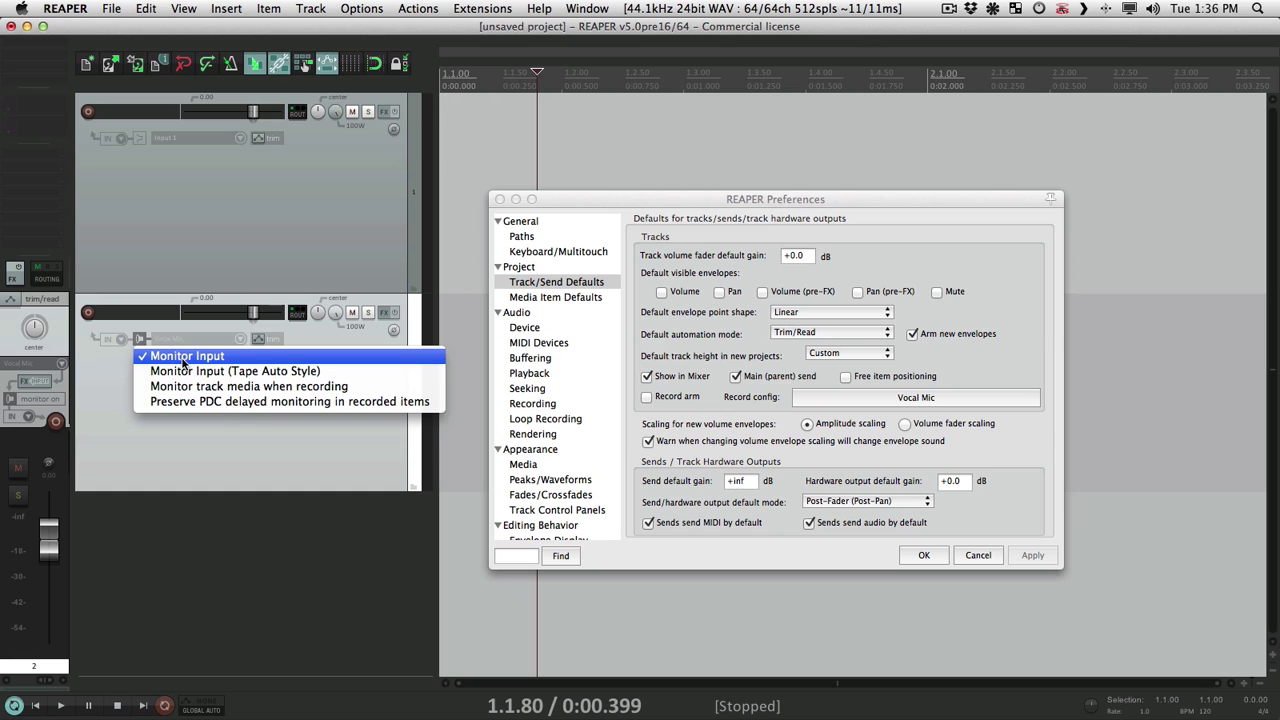
left_click(128, 375)
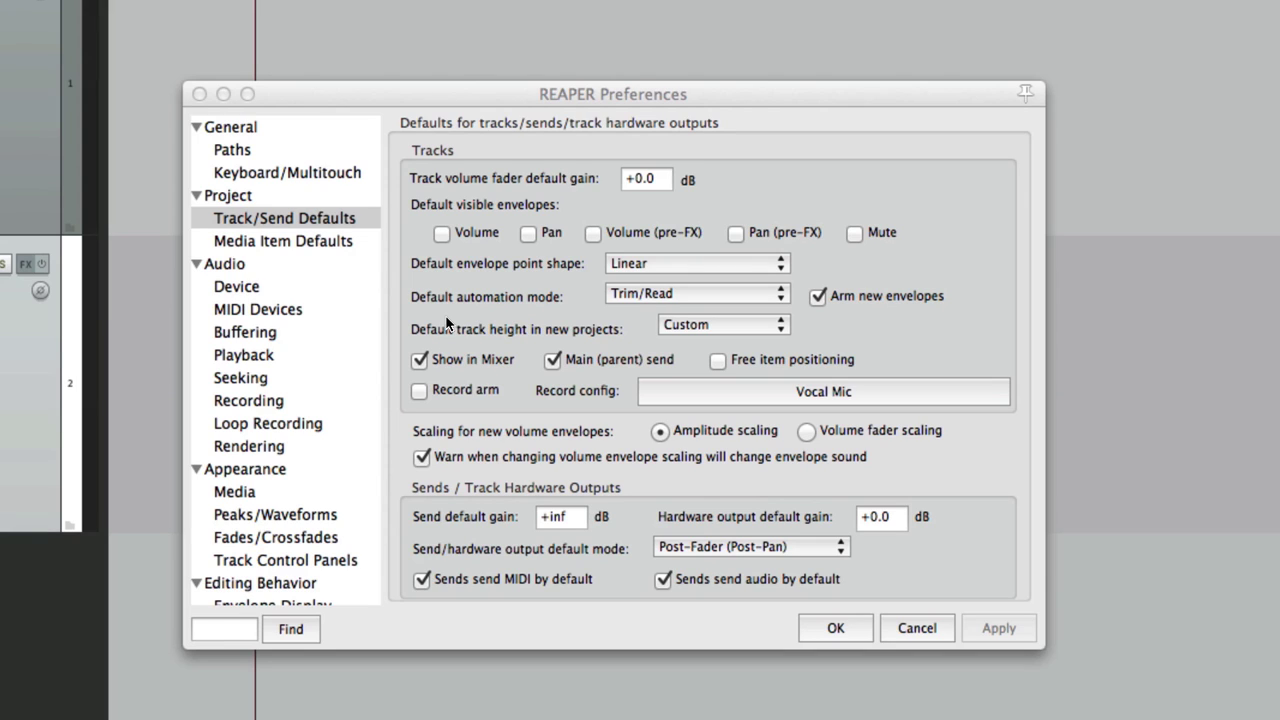
left_click(447, 322)
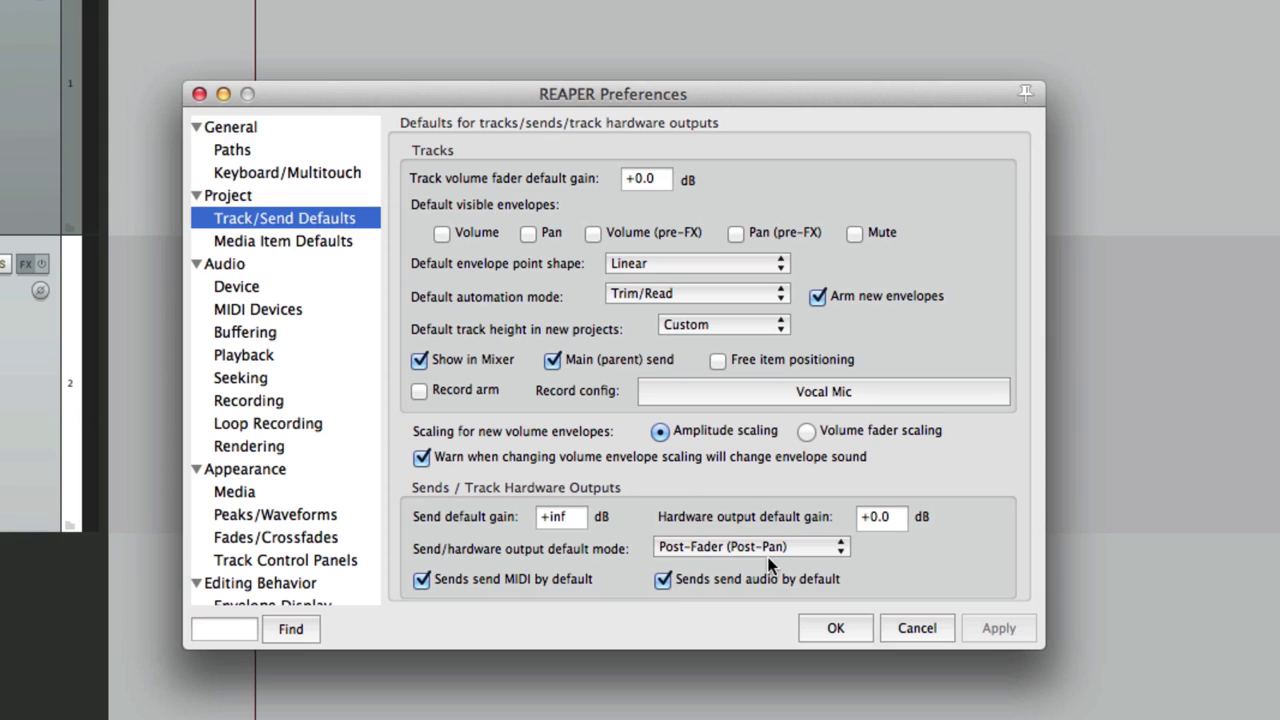
- Add a test send from track 2 to track 1, drag its level from -1.79 dB to -inf, then delete it
left_click(835, 628)
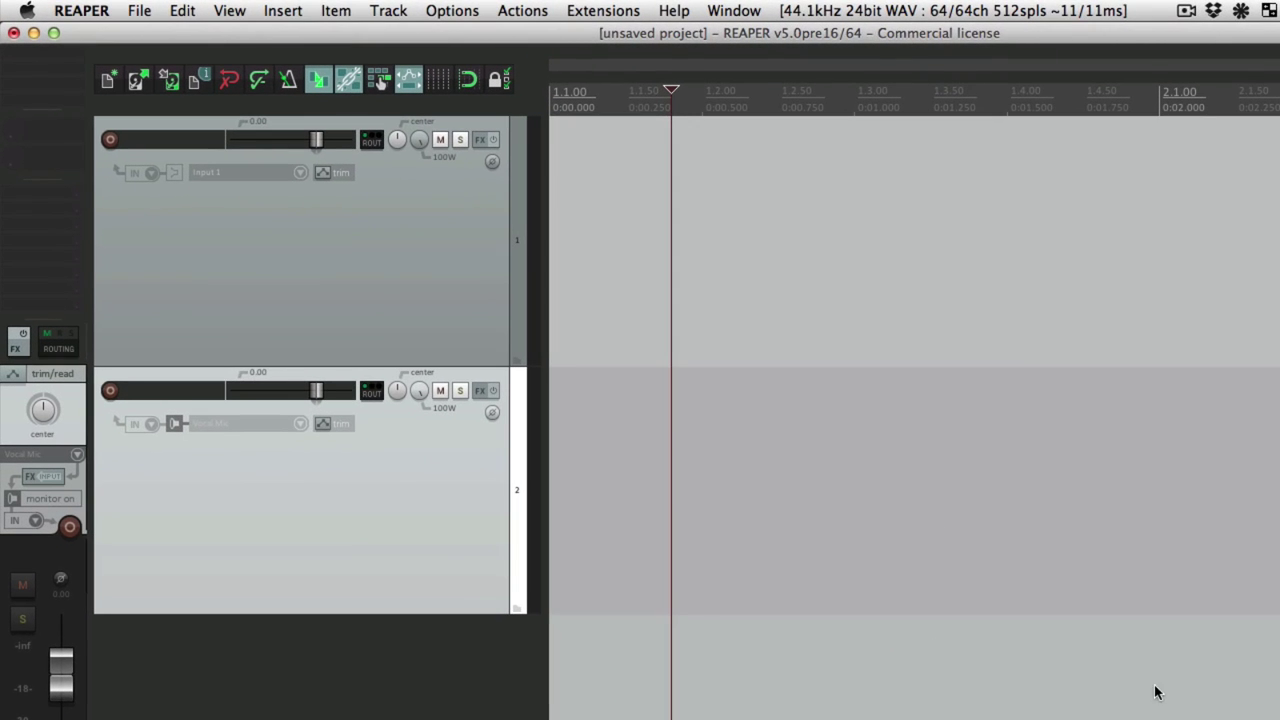
left_click(37, 196)
left_click(200, 210)
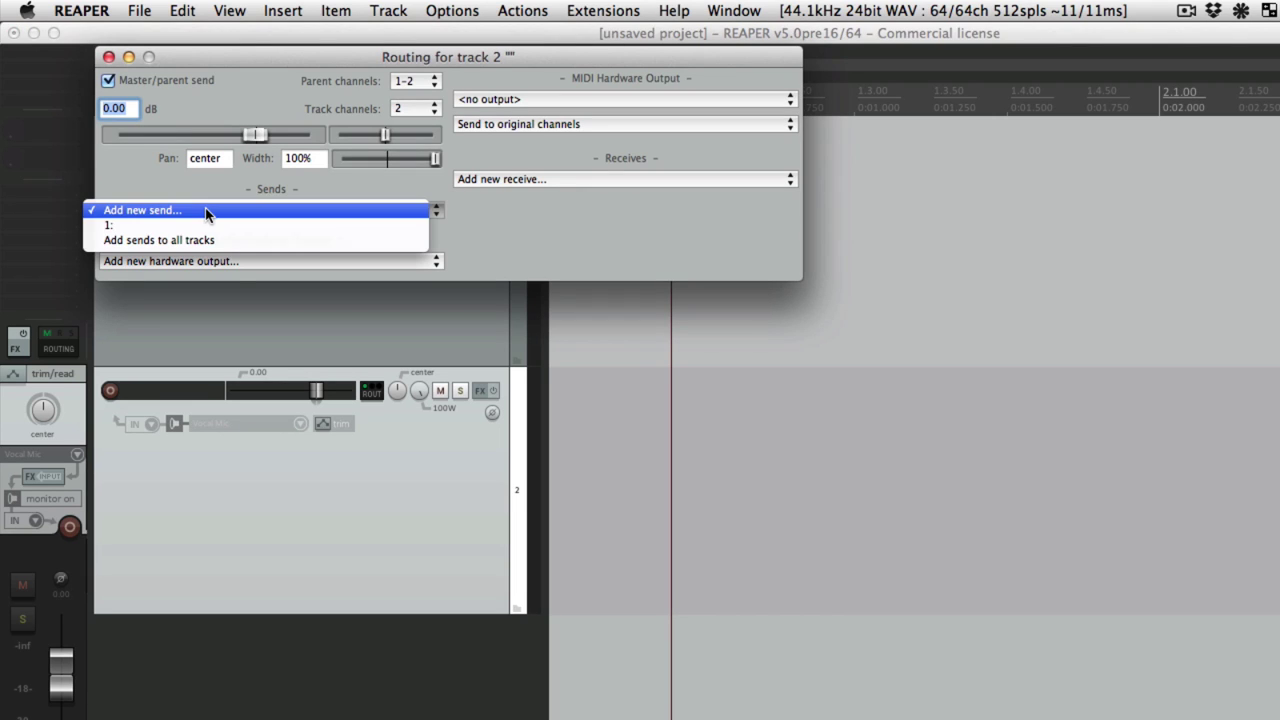
left_click(219, 228)
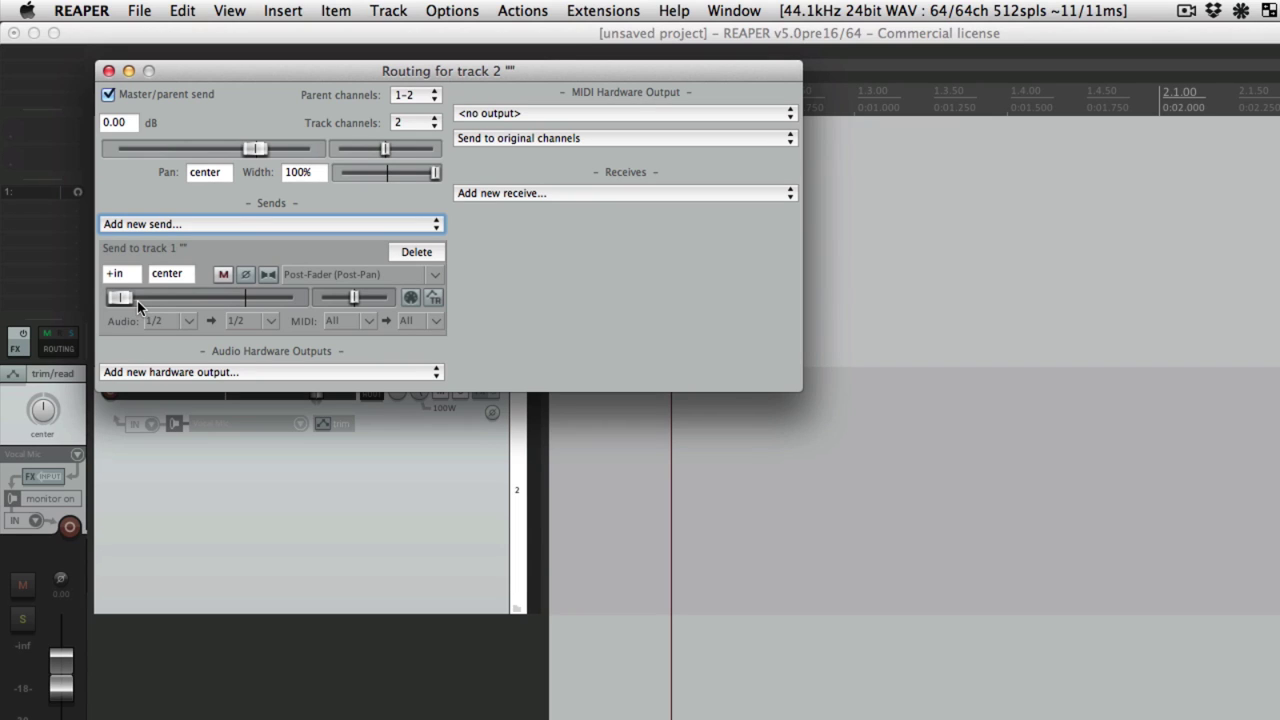
left_click_drag(137, 300, 239, 303)
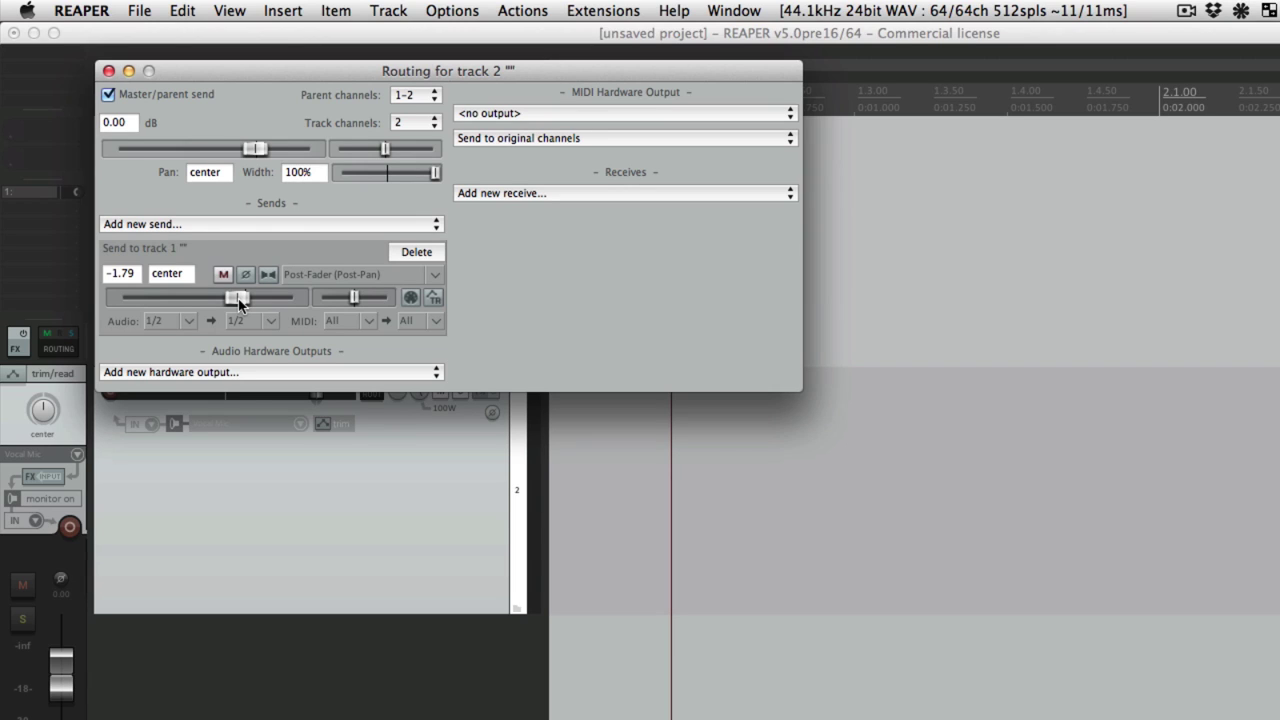
left_click_drag(239, 303, 119, 305)
left_click(416, 252)
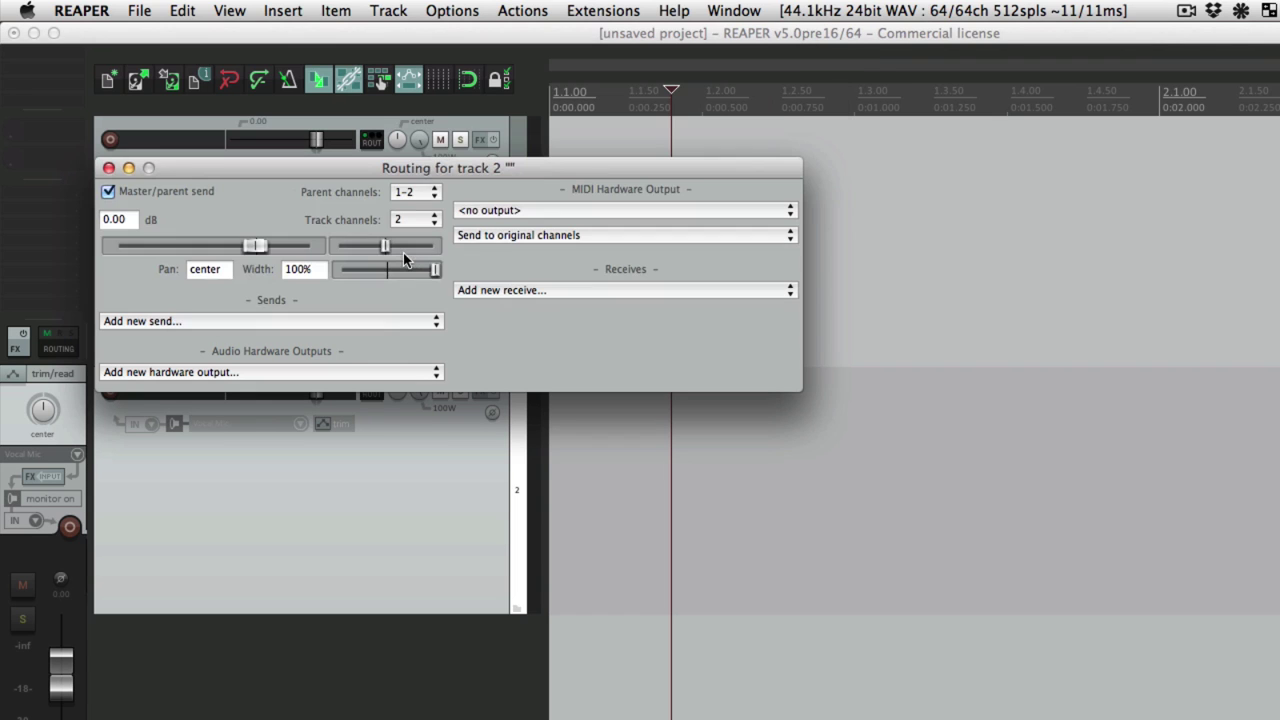
- Set the Send default gain to 0 dB in Track/Send Defaults
left_click(109, 168)
key("super+comma")
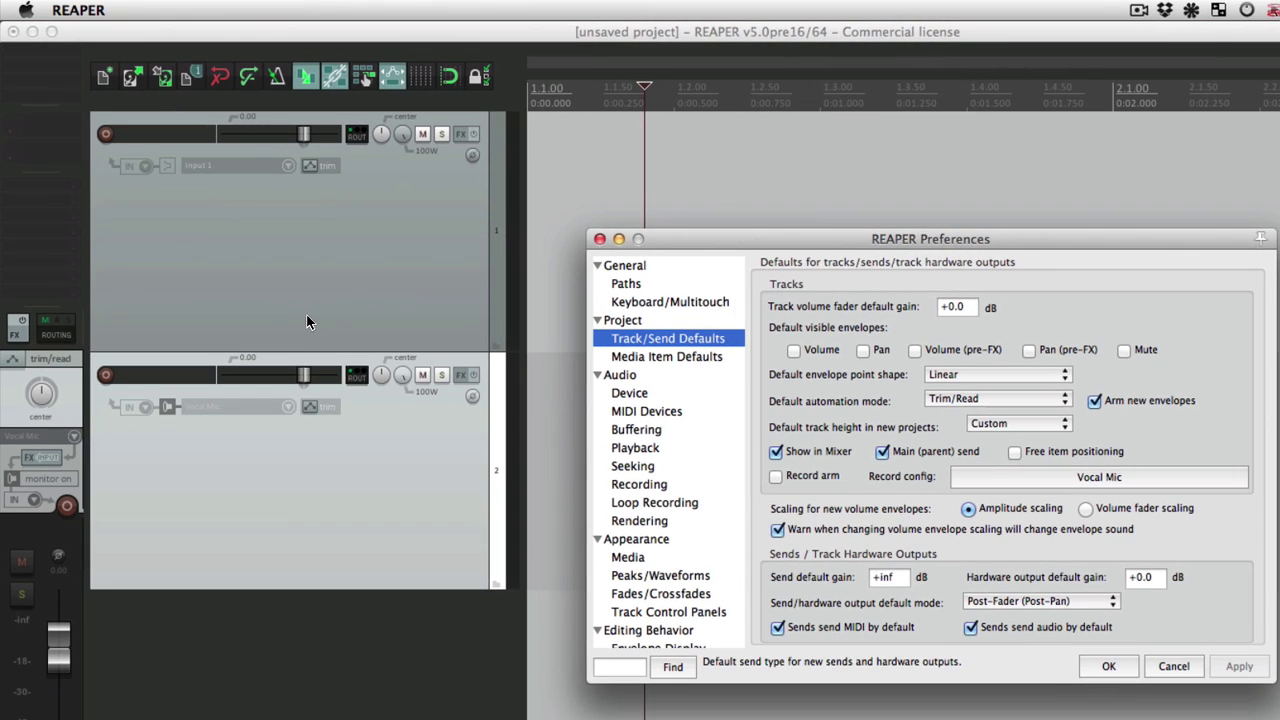
left_click(896, 580)
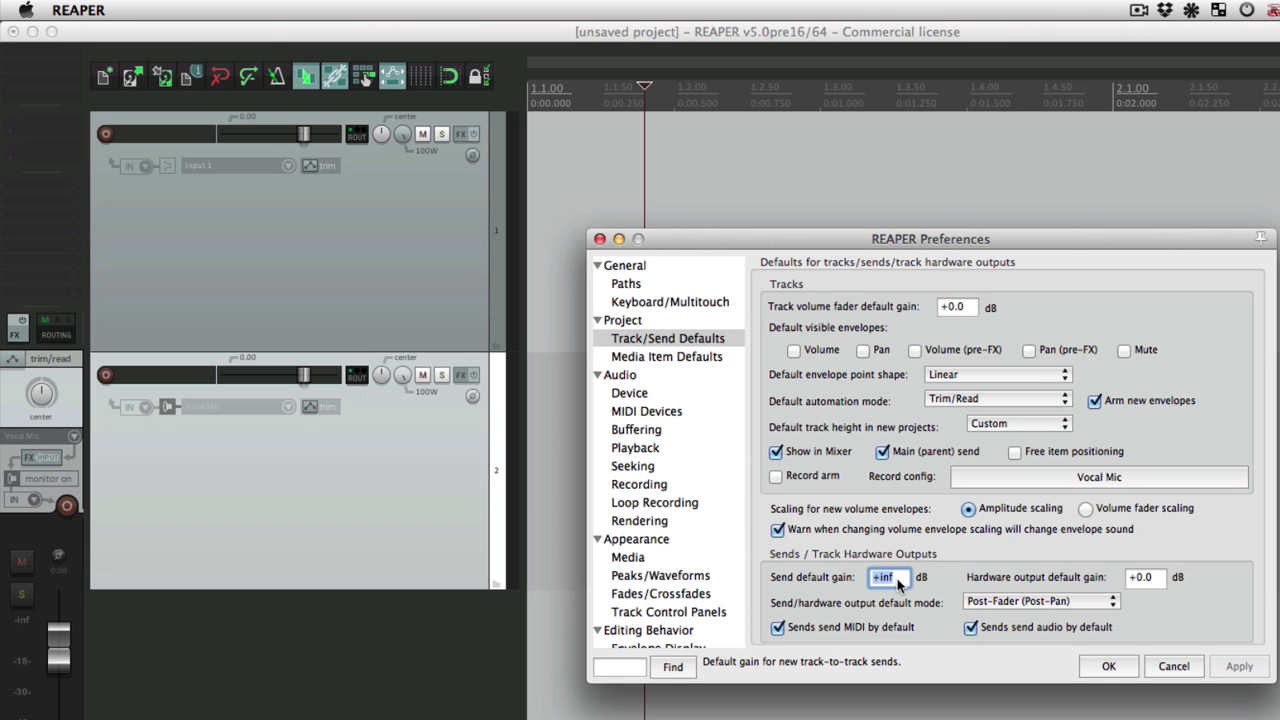
type("0")
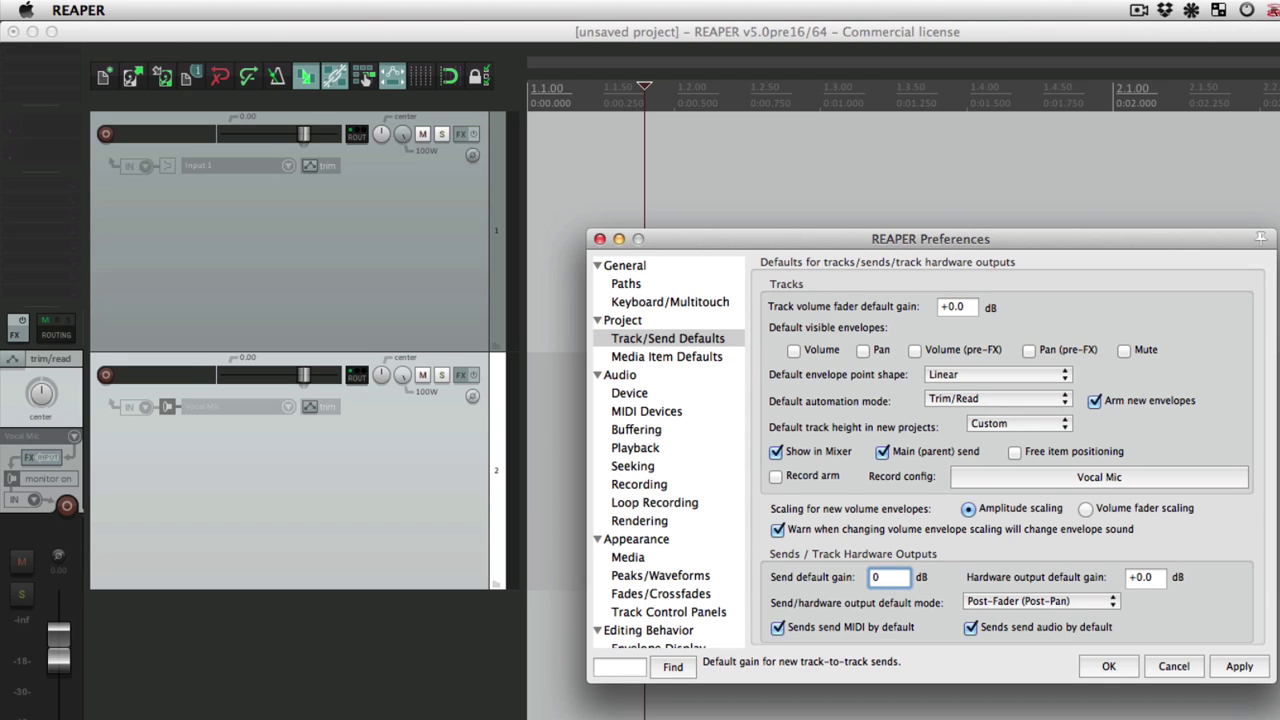
left_click(1108, 666)
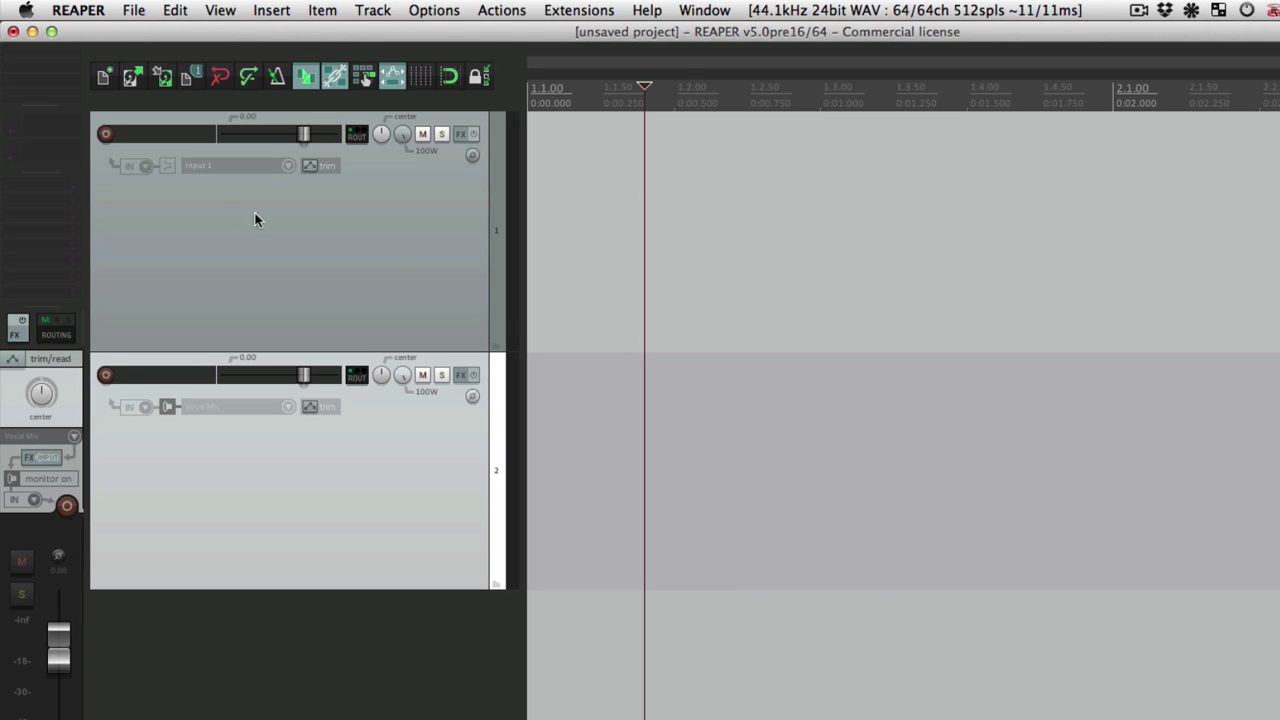
- Add a test send from track 2 to track 1, inspect its tap-point mode, then delete it
left_click(189, 206)
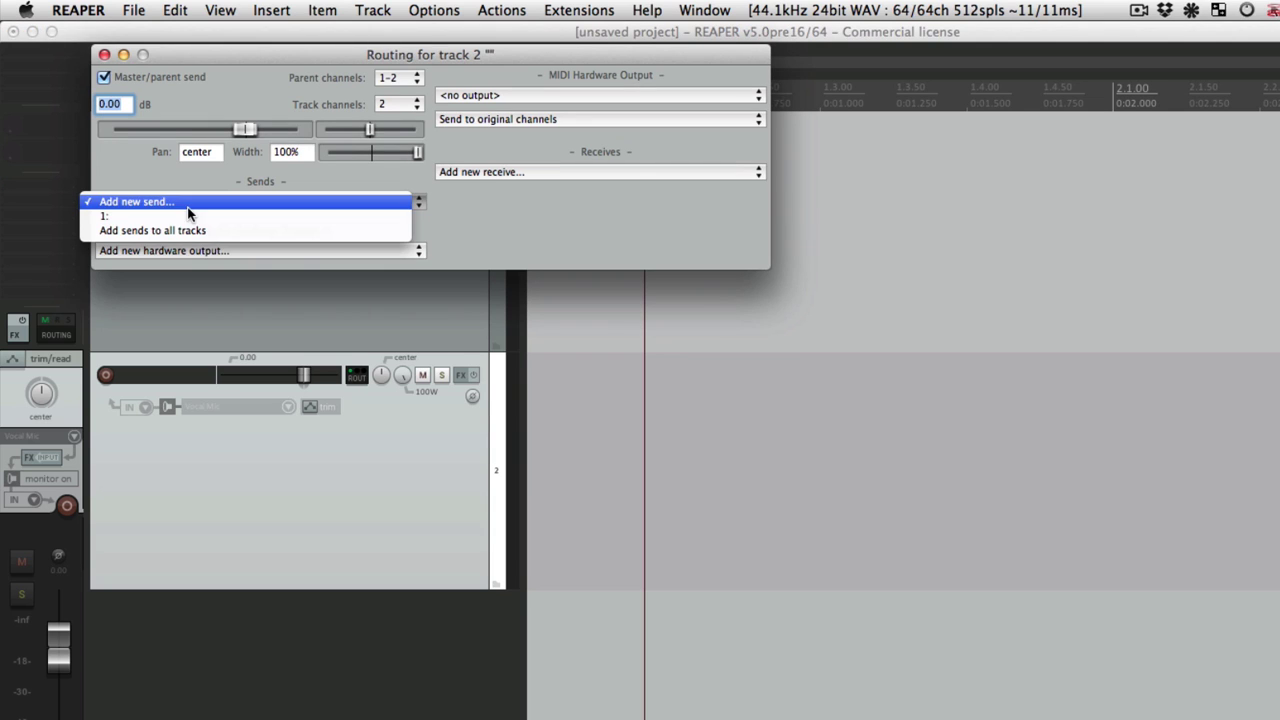
left_click(191, 217)
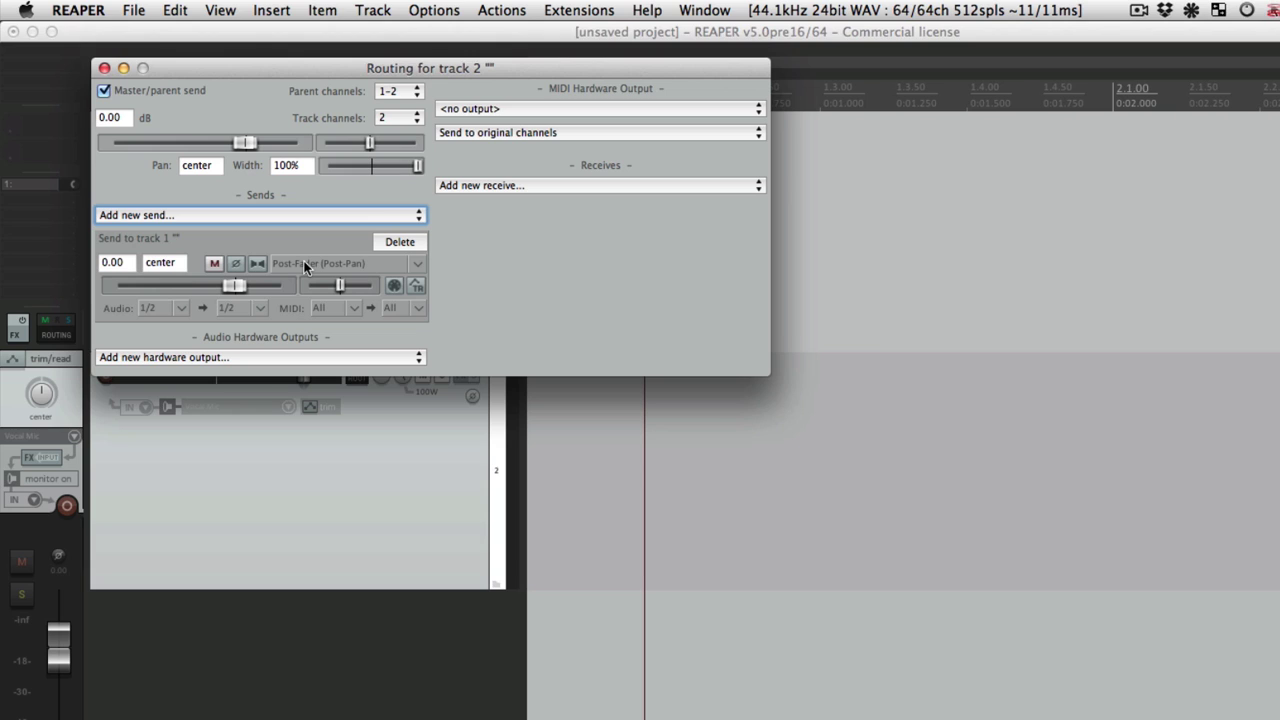
left_click(305, 266)
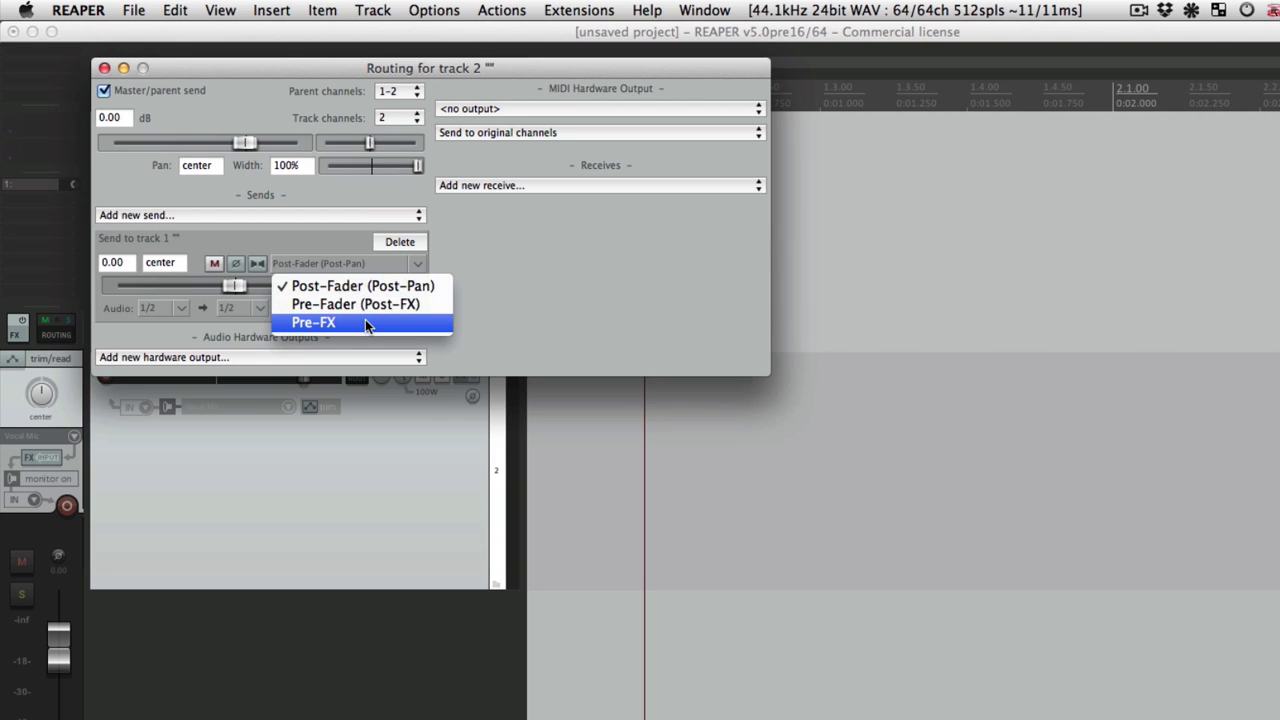
left_click(333, 241)
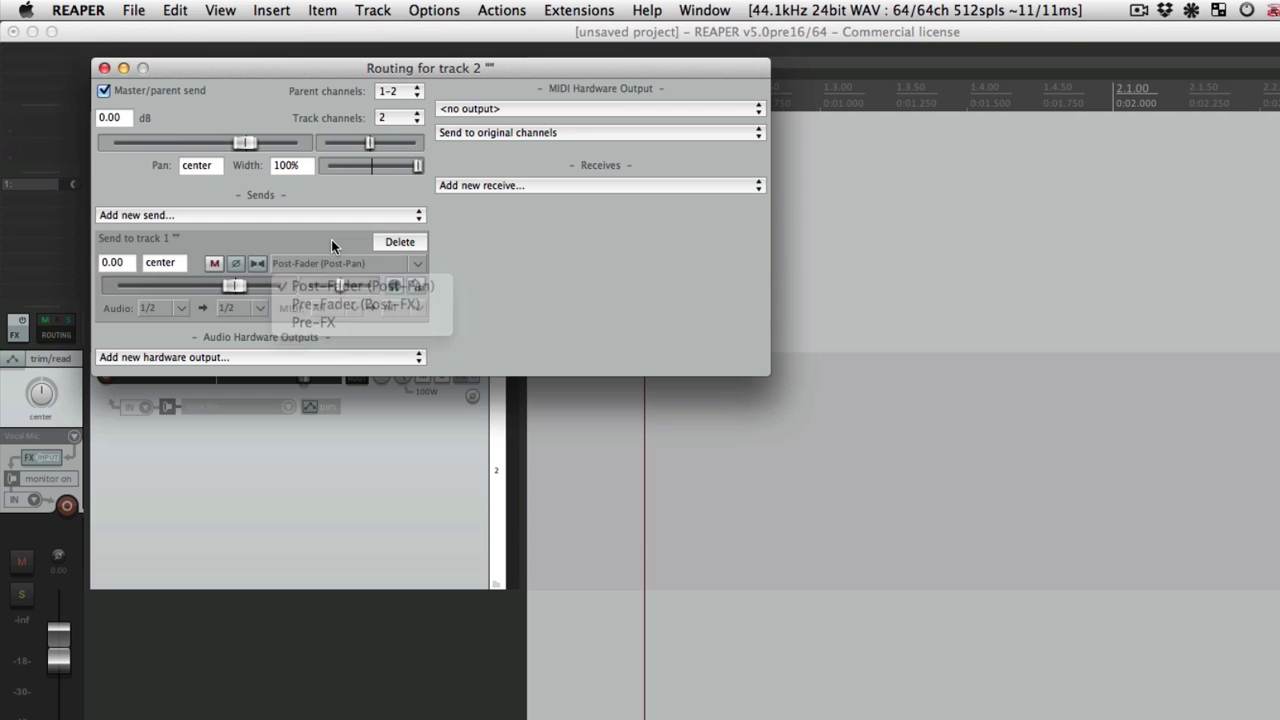
left_click(400, 242)
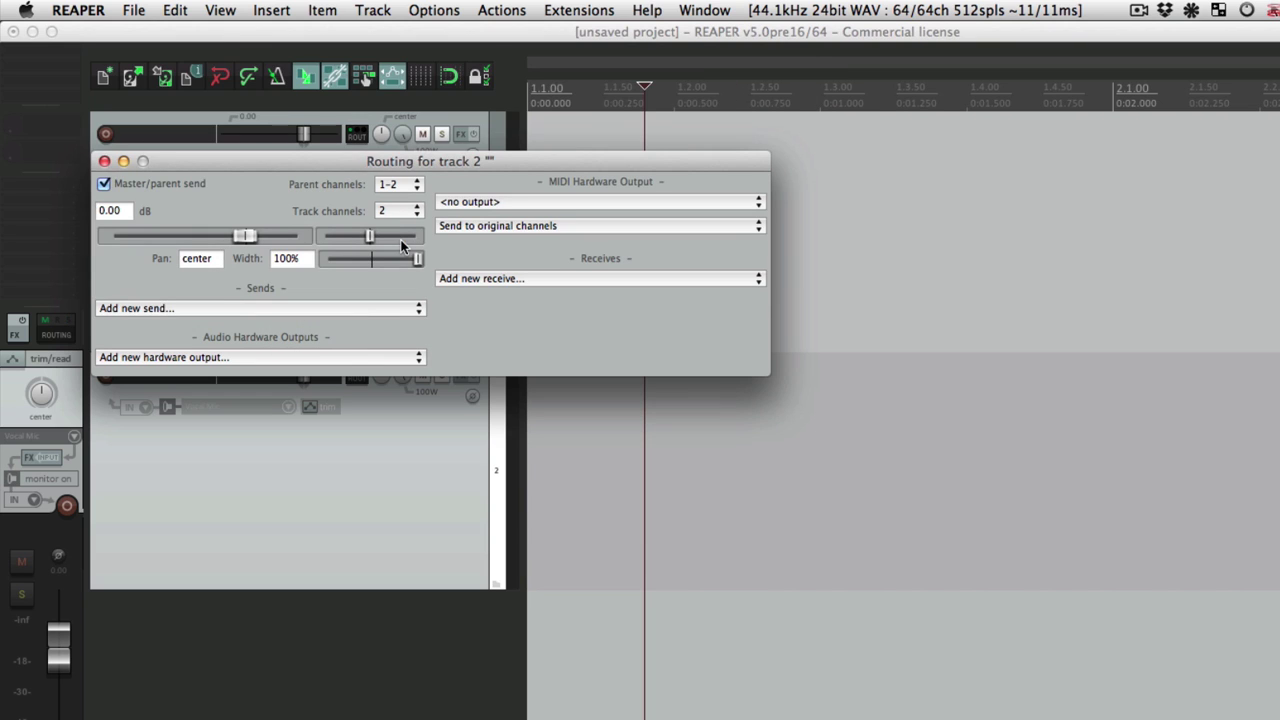
left_click(104, 161)
- Set the default send mode to Pre-Fader (Post-FX) and the Send default gain to -inf
key("super+comma")
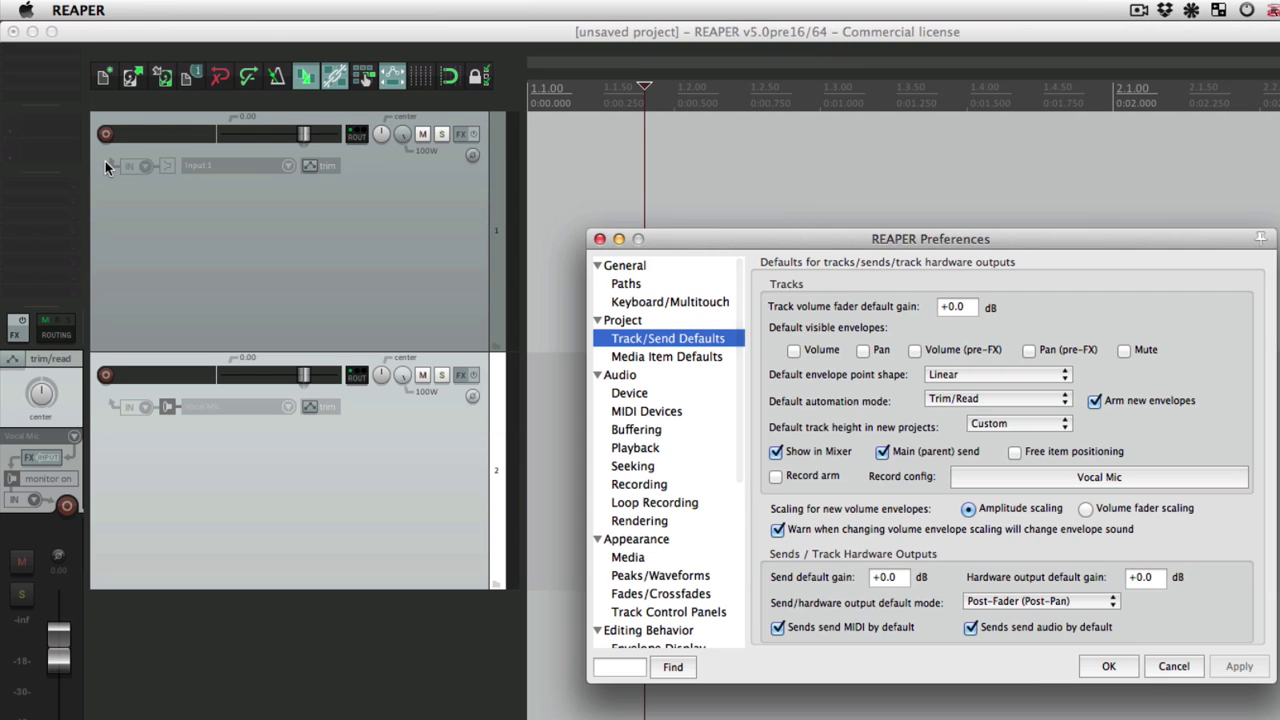
left_click(1052, 600)
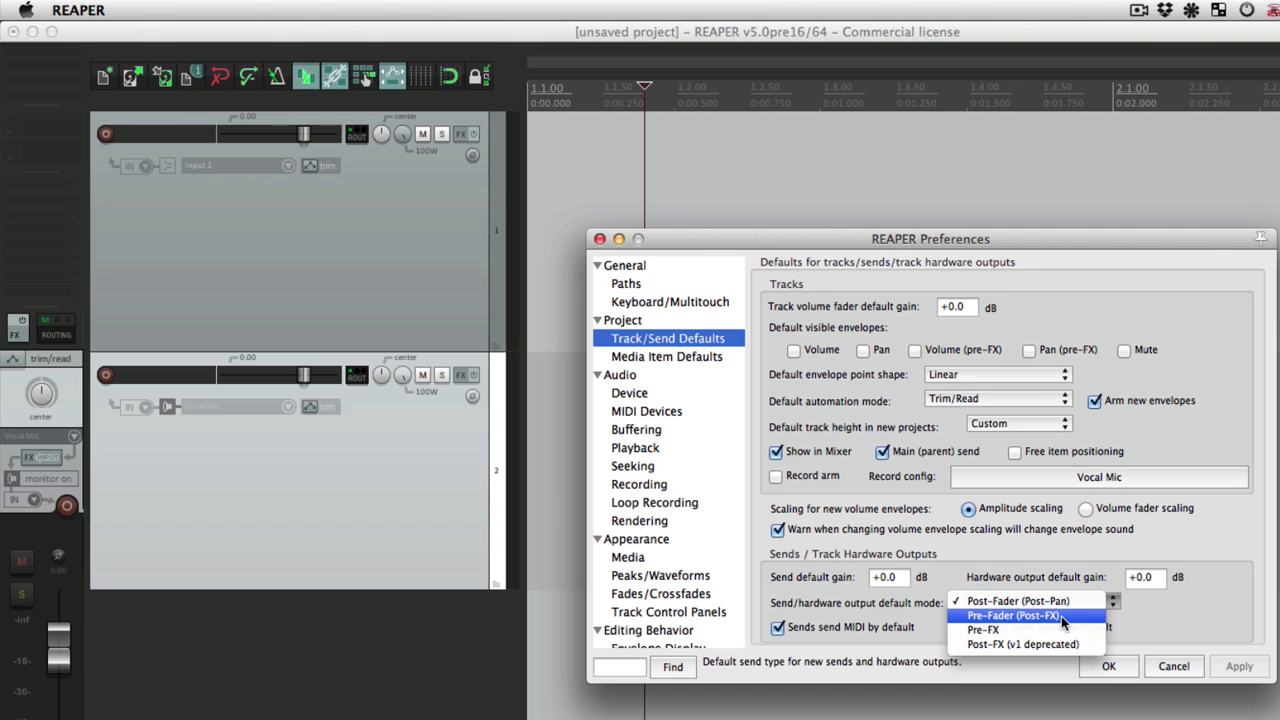
left_click(1061, 616)
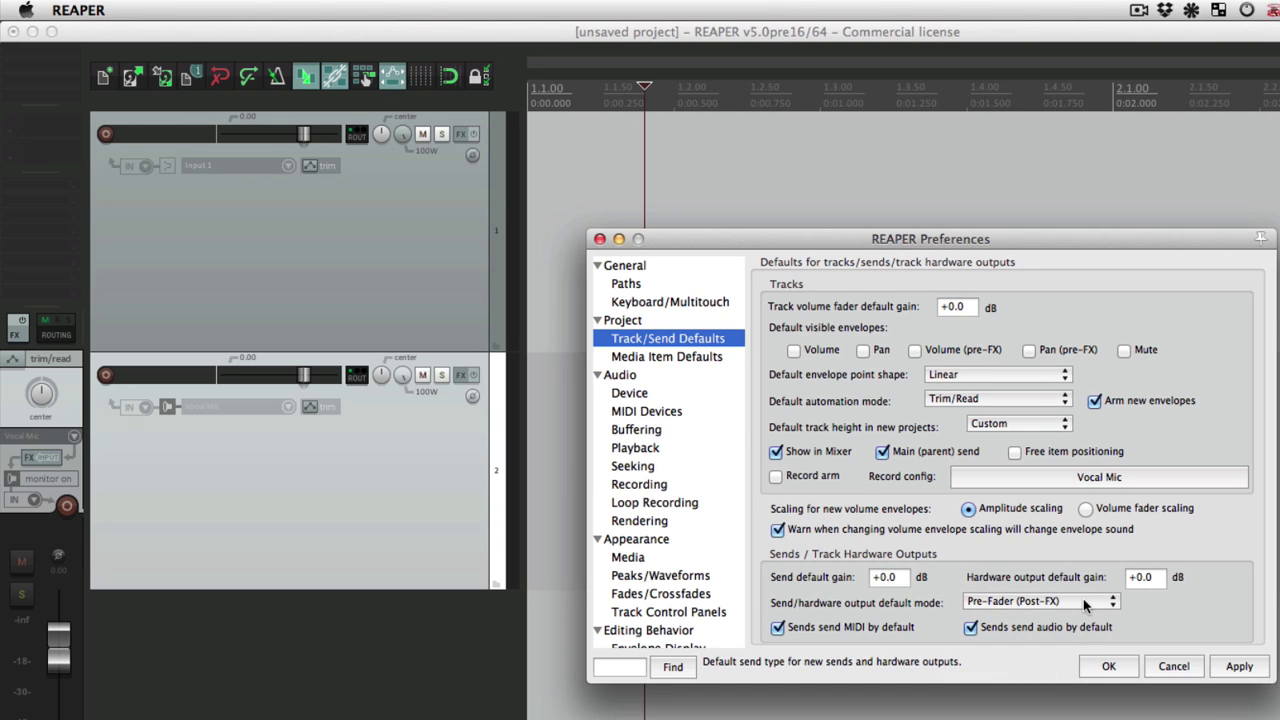
left_click(900, 580)
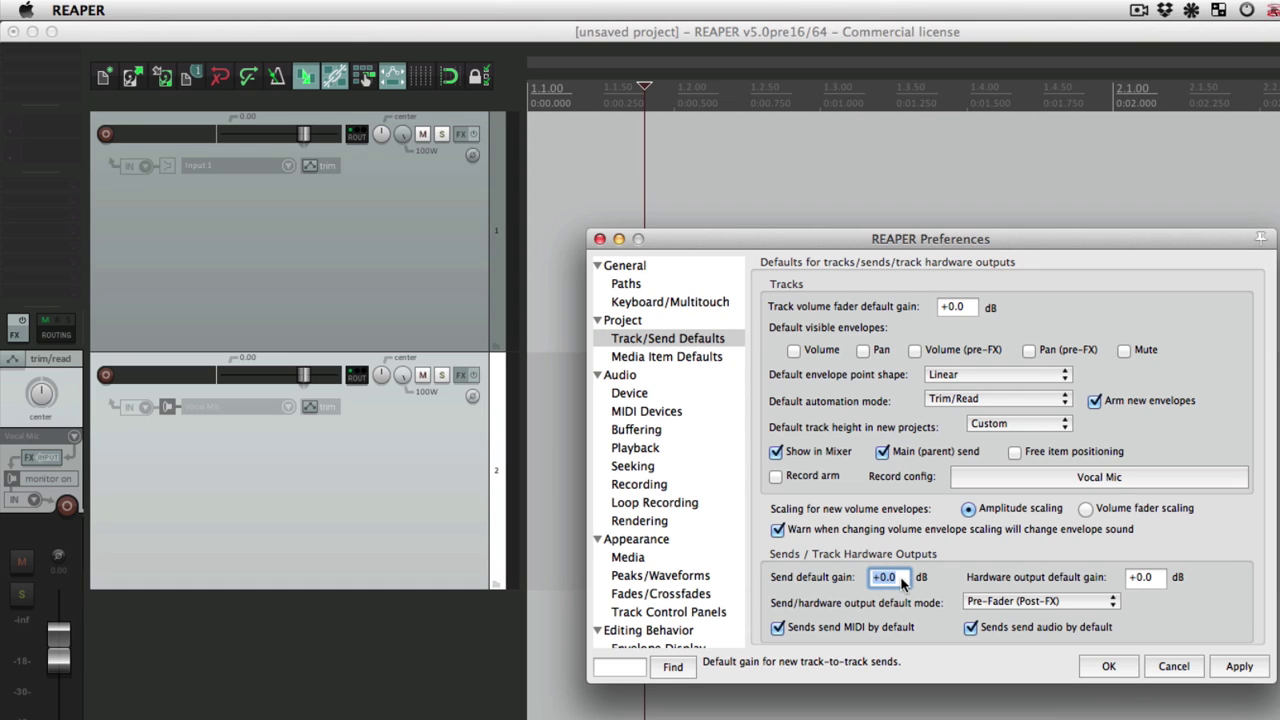
type("inf")
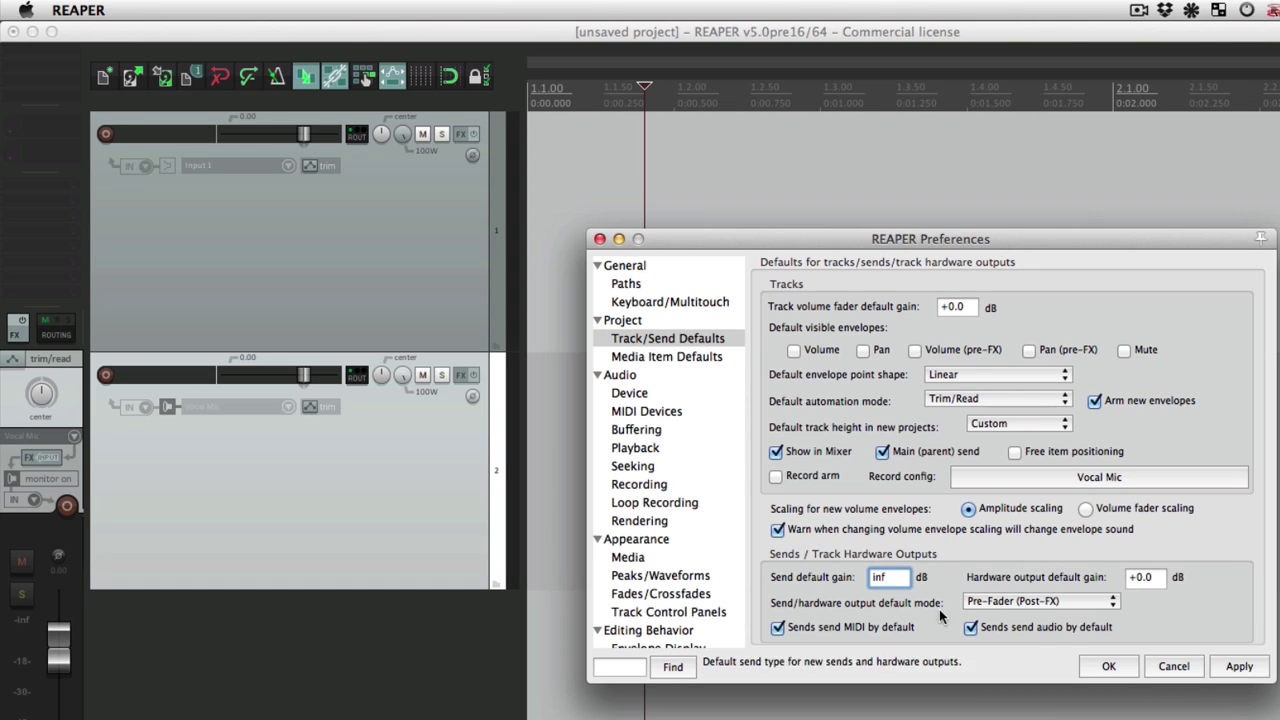
left_click(1104, 666)
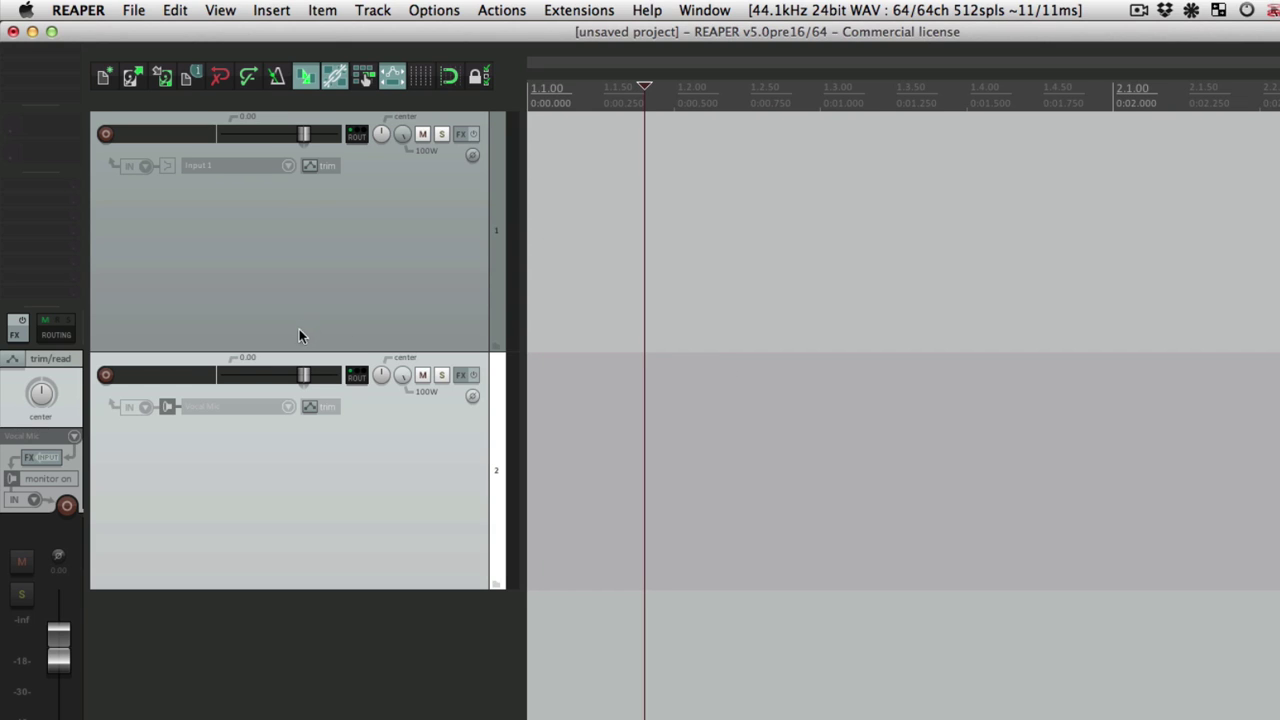
- Add a send from track 2 to track 1 at -inf, keeping it in Pre-Fader (Post-FX) mode
key("alt+r")
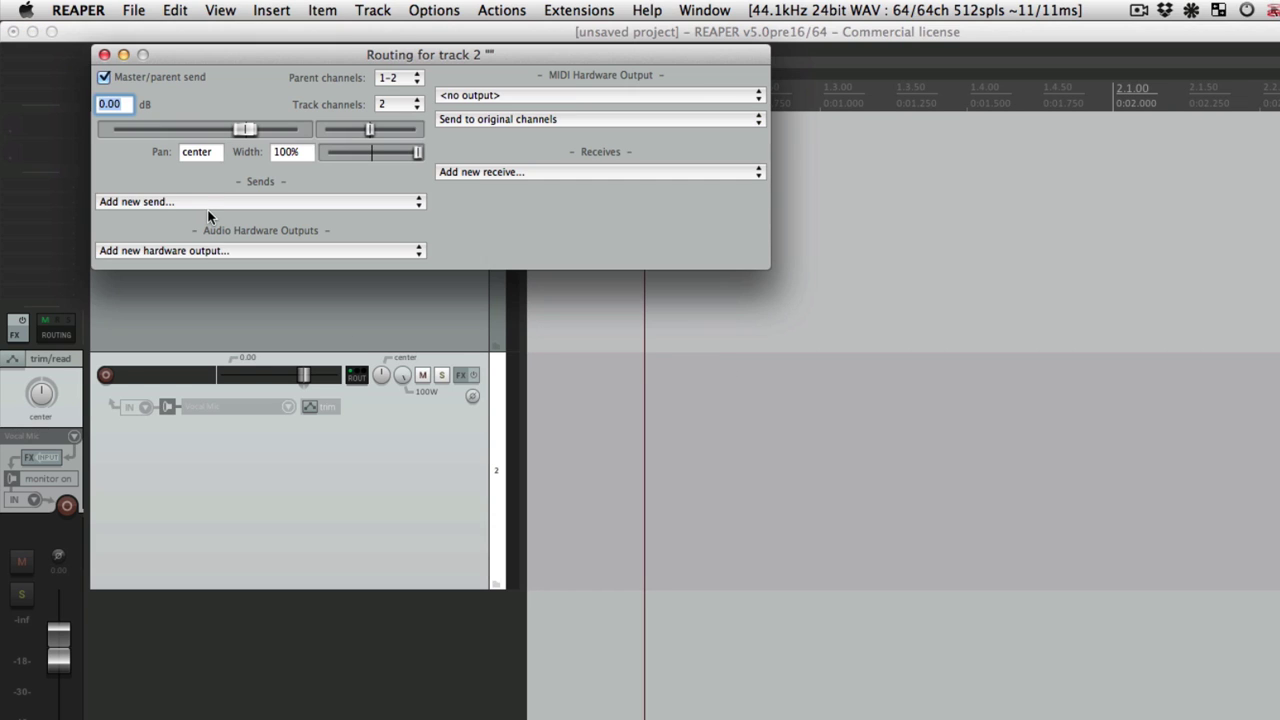
left_click(242, 202)
left_click(242, 215)
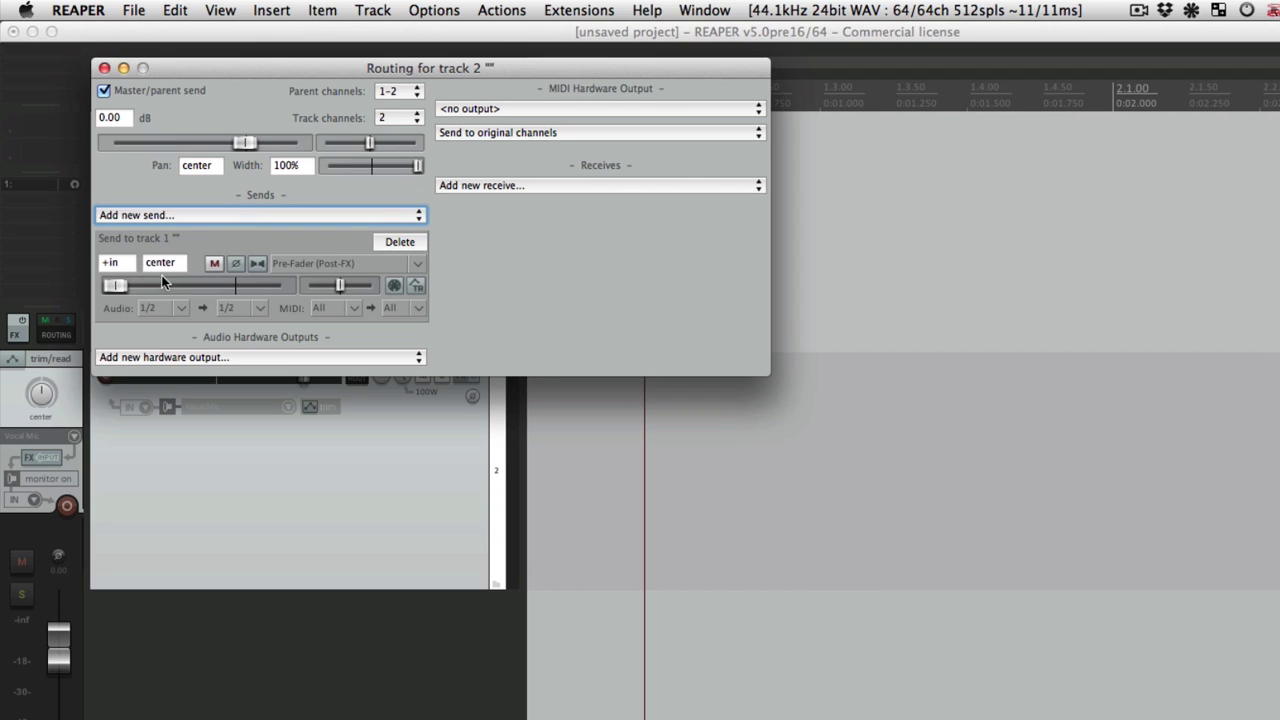
left_click_drag(110, 288, 97, 286)
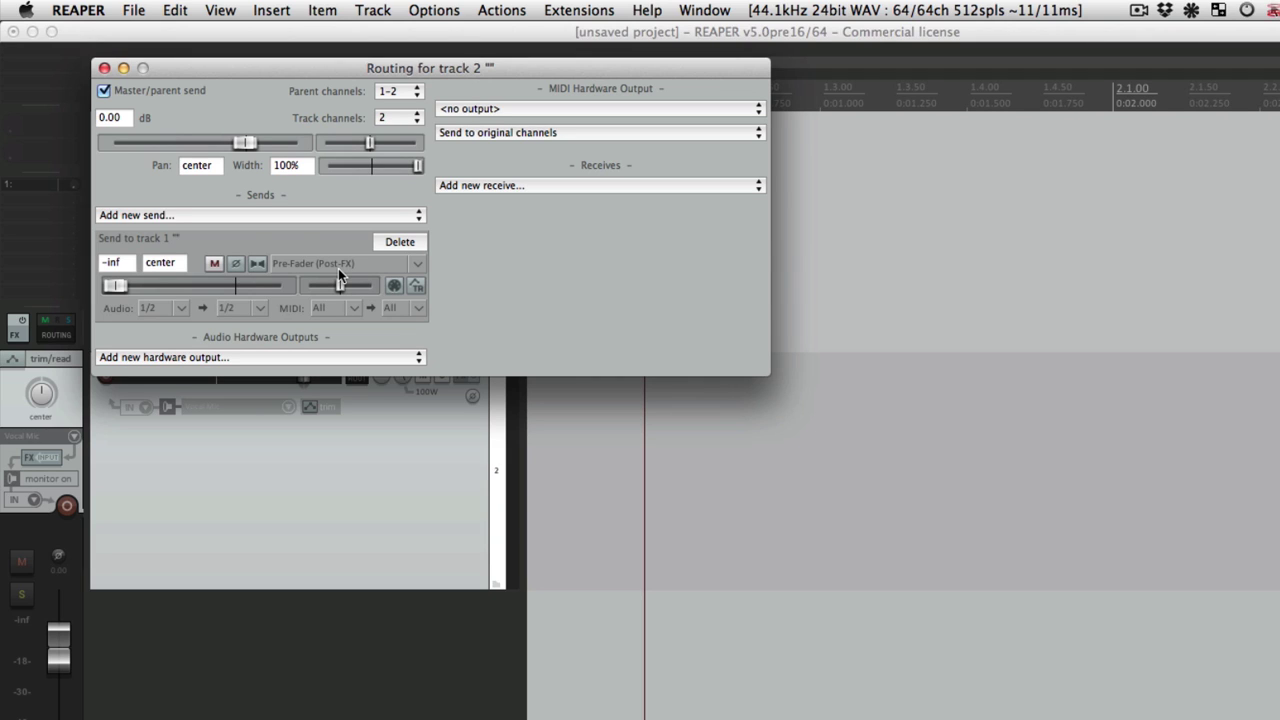
left_click(366, 263)
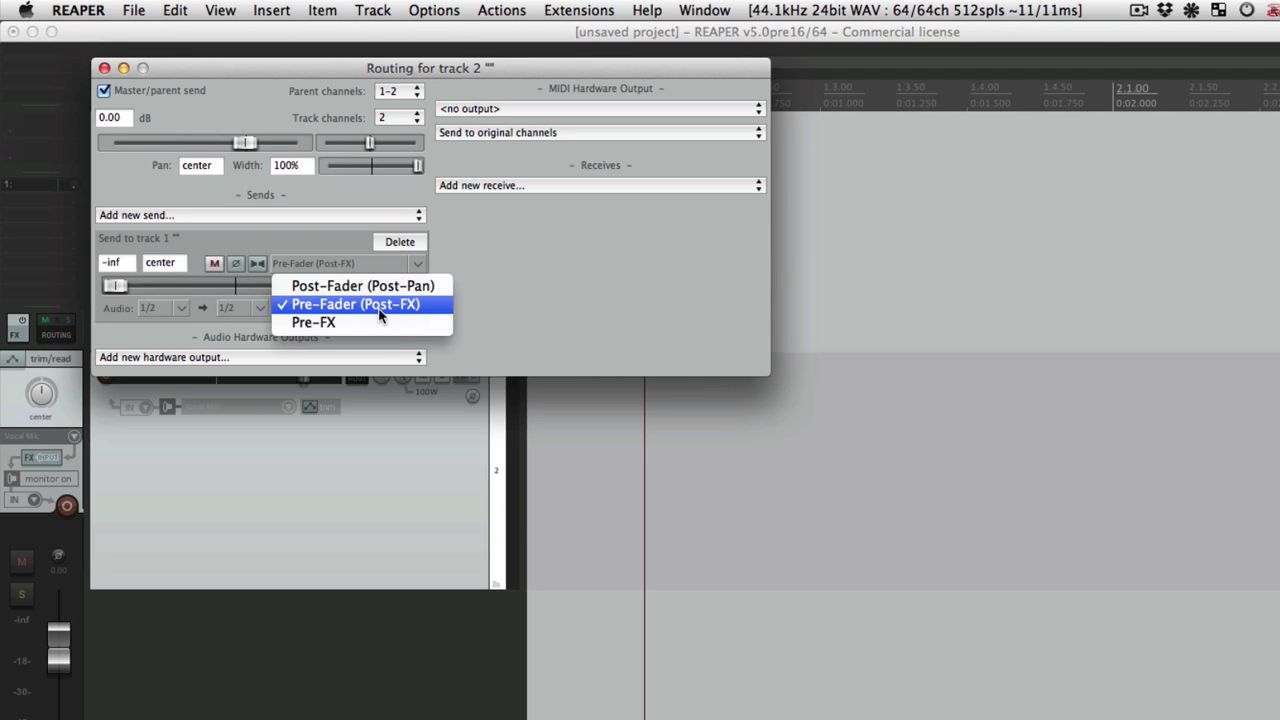
left_click(477, 343)
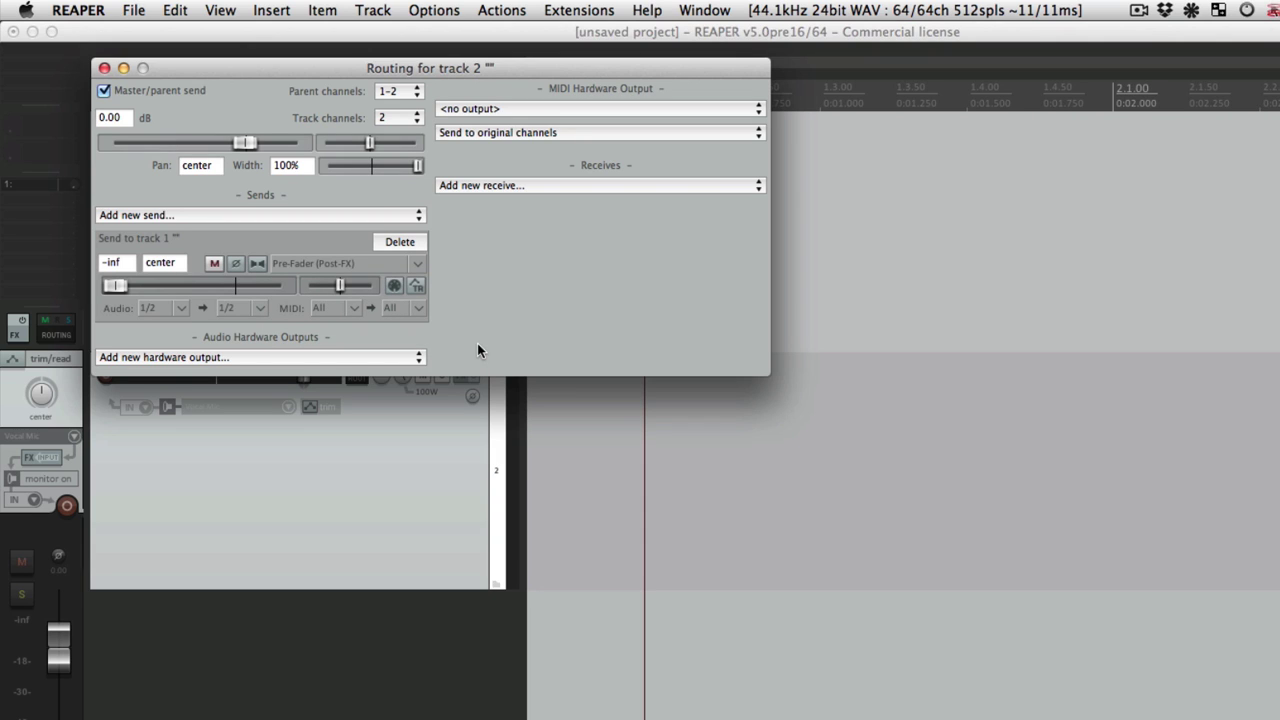
- Reopen Preferences at Track/Send Defaults with Cmd+, next to track 2's routing window
key("super+comma")
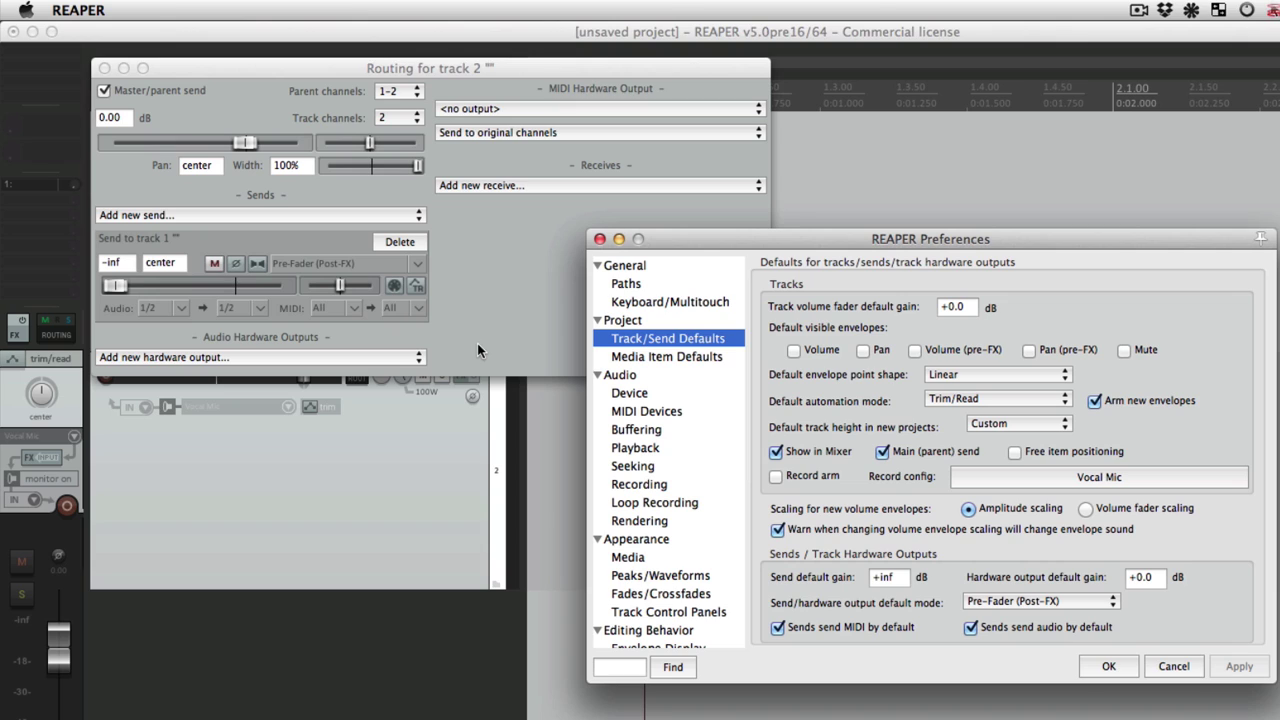